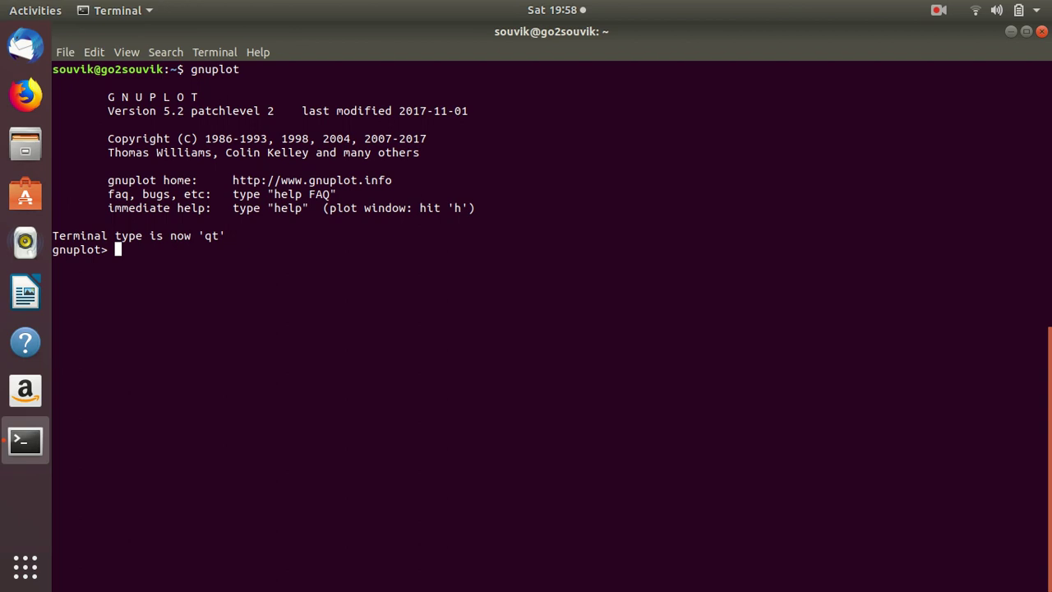
# Plot sin(x) and maximize the resulting plot window.
pyautogui.write('plot sin(x)')
pyautogui.press('Return')
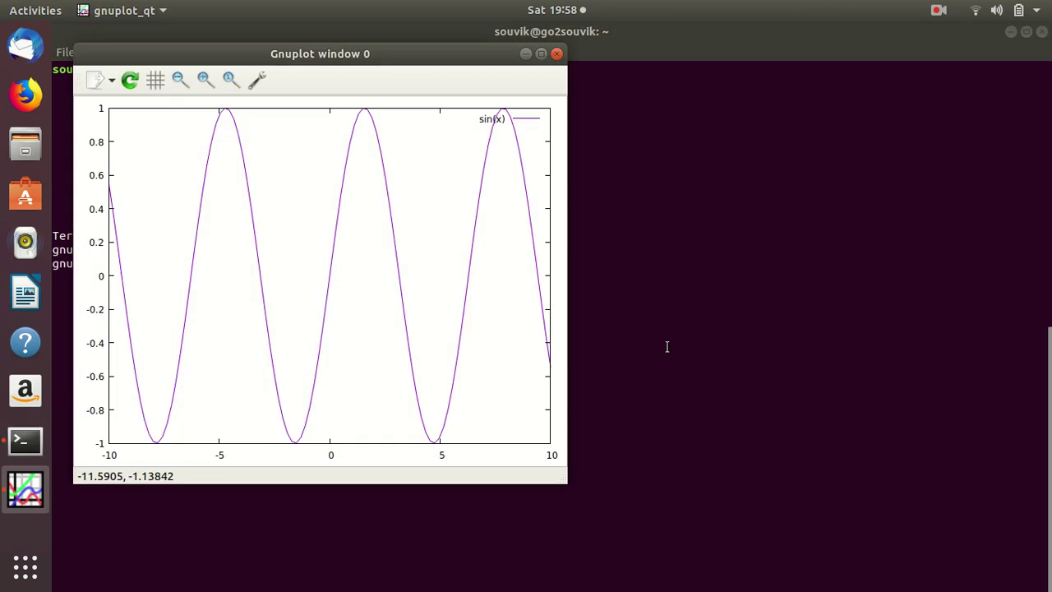
pyautogui.click(540, 53)
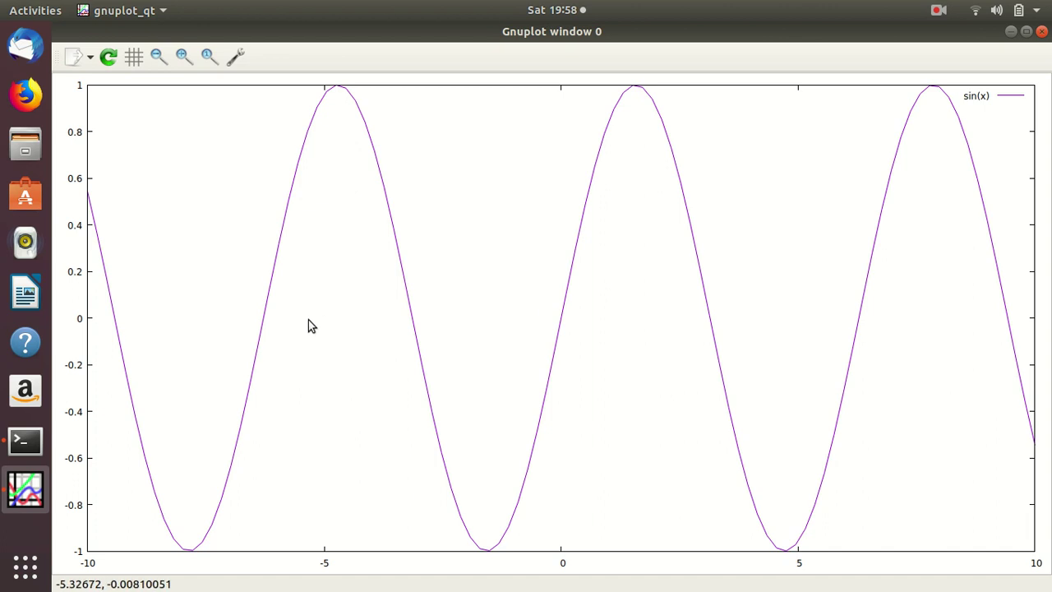
# Examine the sine curve over lower and higher x ranges, and close the plot window.
pyautogui.press('Left')
pyautogui.press('Left')
pyautogui.press('Left')
pyautogui.press('Left')
pyautogui.press('Left')
pyautogui.press('Left')
pyautogui.press('Left')
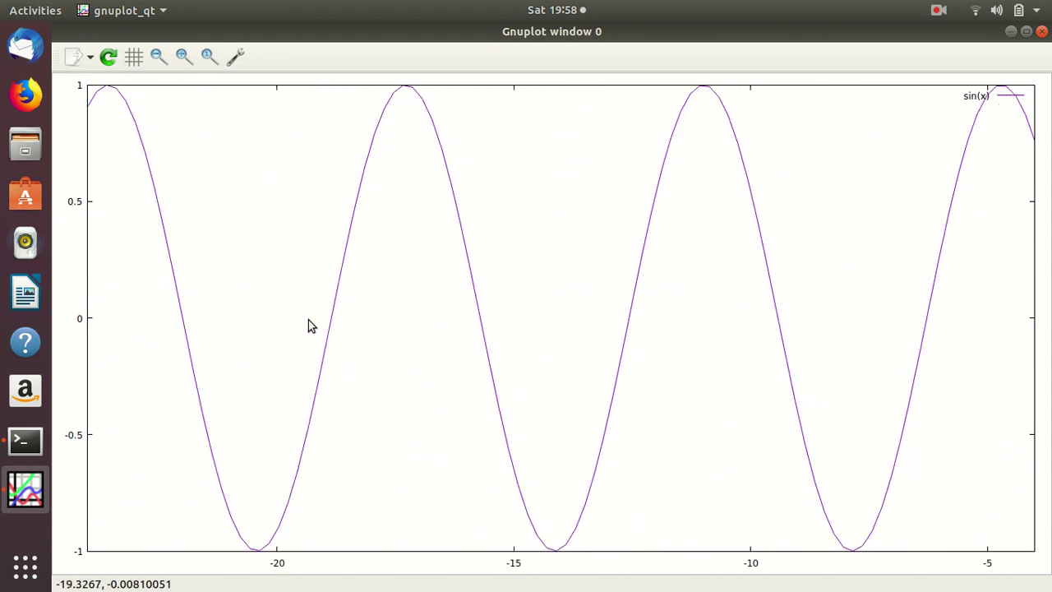
pyautogui.press('Right')
pyautogui.press('Right')
pyautogui.press('Right')
pyautogui.press('Up')
pyautogui.press('Up')
pyautogui.press('Down')
pyautogui.press('Down')
pyautogui.press('Right')
pyautogui.press('Right')
pyautogui.press('Right')
pyautogui.press('Right')
pyautogui.press('Right')
pyautogui.press('Right')
pyautogui.press('Right')
pyautogui.press('Left')
pyautogui.press('Left')
pyautogui.press('Left')
pyautogui.press('Left')
pyautogui.press('Left')
pyautogui.press('Left')
pyautogui.press('Left')
pyautogui.press('Left')
pyautogui.press('Left')
pyautogui.press('Left')
pyautogui.press('Left')
pyautogui.press('Left')
pyautogui.press('Right')
pyautogui.press('Right')
pyautogui.press('Right')
pyautogui.press('Right')
pyautogui.press('Right')
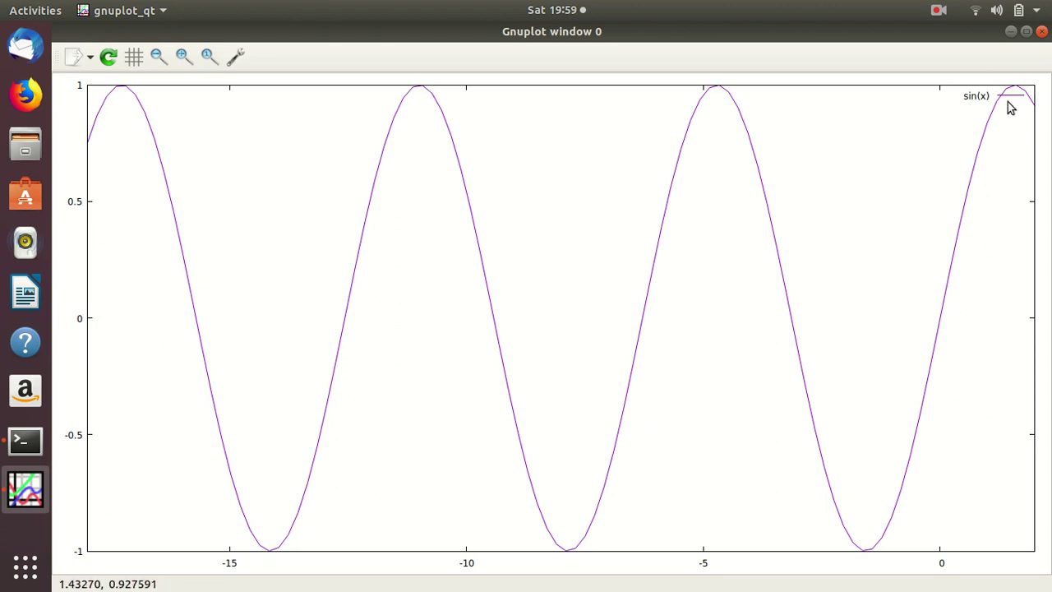
pyautogui.hscroll(1, 837, 205)
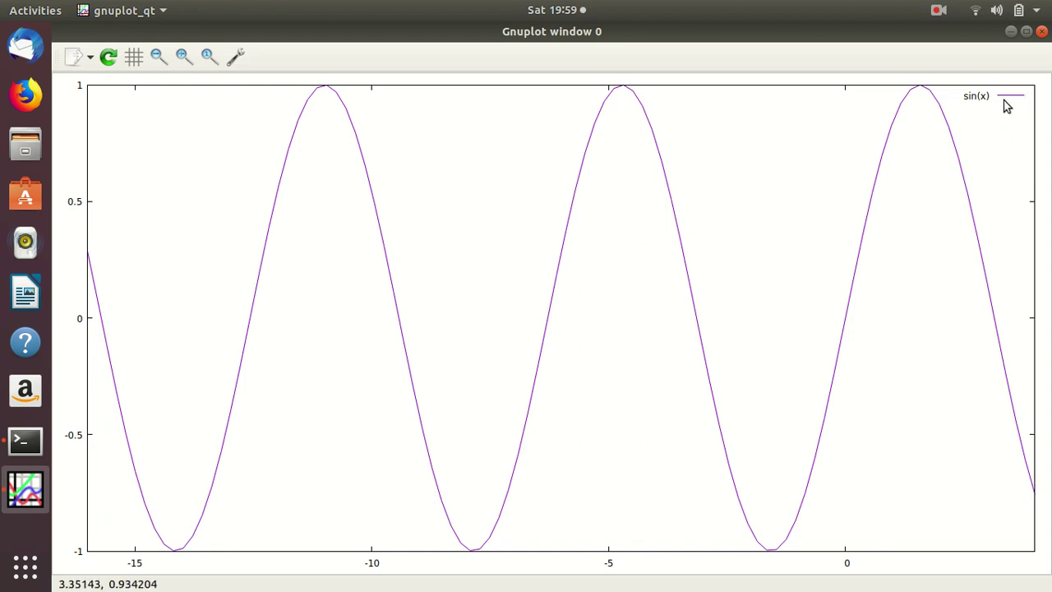
pyautogui.click(1042, 32)
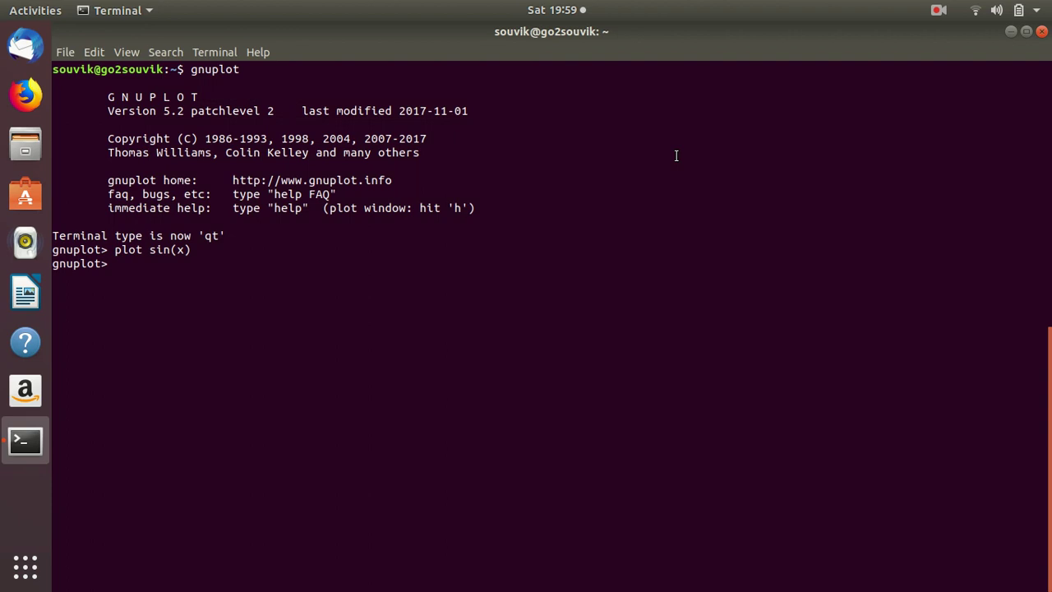
# Set the x-axis label to "x" and the y-axis label to "sin(x)".
pyautogui.write('set xlabel "x"')
pyautogui.press('Return')
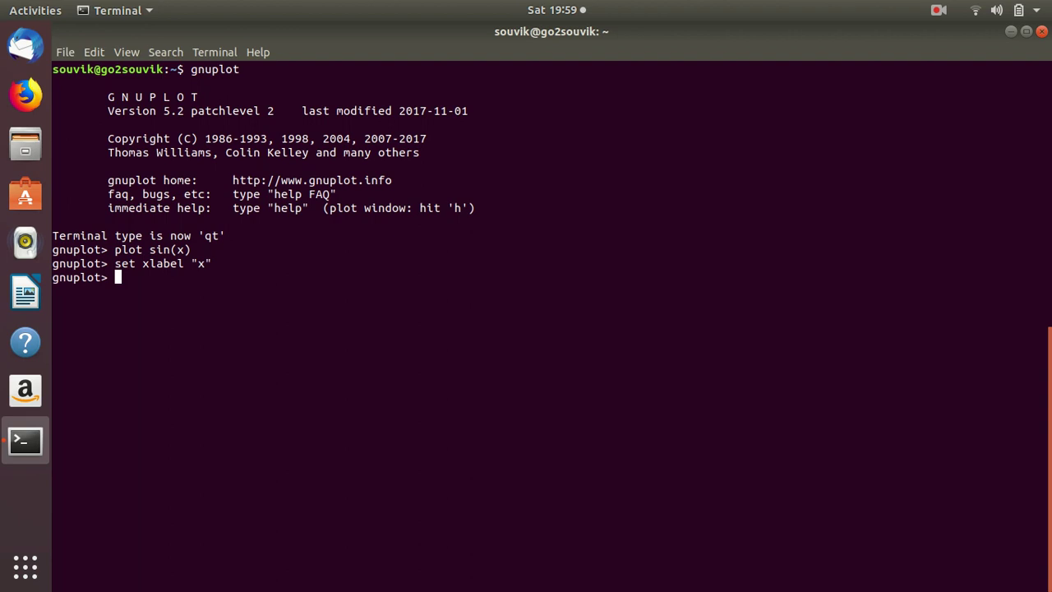
pyautogui.write('set ylabel "sin')
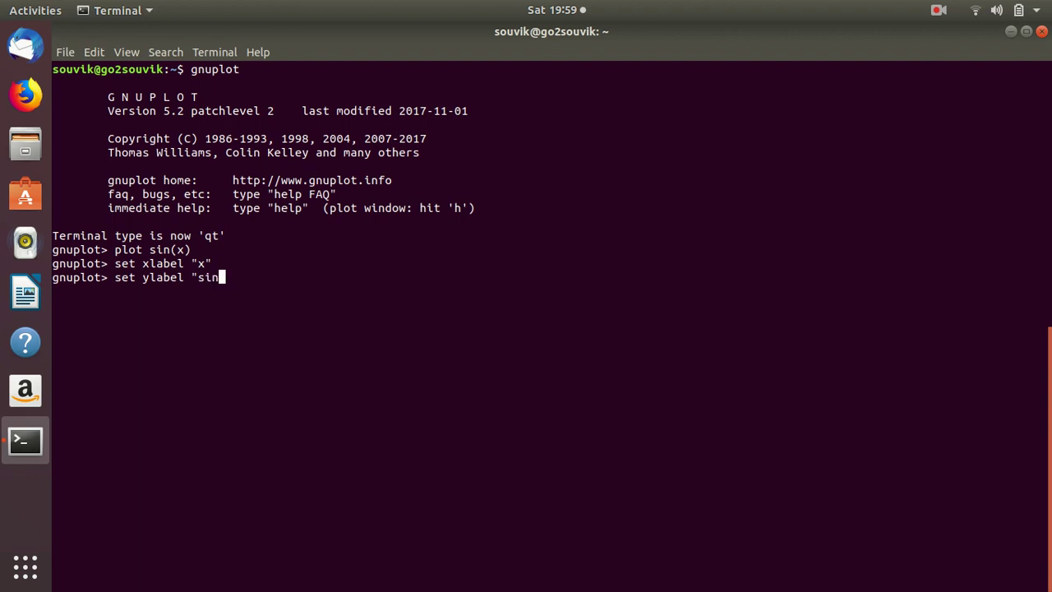
pyautogui.write('(x)"')
pyautogui.press('Return')
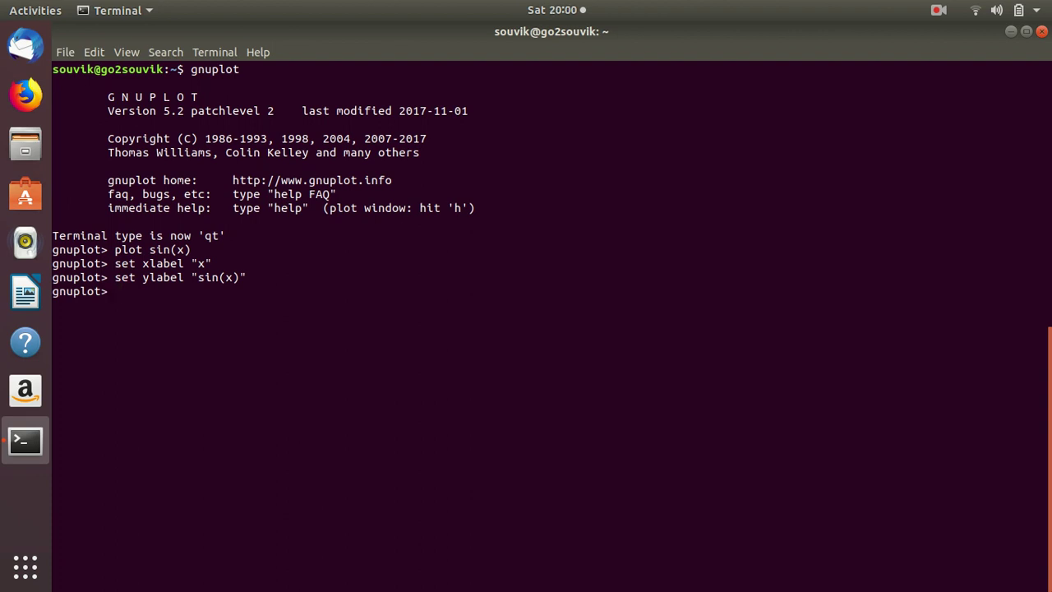
# Set the plot title to "Sin(x) Vs. x ".
pyautogui.write('set')
pyautogui.write('title "Sin(x) V')
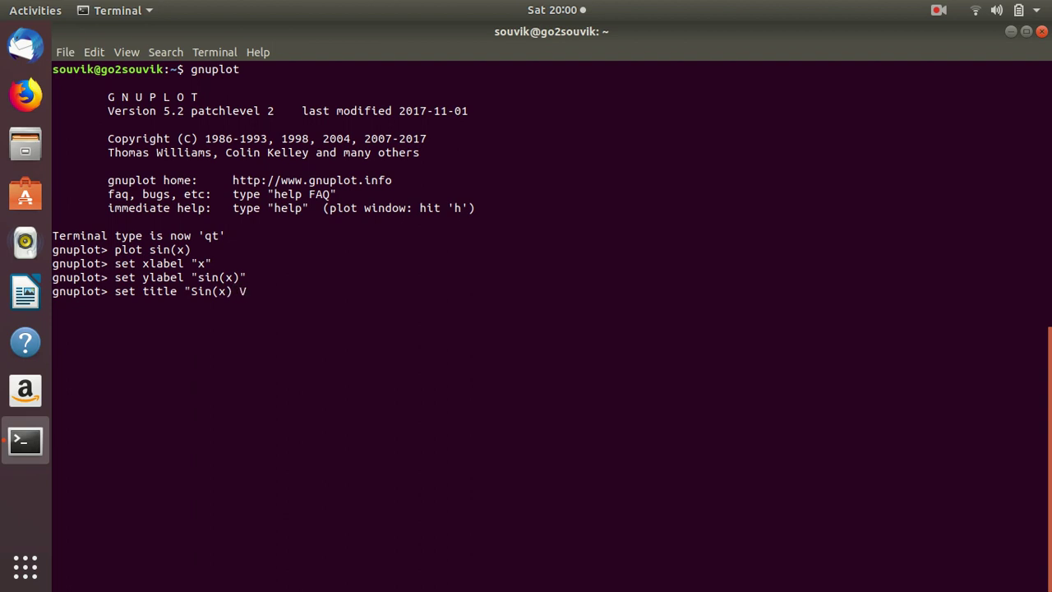
pyautogui.write('s. x "')
pyautogui.press('Return')
# Redraw the graph with replot, view the labels and title in the plot window, and close it.
pyautogui.write('replot')
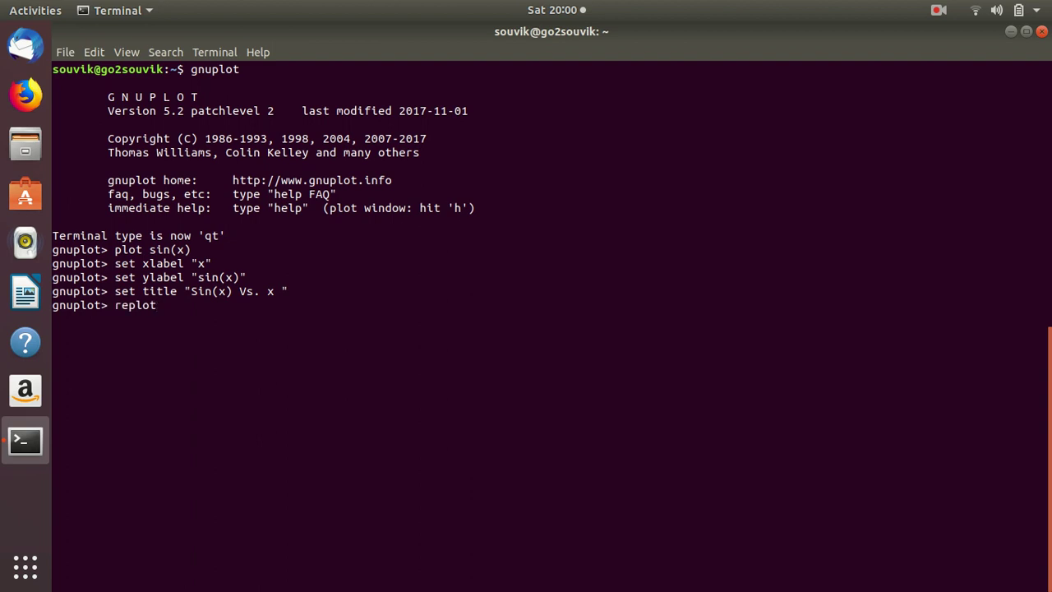
pyautogui.press('Return')
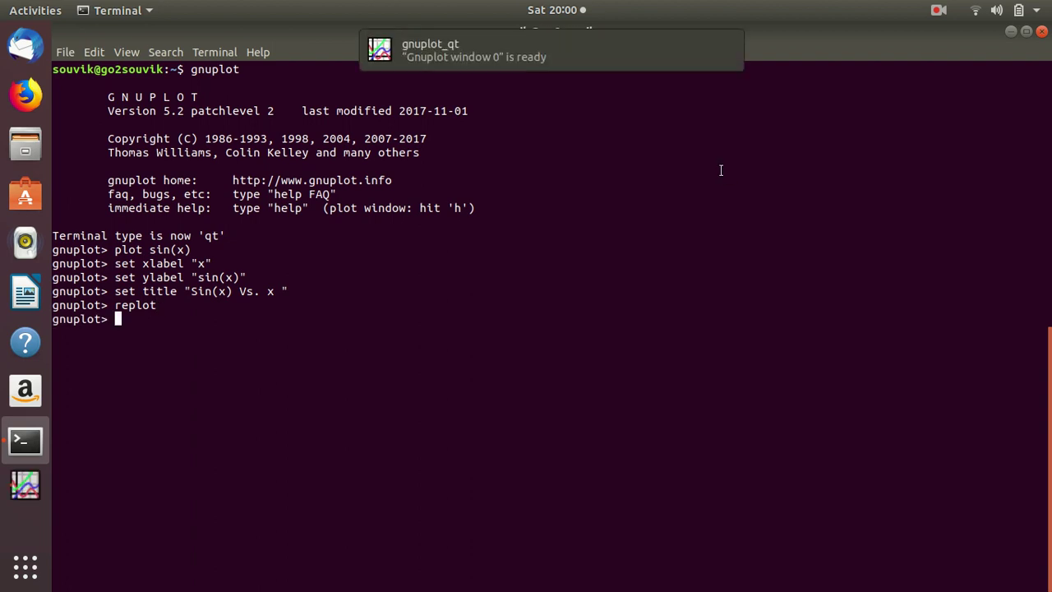
pyautogui.click(623, 49)
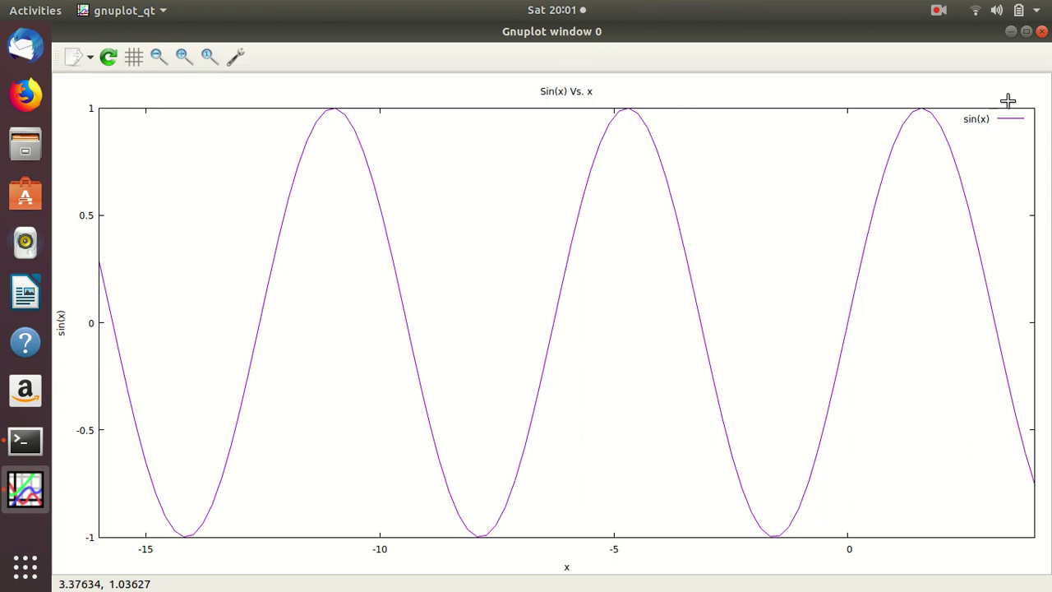
pyautogui.click(1041, 31)
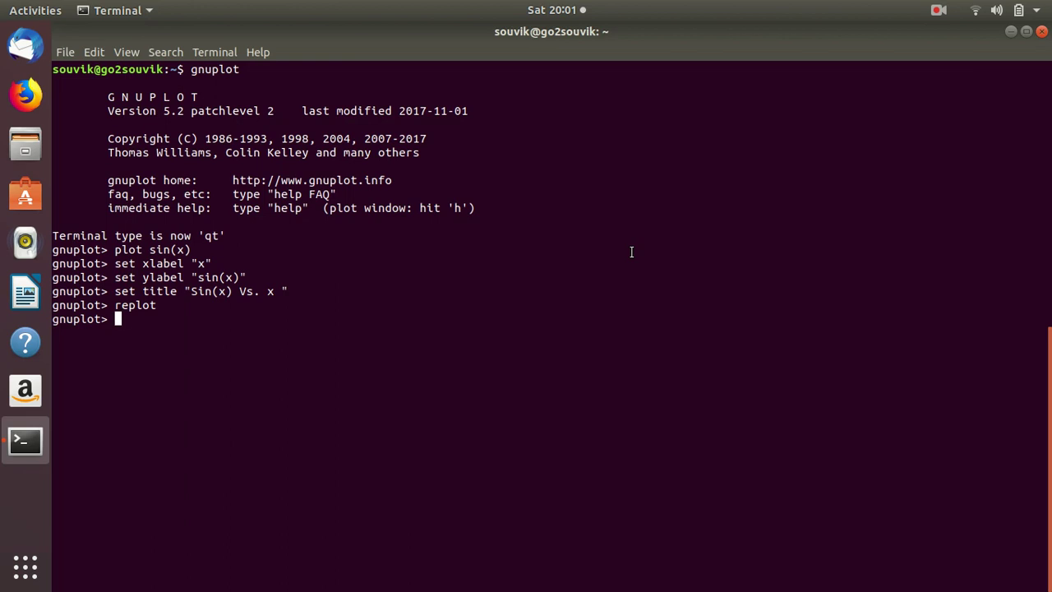
# Try to plot sin(x) without its legend entry using "plot sin(x) with notitle".
pyautogui.write('plot sin(x)')
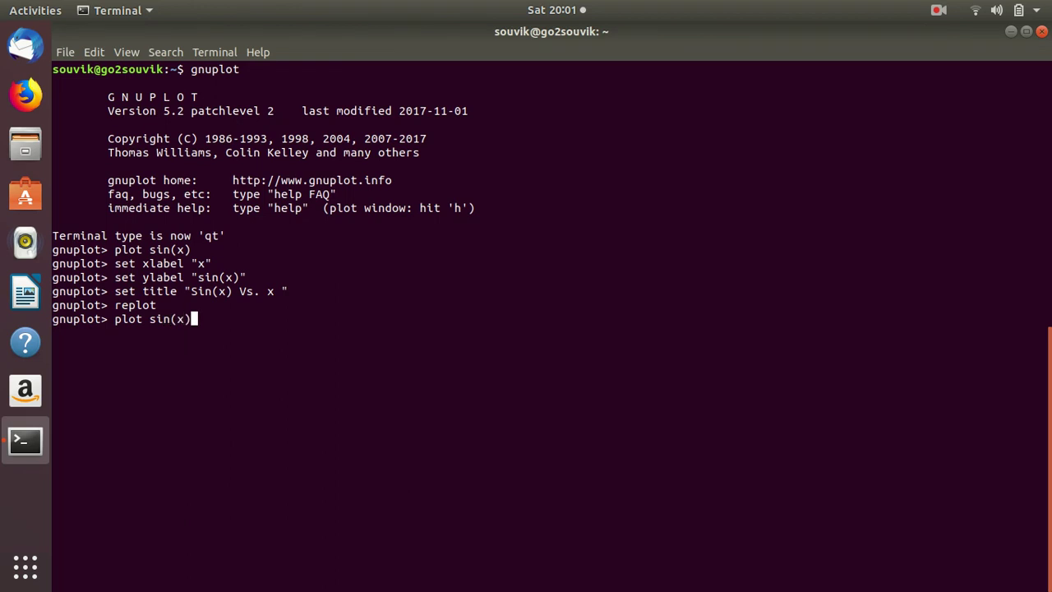
pyautogui.write(' with notil')
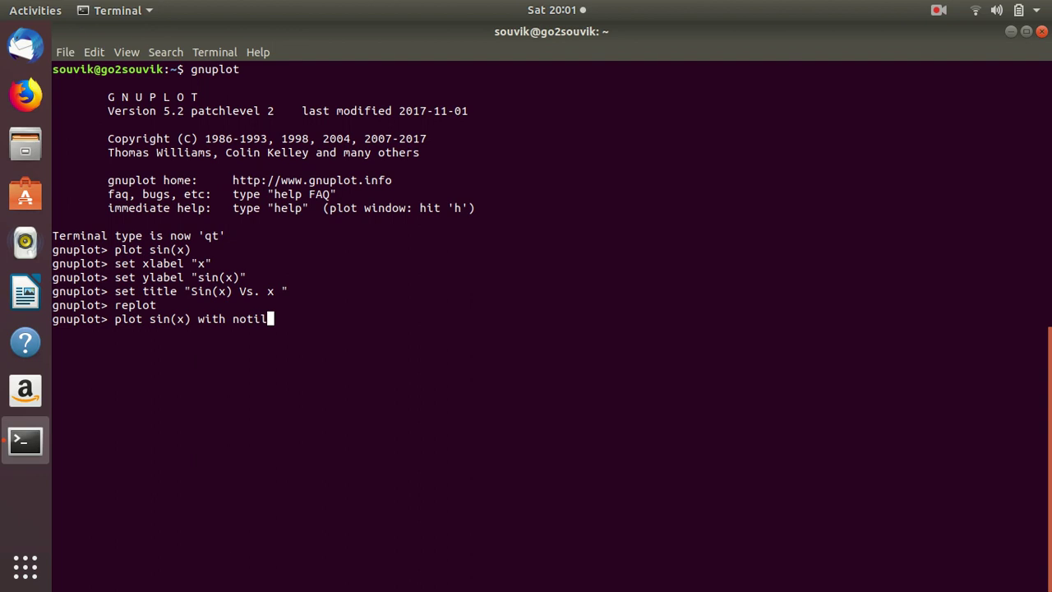
pyautogui.write('e')
pyautogui.press('BackSpace')
pyautogui.press('BackSpace')
pyautogui.write('tle')
pyautogui.press('Return')
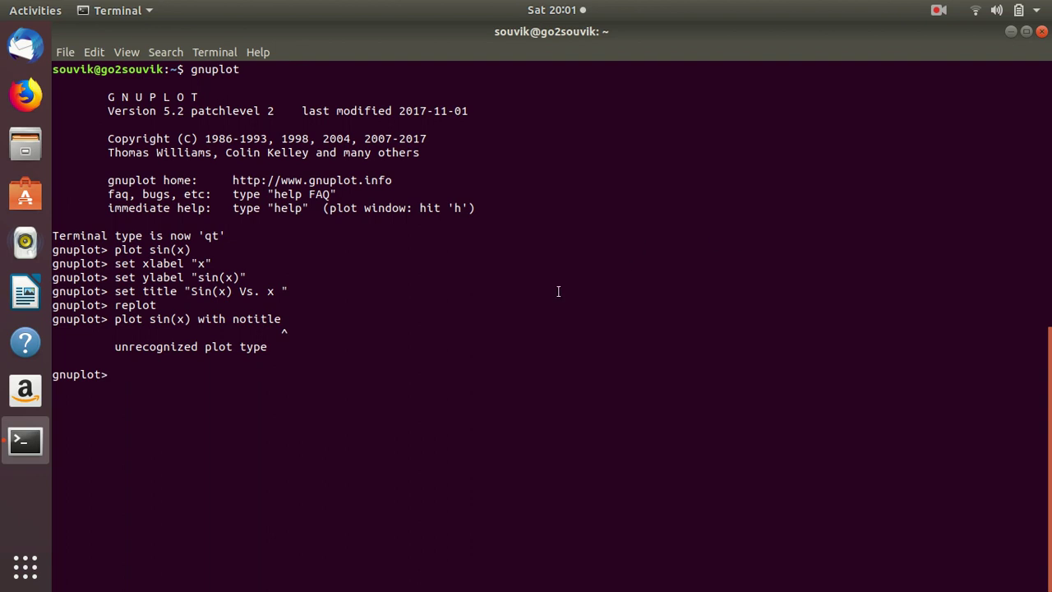
pyautogui.click(938, 7)
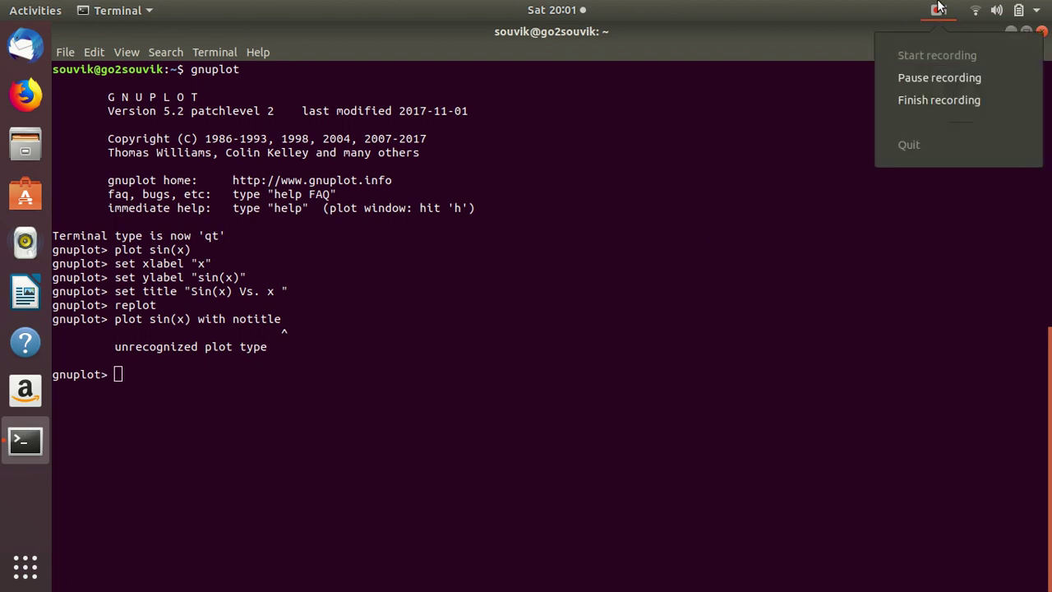
pyautogui.click(931, 71)
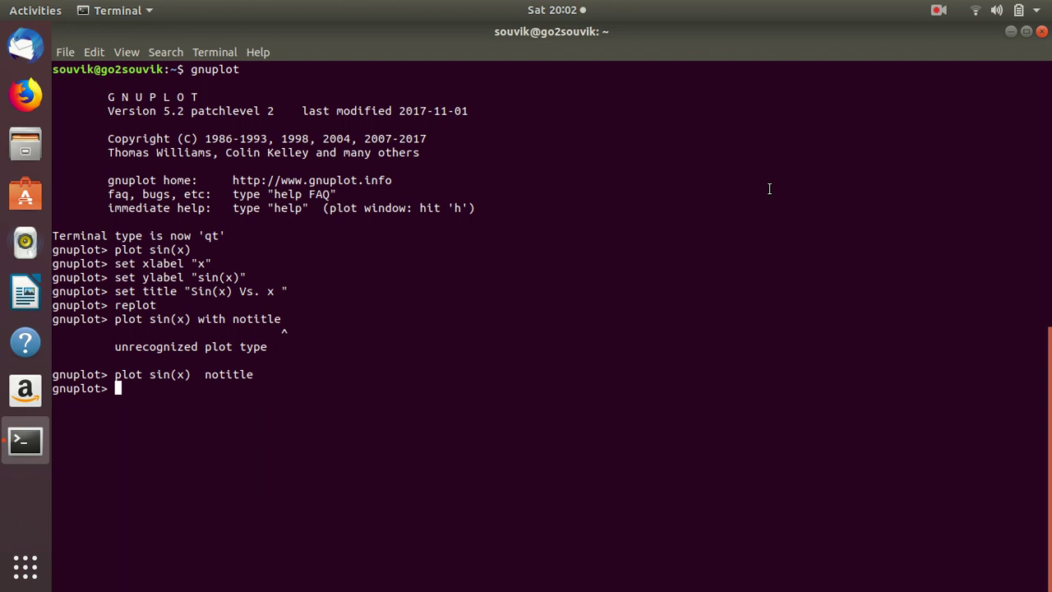
# Plot sin(x) with the notitle option, view the graph without its legend entry, and close the plot window.
pyautogui.press('Up')
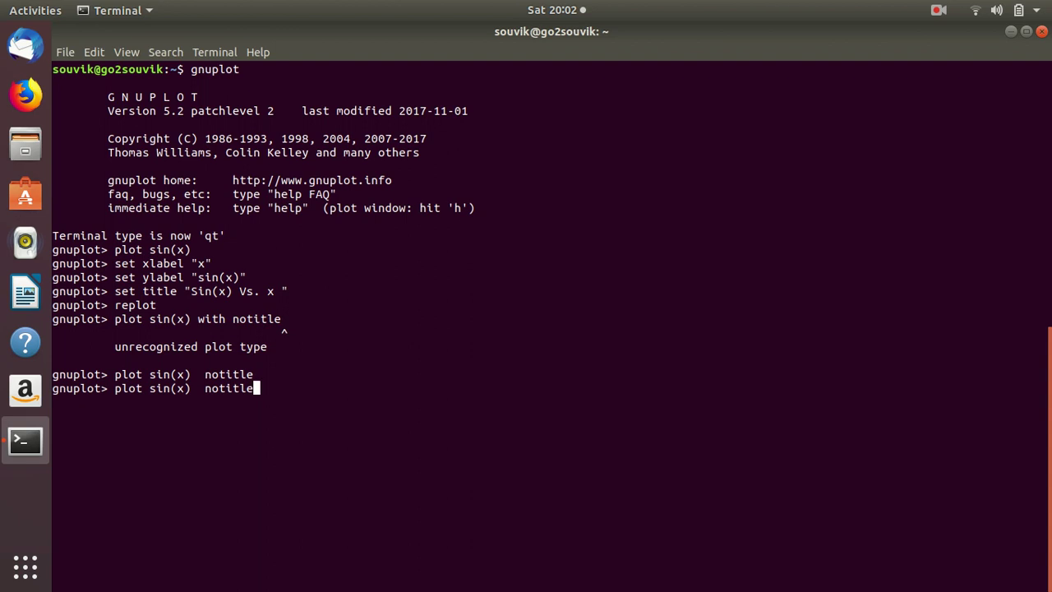
pyautogui.press('Return')
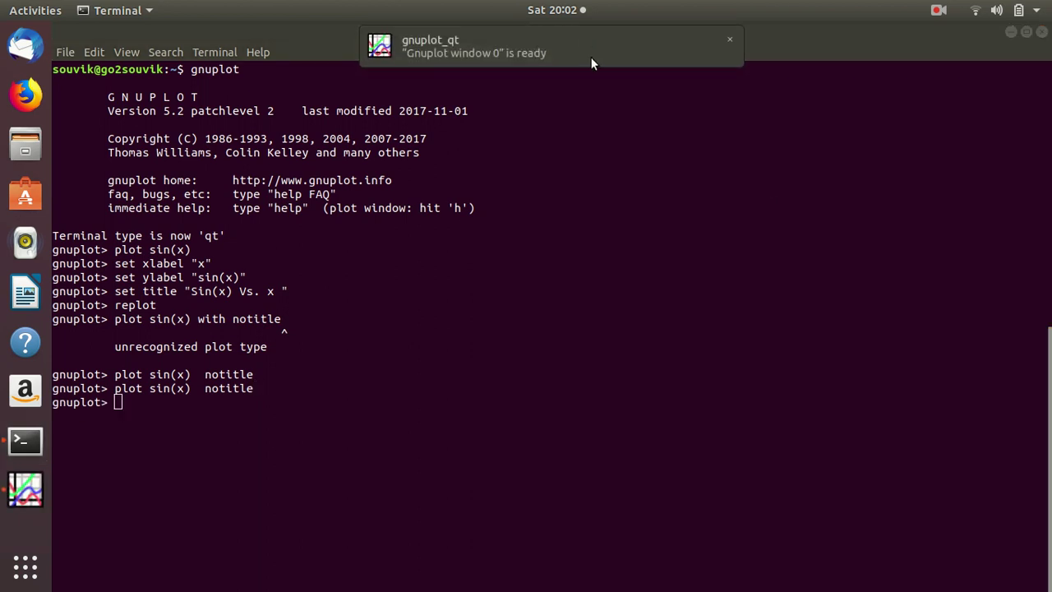
pyautogui.click(592, 58)
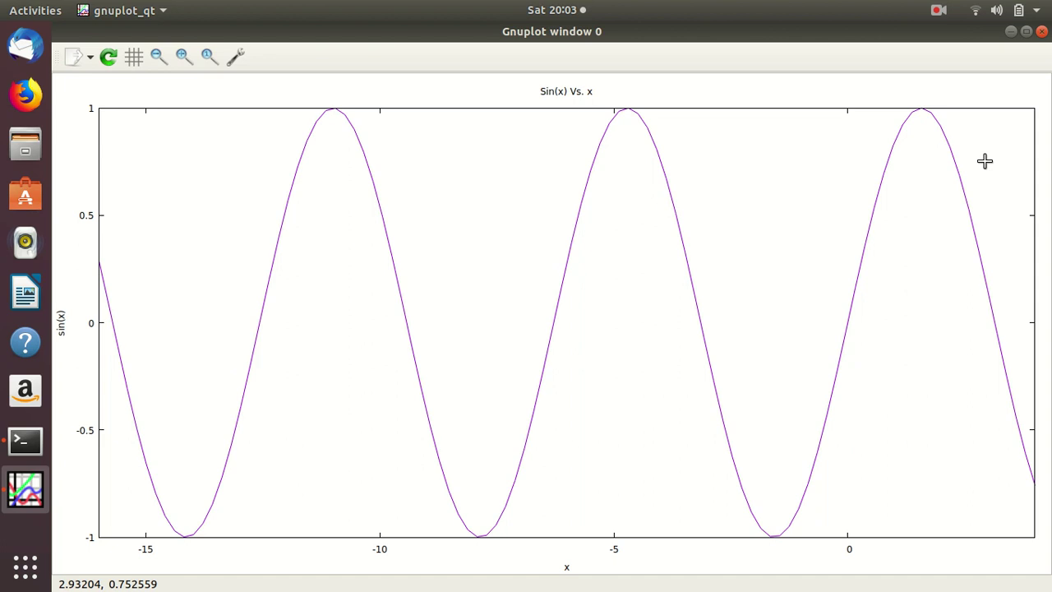
pyautogui.click(1042, 31)
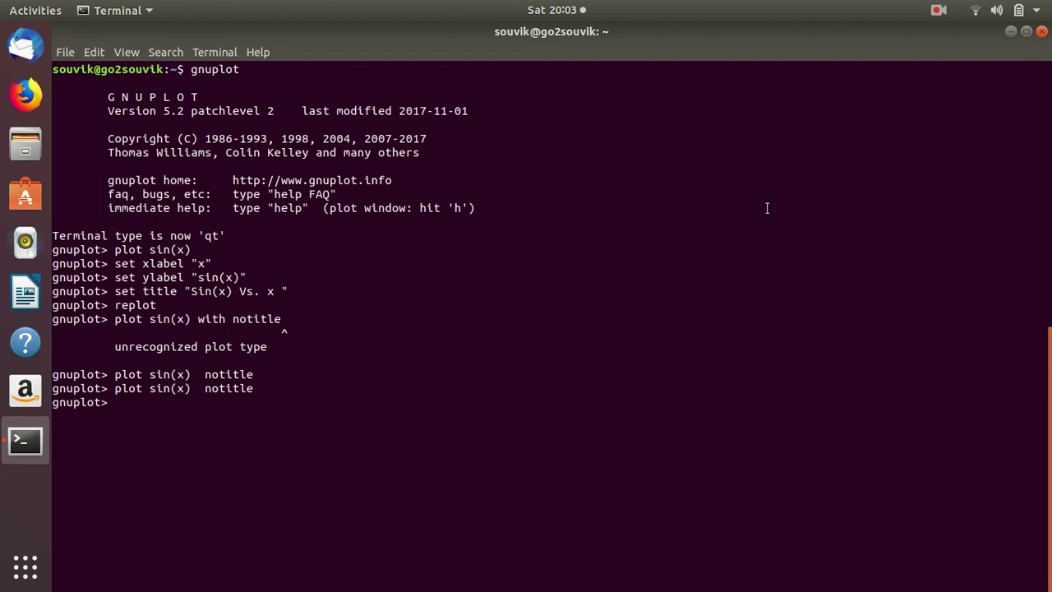
# Plot sin(x) again without the notitle option, view its legend entry, and minimize the plot window.
pyautogui.press('Up')
pyautogui.press('BackSpace')
pyautogui.press('BackSpace')
pyautogui.press('BackSpace')
pyautogui.press('BackSpace')
pyautogui.press('BackSpace')
pyautogui.press('BackSpace')
pyautogui.press('BackSpace')
pyautogui.press('Return')
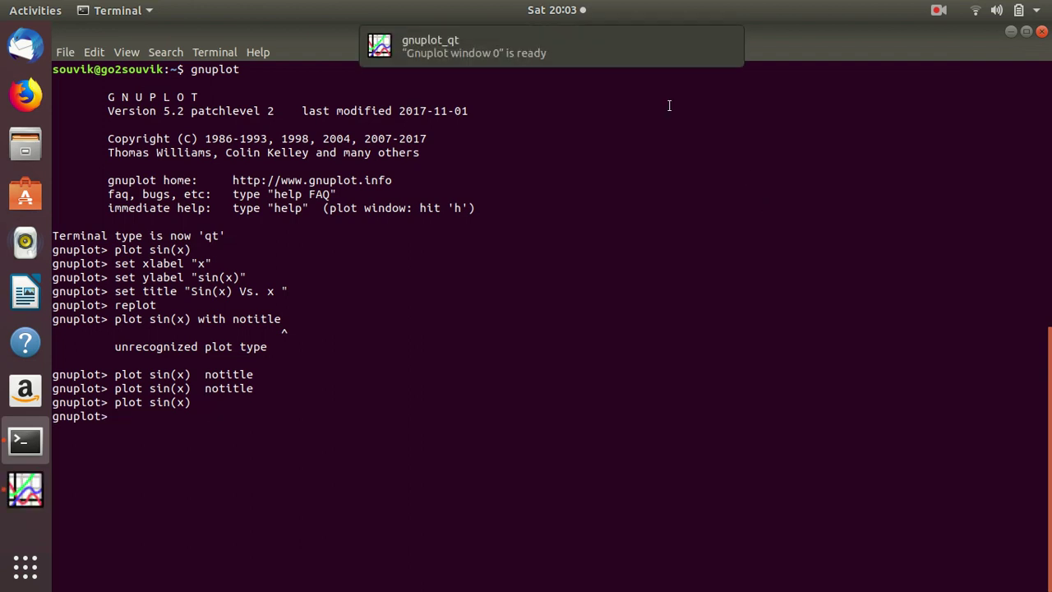
pyautogui.click(578, 50)
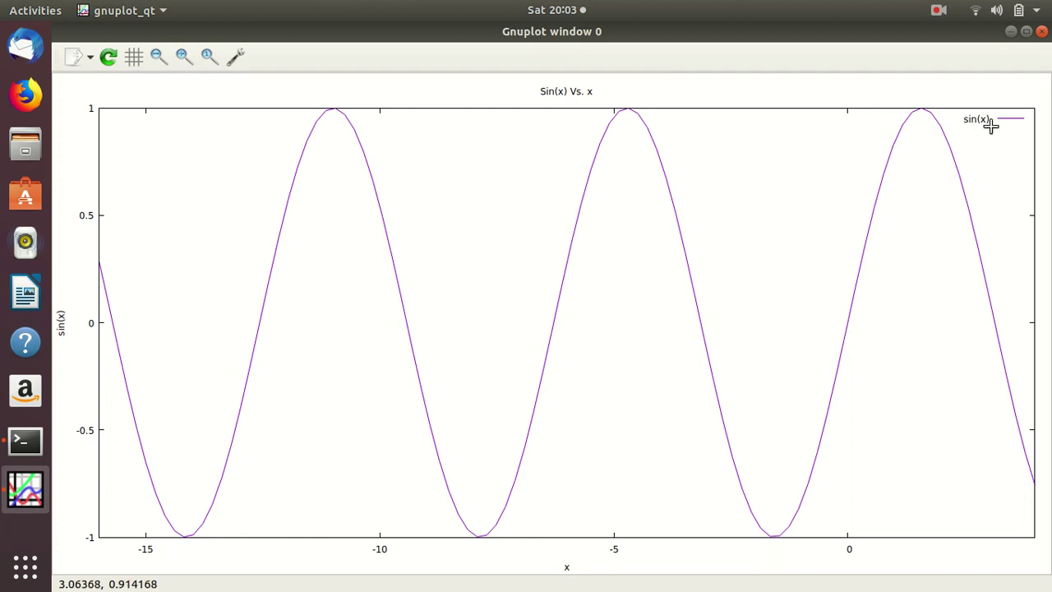
pyautogui.click(1011, 32)
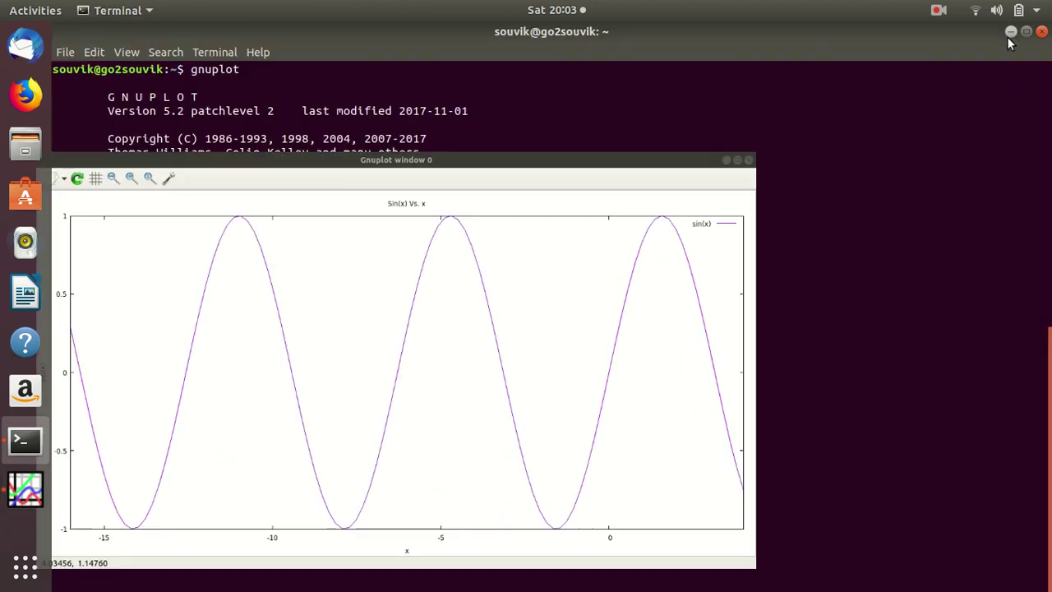
# Move the legend with "set key left" and replot to view it, closing the plot window when done.
pyautogui.write('pl')
pyautogui.press('BackSpace')
pyautogui.press('BackSpace')
pyautogui.write('set')
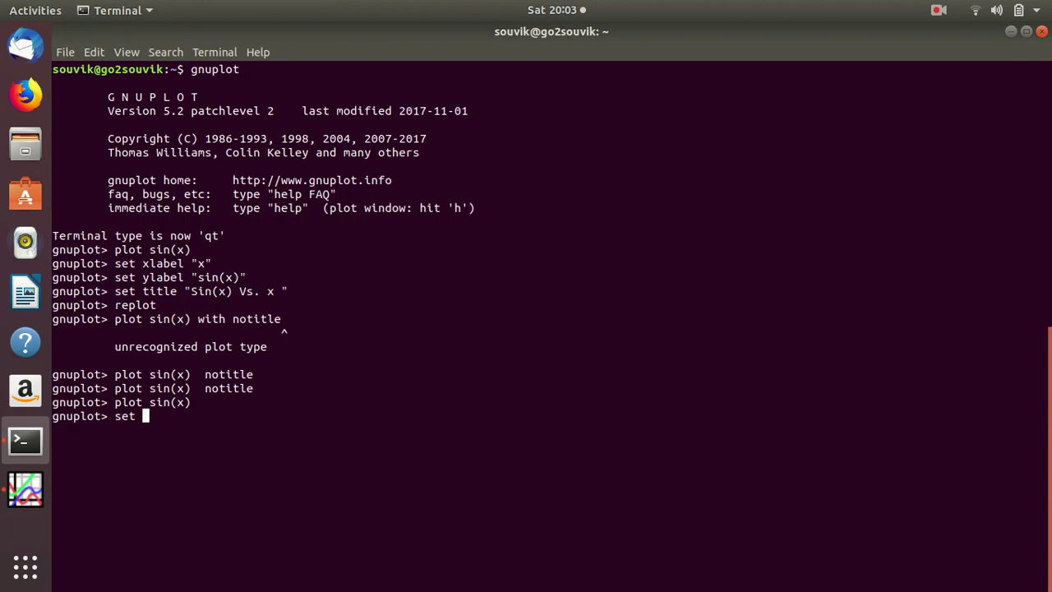
pyautogui.write(' key left')
pyautogui.press('Return')
pyautogui.write('rep')
pyautogui.press('Return')
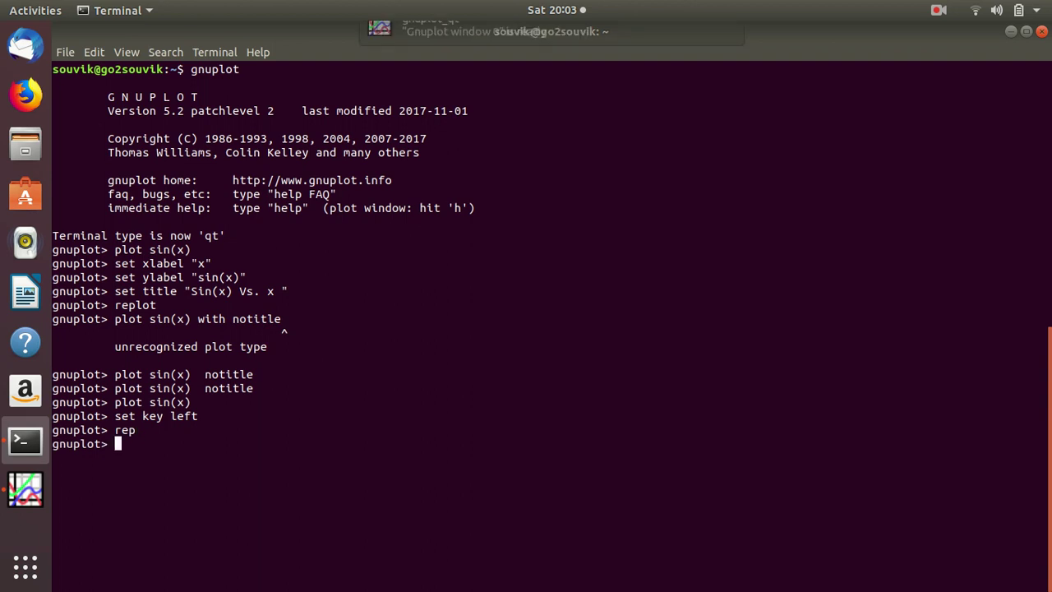
pyautogui.click(577, 41)
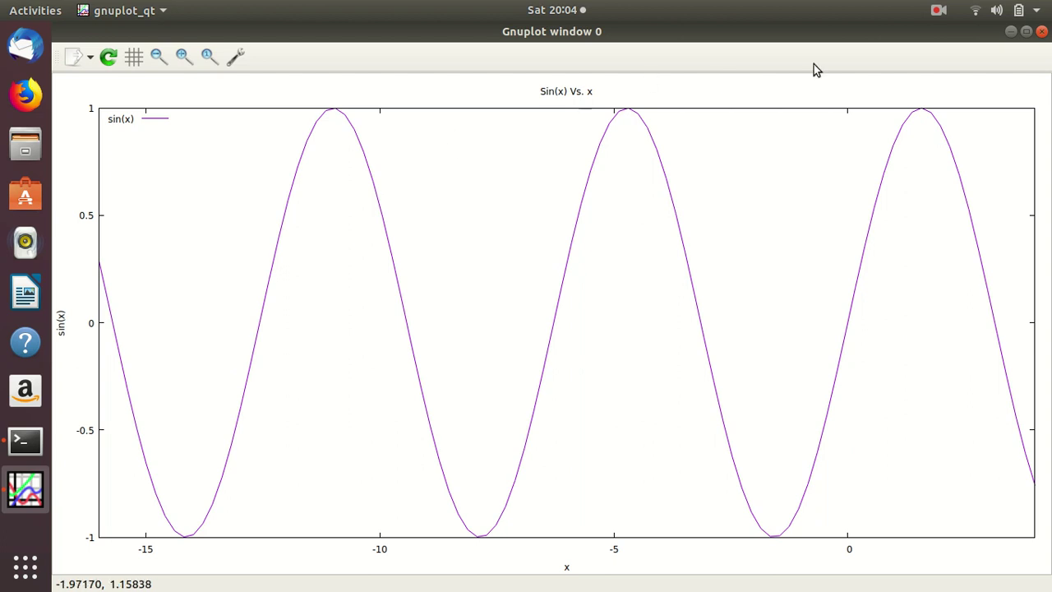
pyautogui.click(1042, 31)
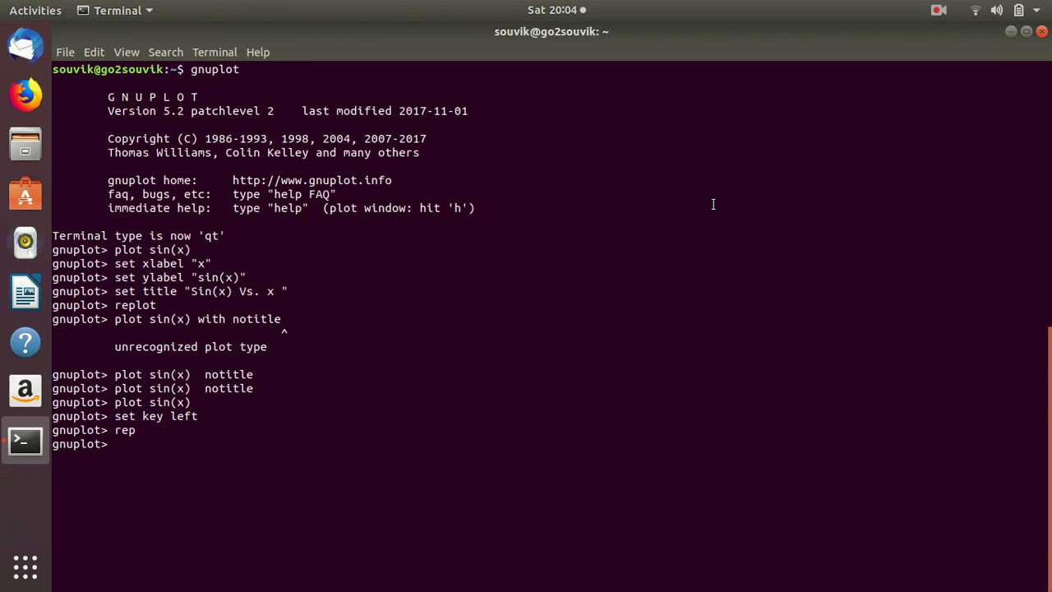
# Plot sin(x) with the lines style ("w l"), view the graph, and close the plot window.
pyautogui.press('Up')
pyautogui.press('Up')
pyautogui.press('Up')
pyautogui.press('Up')
pyautogui.press('Down')
pyautogui.write('w l')
pyautogui.press('Return')
pyautogui.click(571, 47)
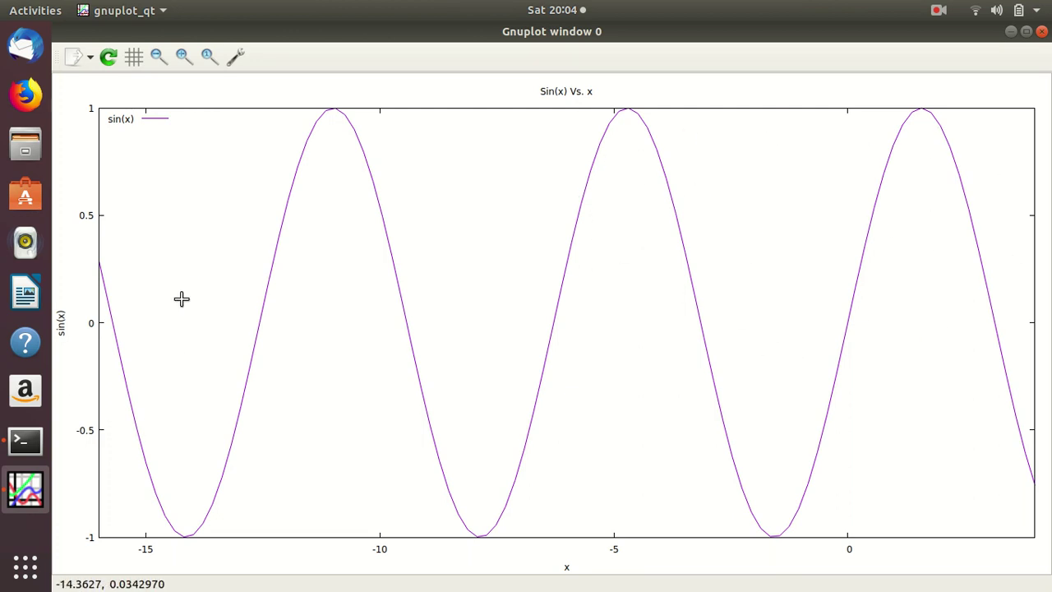
pyautogui.click(1042, 32)
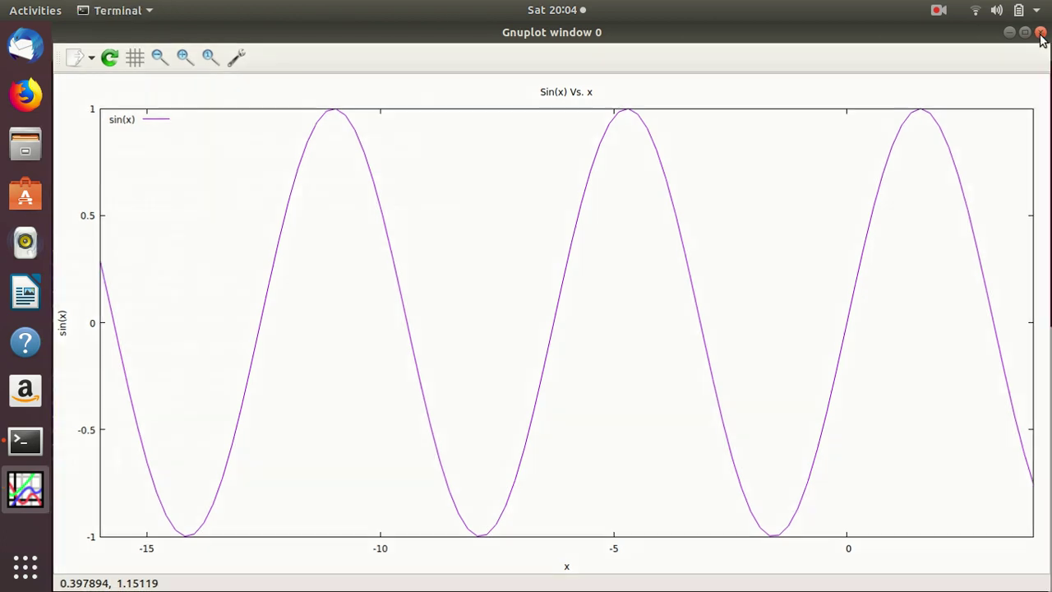
# Plot sin(x) with the linespoints style ("w lp") and bring up the plot window.
pyautogui.press('Up')
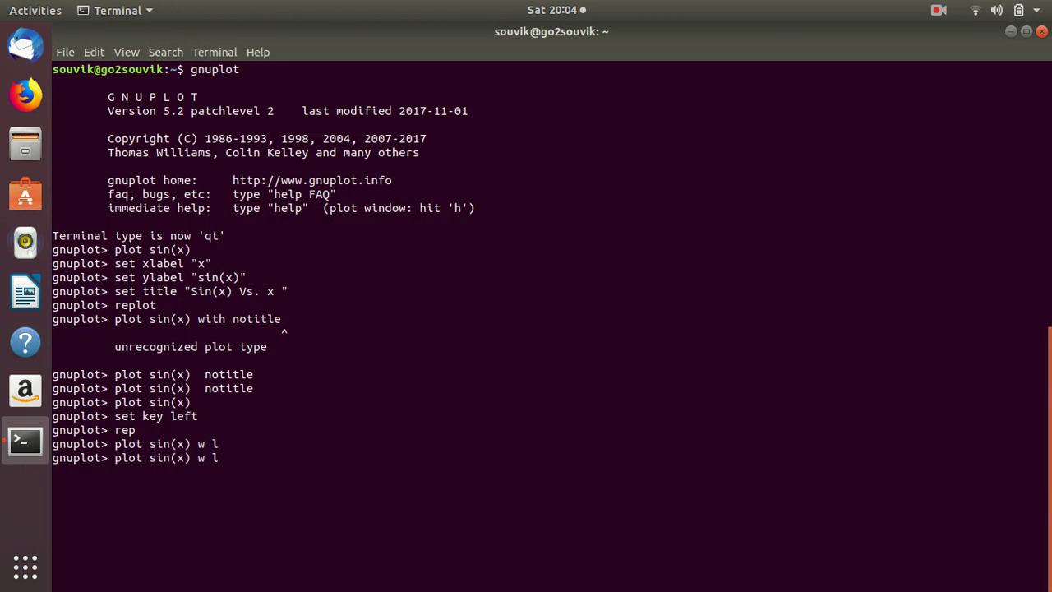
pyautogui.write('p')
pyautogui.press('Return')
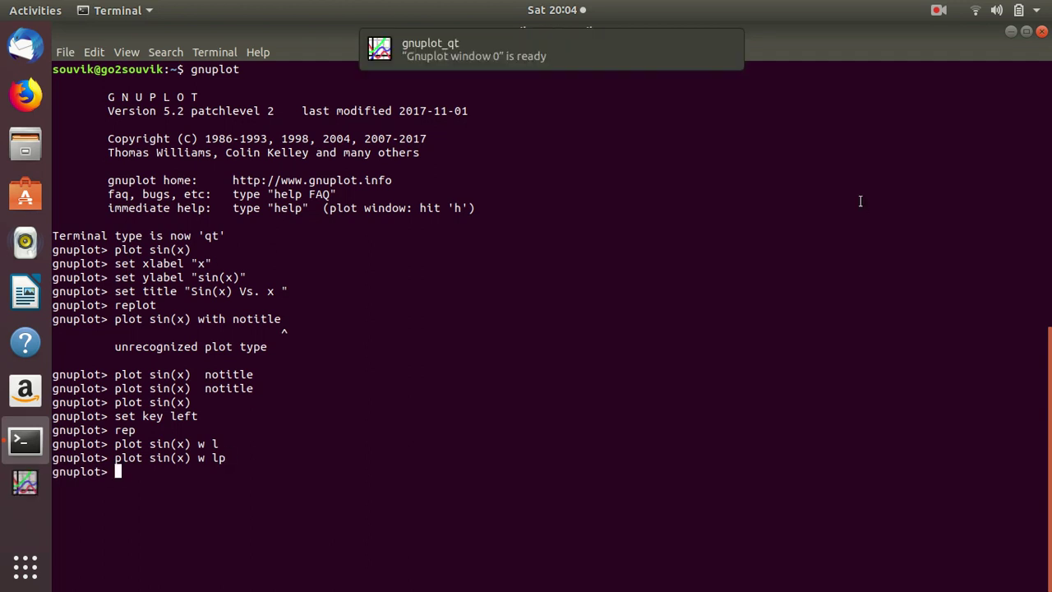
pyautogui.click(658, 41)
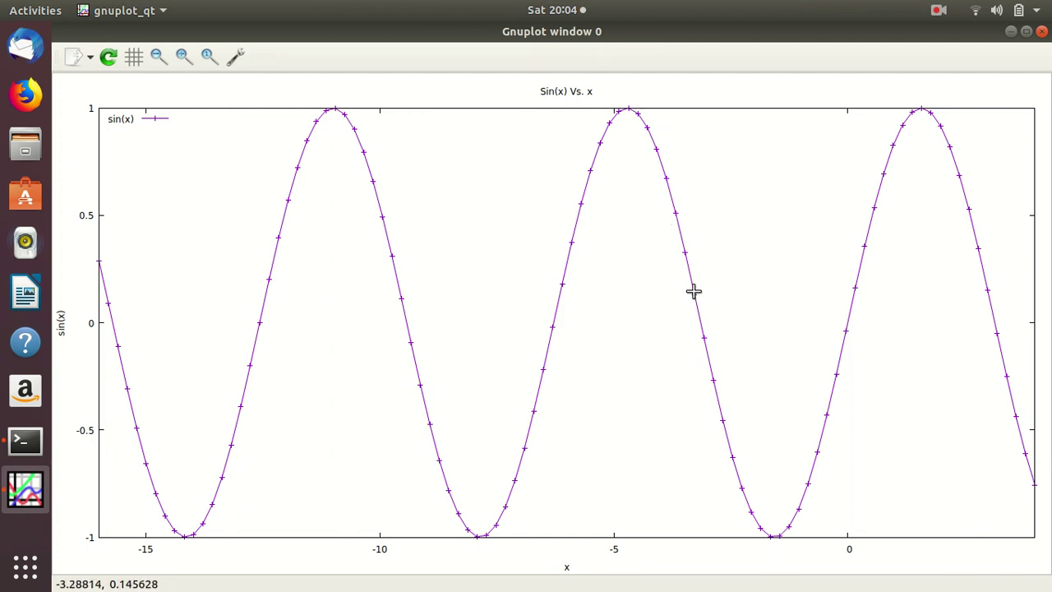
# Close the current plot window, plot sin(x) with the points style ("w p"), view the graph, and close it.
pyautogui.click(1042, 31)
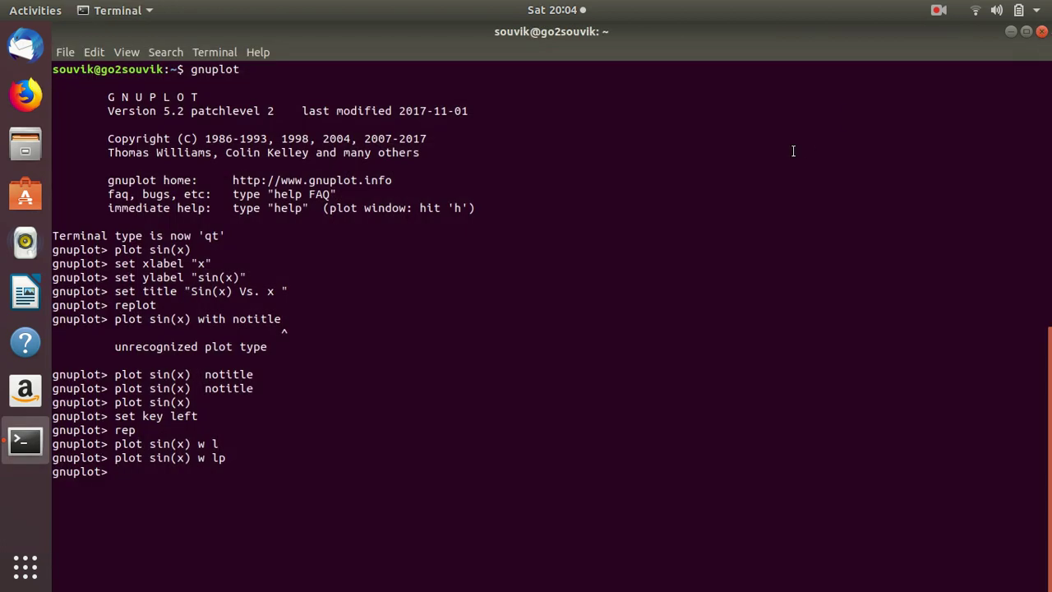
pyautogui.press('Up')
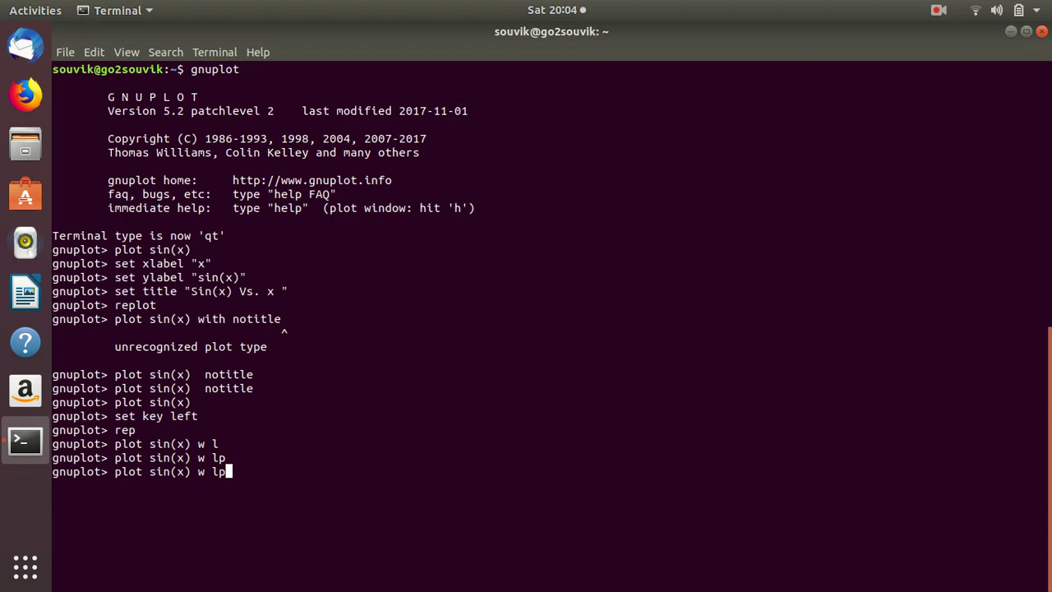
pyautogui.press('BackSpace')
pyautogui.press('BackSpace')
pyautogui.write('p')
pyautogui.press('Return')
pyautogui.click(629, 54)
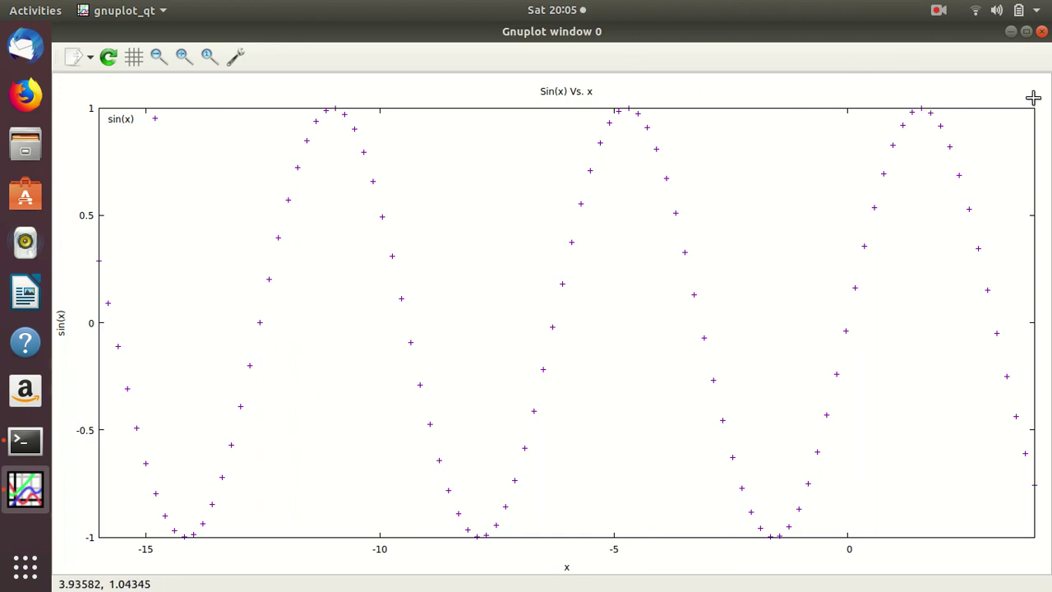
pyautogui.click(1041, 32)
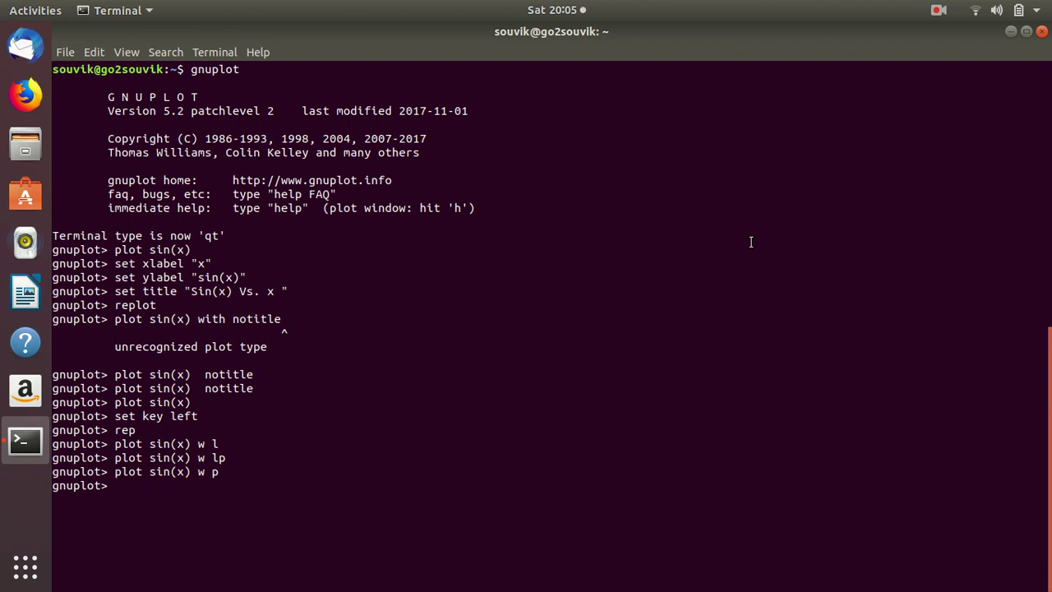
# Plot sin(x) and cos(x) together, both with the linespoints style ("w lp"), and bring up the plot window.
pyautogui.write('plot sin(x),')
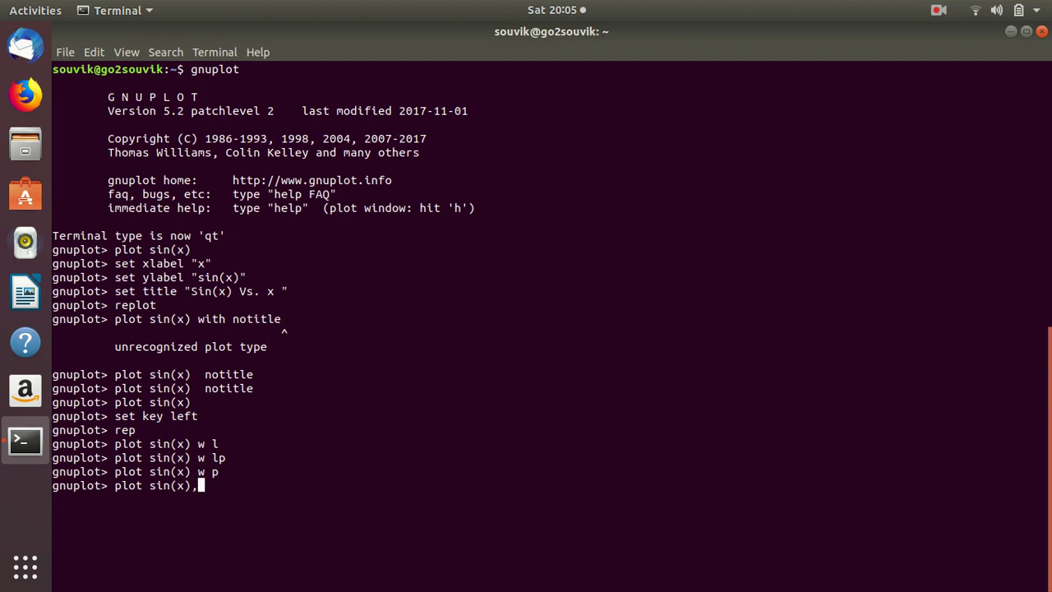
pyautogui.press('Left')
pyautogui.press('Left')
pyautogui.write('w')
pyautogui.press('BackSpace')
pyautogui.press('BackSpace')
pyautogui.write('w lp')
pyautogui.press('Right')
pyautogui.write('cos')
pyautogui.write('(x')
pyautogui.write(') w l')
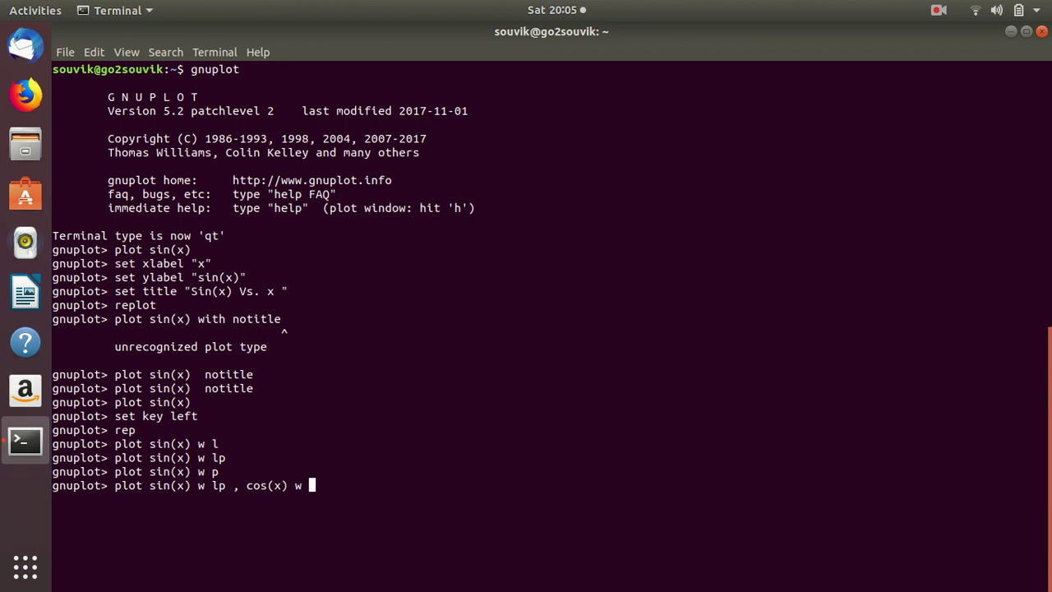
pyautogui.write('p')
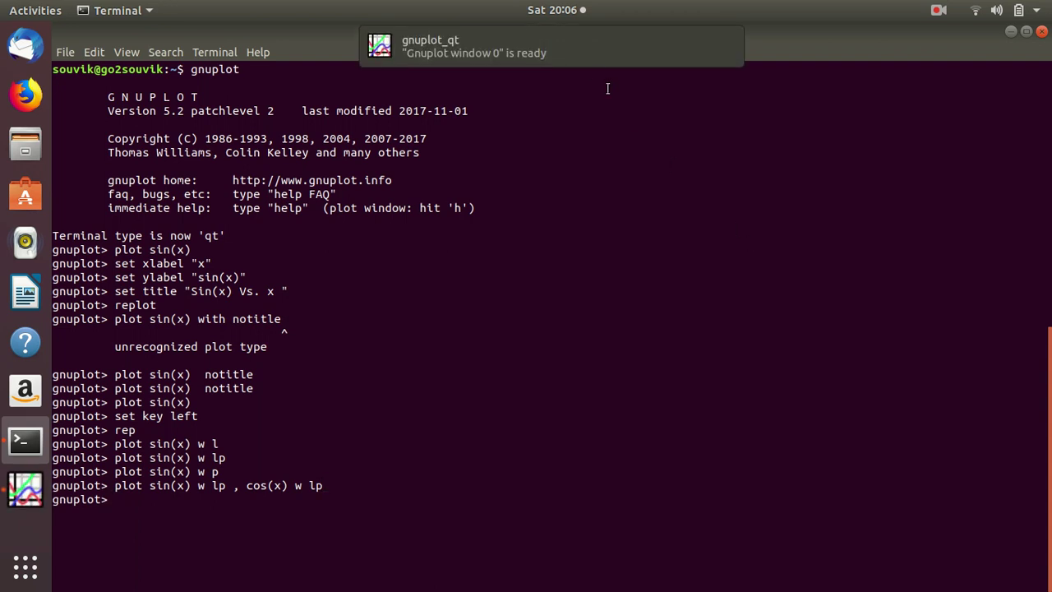
pyautogui.click(584, 56)
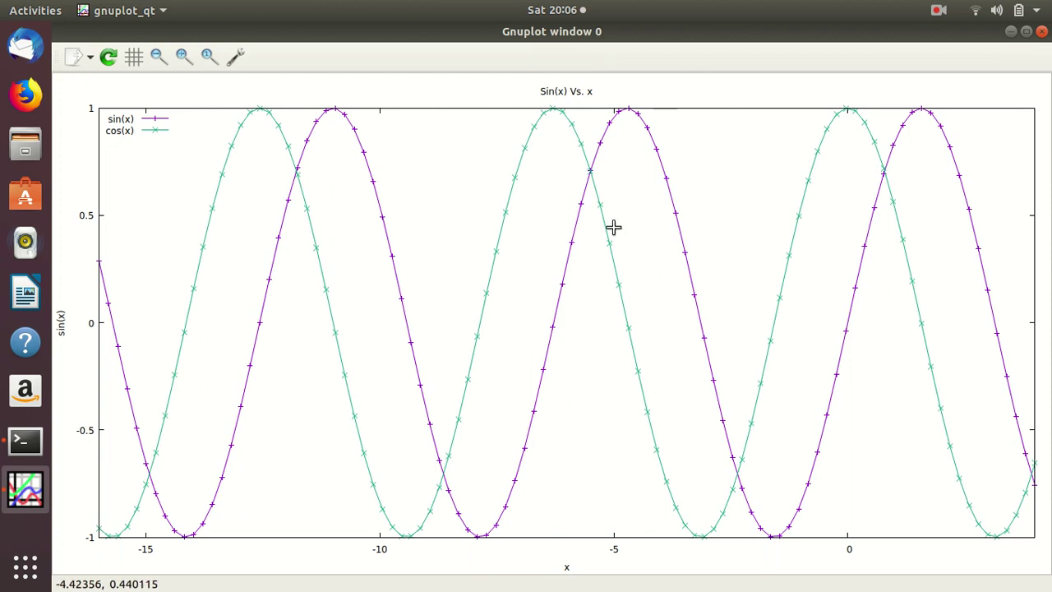
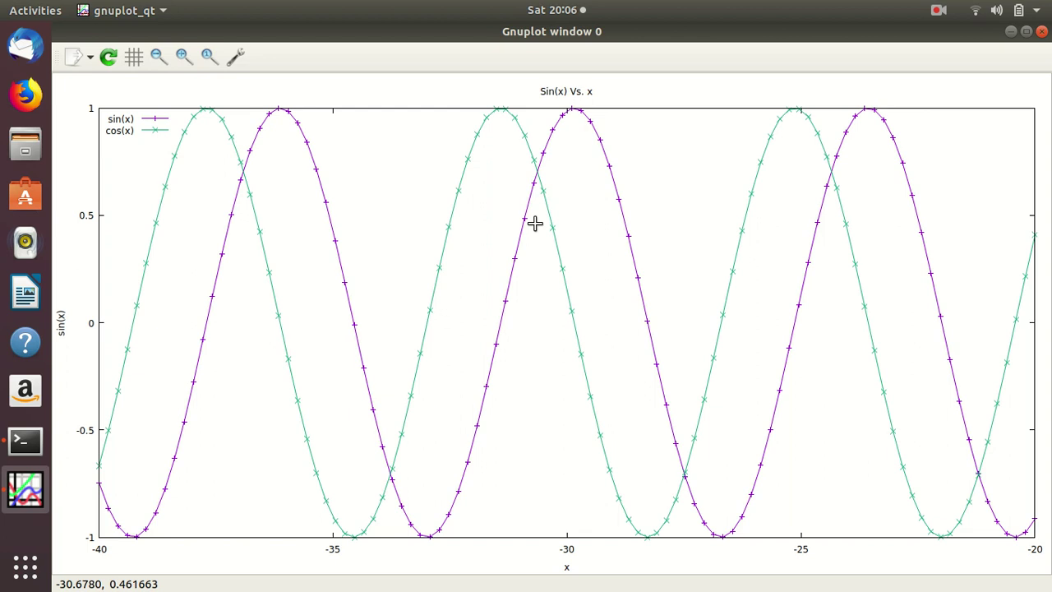
# Set the x-axis label to "x``", replot to view it, and close the plot window.
pyautogui.click(36, 454)
pyautogui.write('set x')
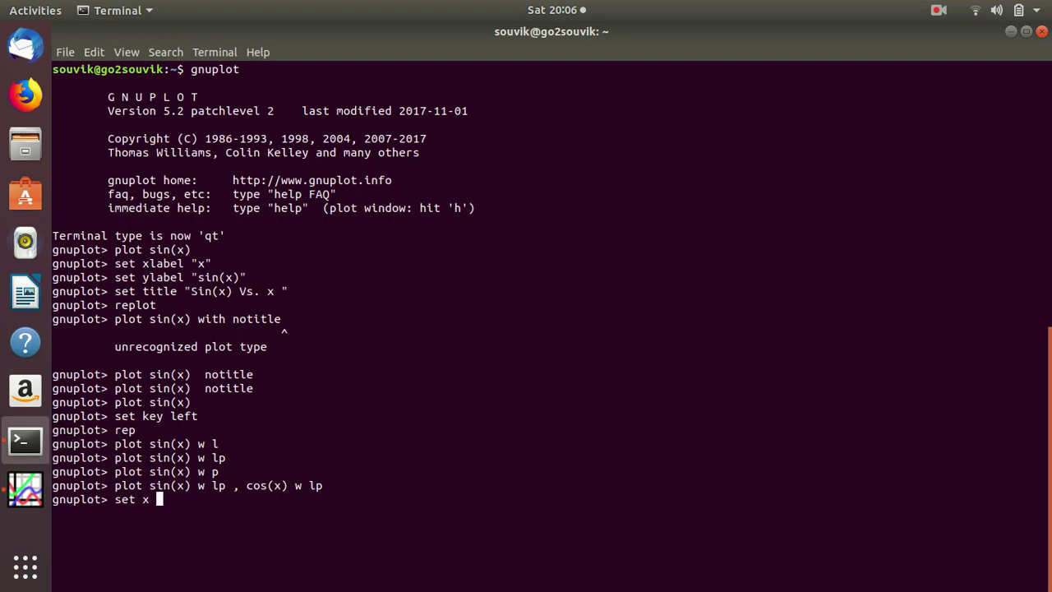
pyautogui.press('BackSpace')
pyautogui.write('label')
pyautogui.press('BackSpace')
pyautogui.write('"x``"')
pyautogui.press('Return')
pyautogui.write('rep')
pyautogui.press('Return')
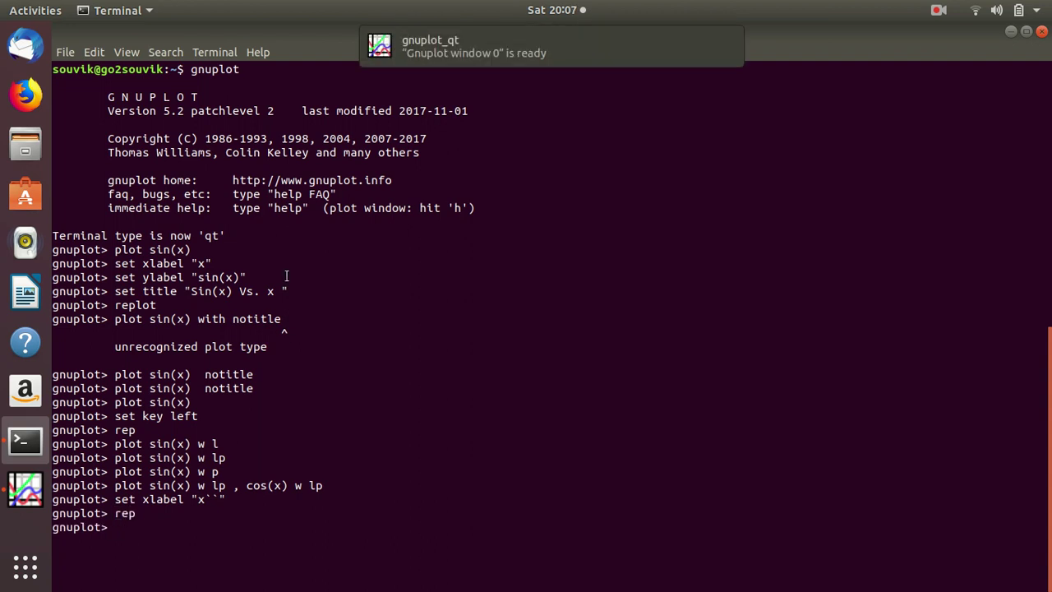
pyautogui.click(487, 49)
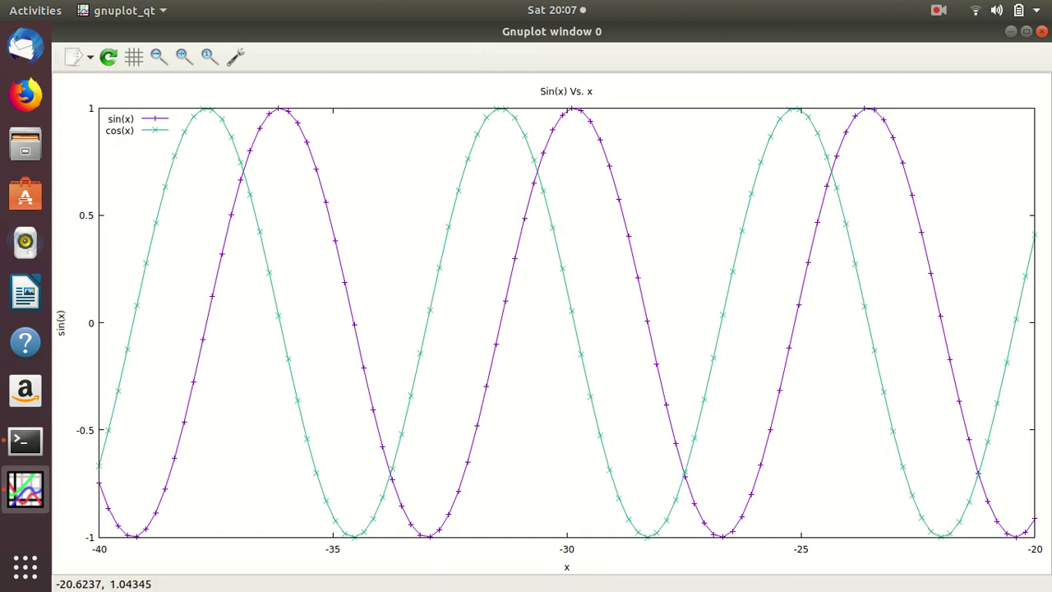
pyautogui.click(1042, 31)
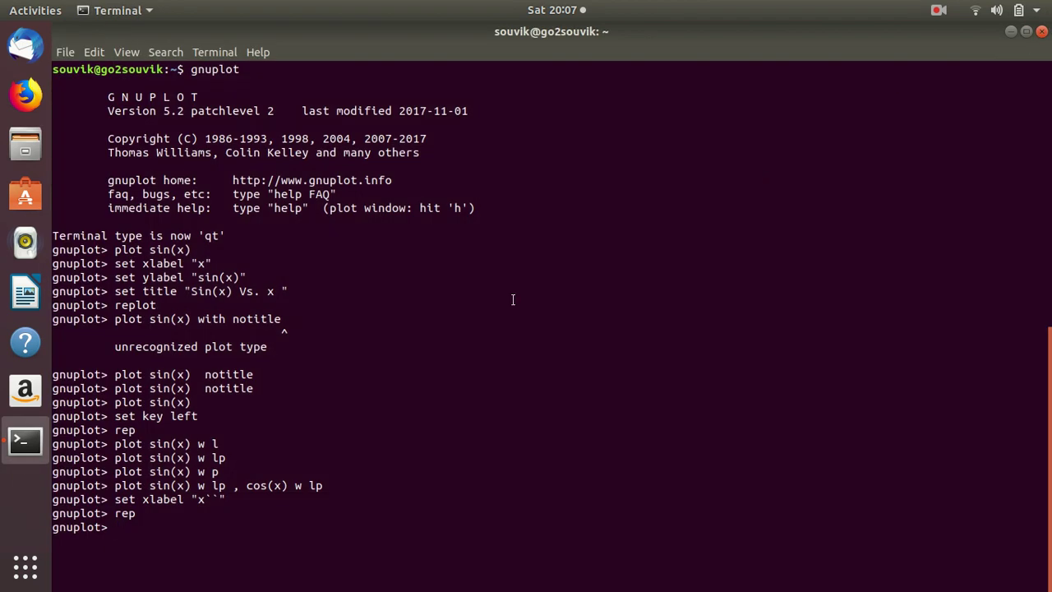
# Set the x-axis label to "x axis", replot, and bring up the plot window.
pyautogui.press('Up')
pyautogui.press('Up')
pyautogui.press('Left')
pyautogui.press('Left')
pyautogui.press('Delete')
pyautogui.press('BackSpace')
pyautogui.write('axis')
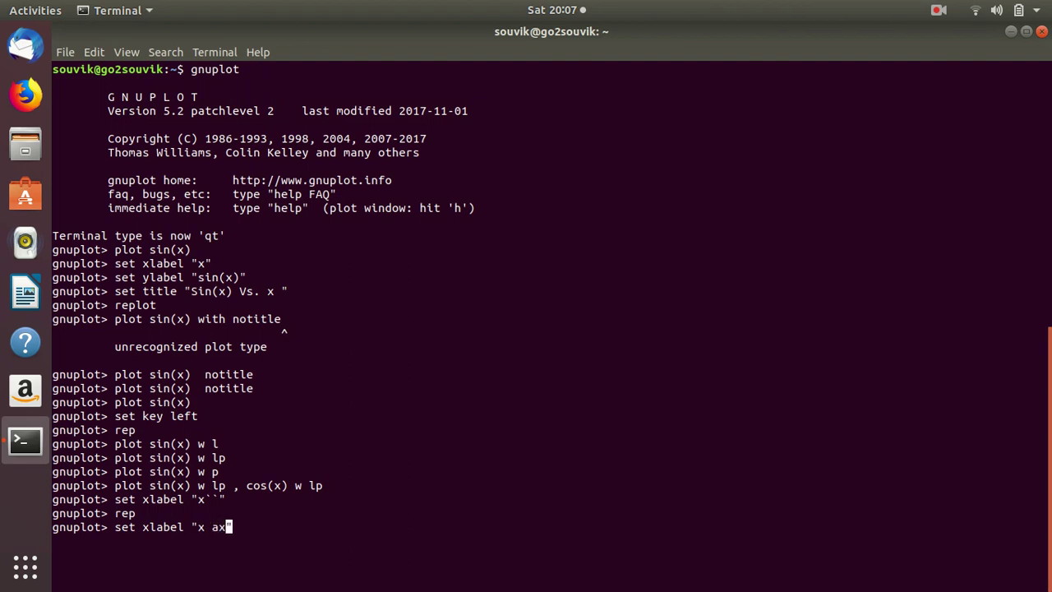
pyautogui.press('Return')
pyautogui.write('rep')
pyautogui.press('Return')
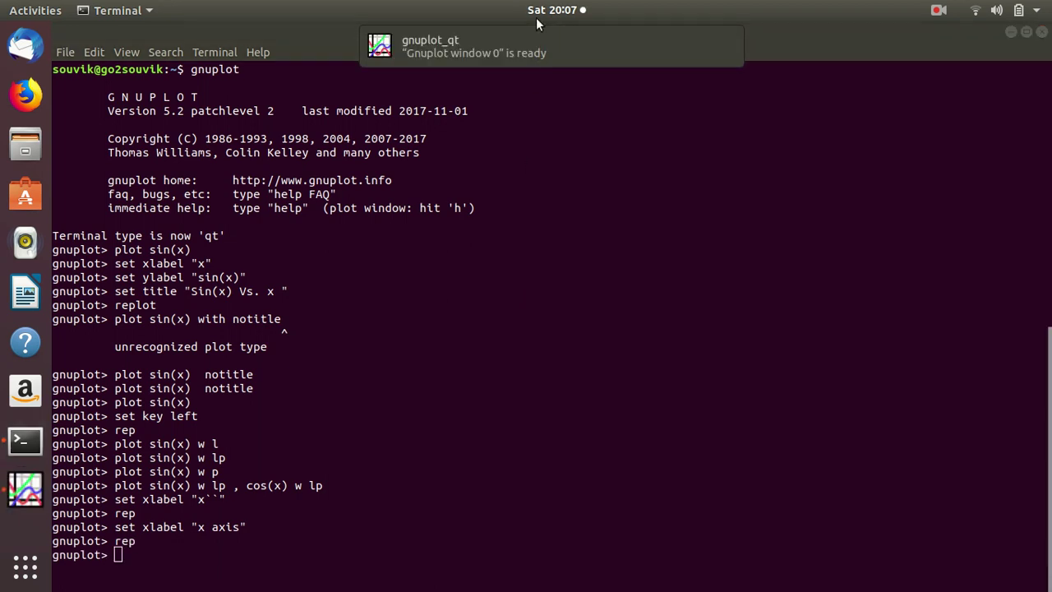
pyautogui.click(533, 49)
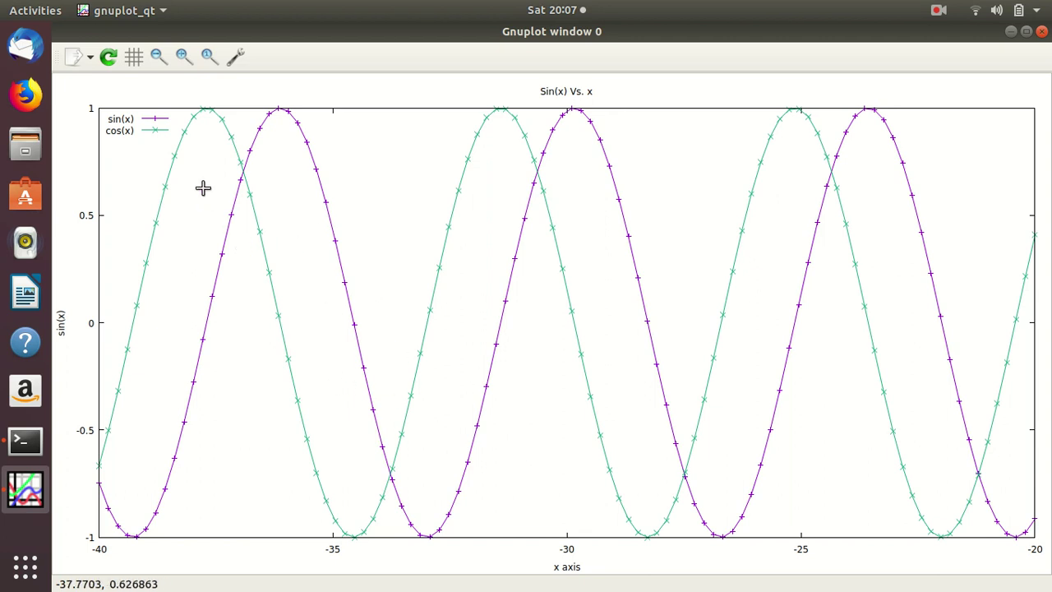
# Hide the cos(x) and sin(x) curves through their legend entries and show cos(x) again.
pyautogui.click(153, 131)
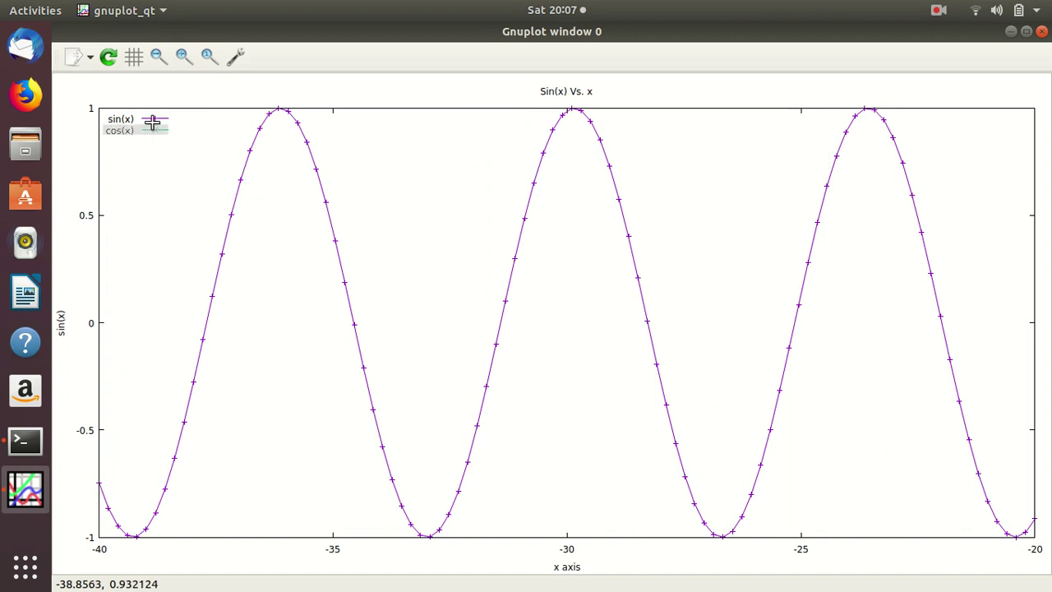
pyautogui.click(151, 119)
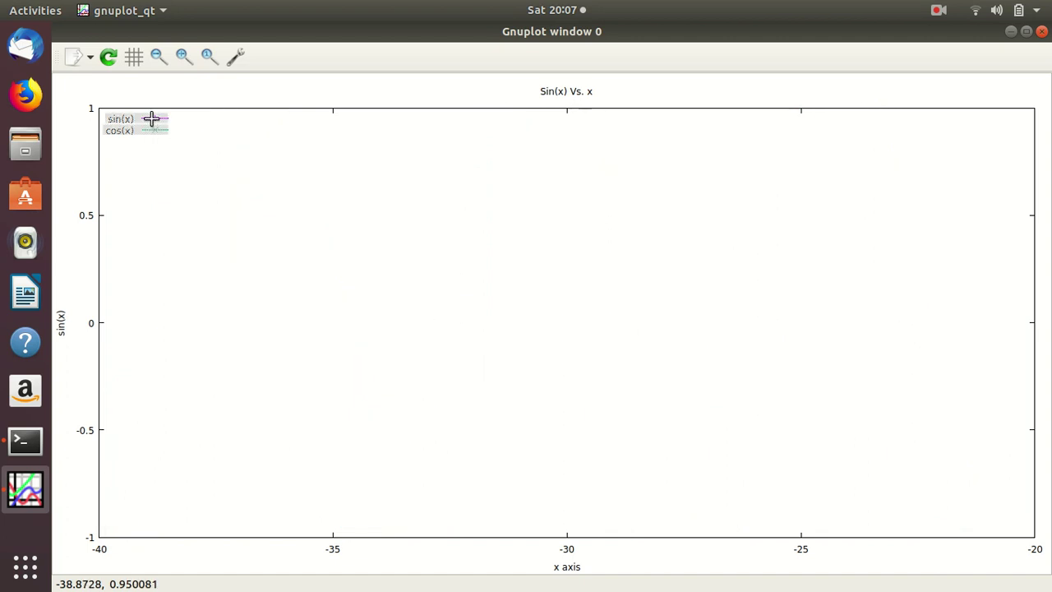
pyautogui.click(151, 130)
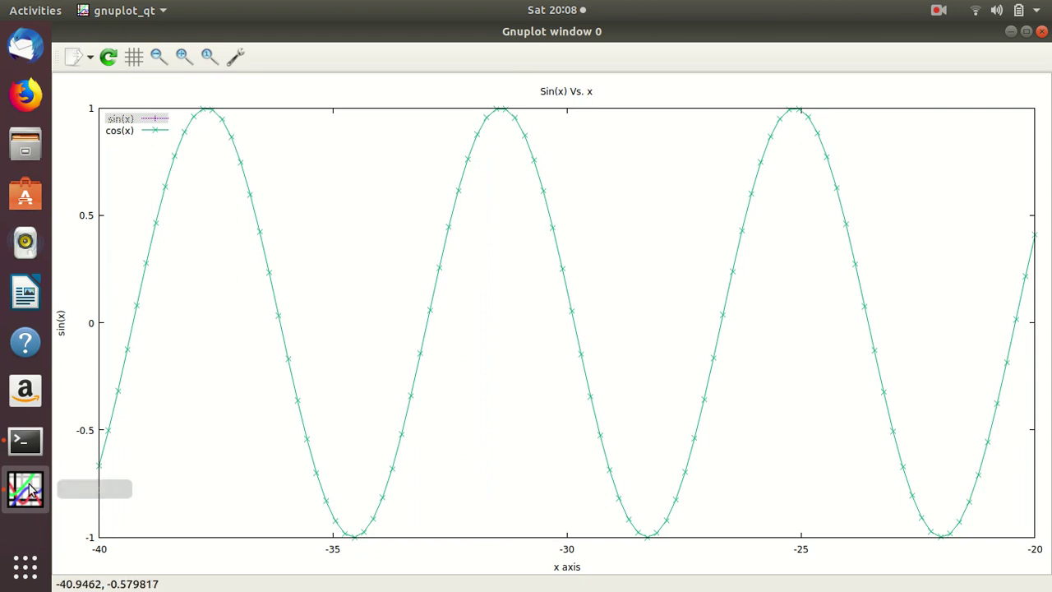
# Plot sin(x), cos(x) and x together, each with "w lp", view the graph, and close the plot window.
pyautogui.click(34, 444)
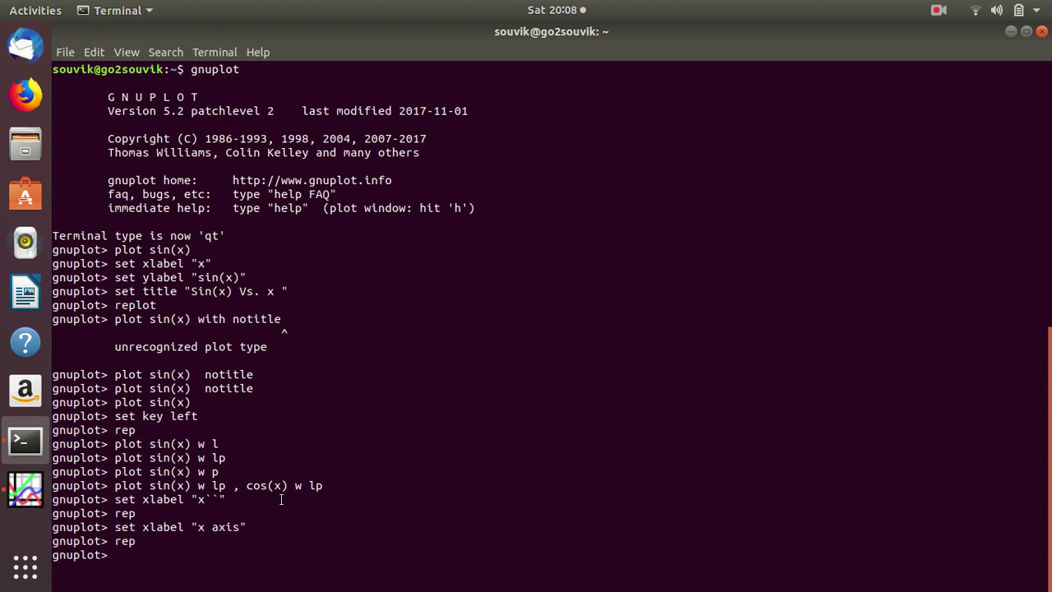
pyautogui.write('rep')
pyautogui.press('Up')
pyautogui.press('Up')
pyautogui.press('Up')
pyautogui.press('Up')
pyautogui.press('Down')
pyautogui.press('Down')
pyautogui.press('Down')
pyautogui.press('Down')
pyautogui.press('Up')
pyautogui.press('Down')
pyautogui.press('Up')
pyautogui.press('Down')
pyautogui.press('Up')
pyautogui.press('Up')
pyautogui.press('Up')
pyautogui.press('Up')
pyautogui.press('Down')
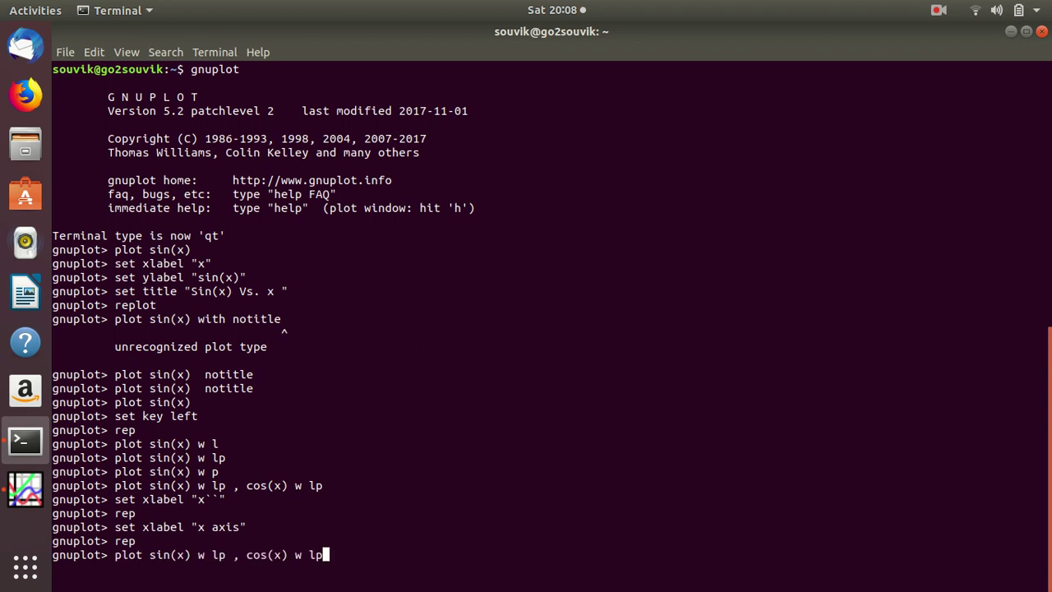
pyautogui.write(', ')
pyautogui.write('tan')
pyautogui.write('(')
pyautogui.press('BackSpace')
pyautogui.press('BackSpace')
pyautogui.press('BackSpace')
pyautogui.press('BackSpace')
pyautogui.write('x w lp')
pyautogui.press('Return')
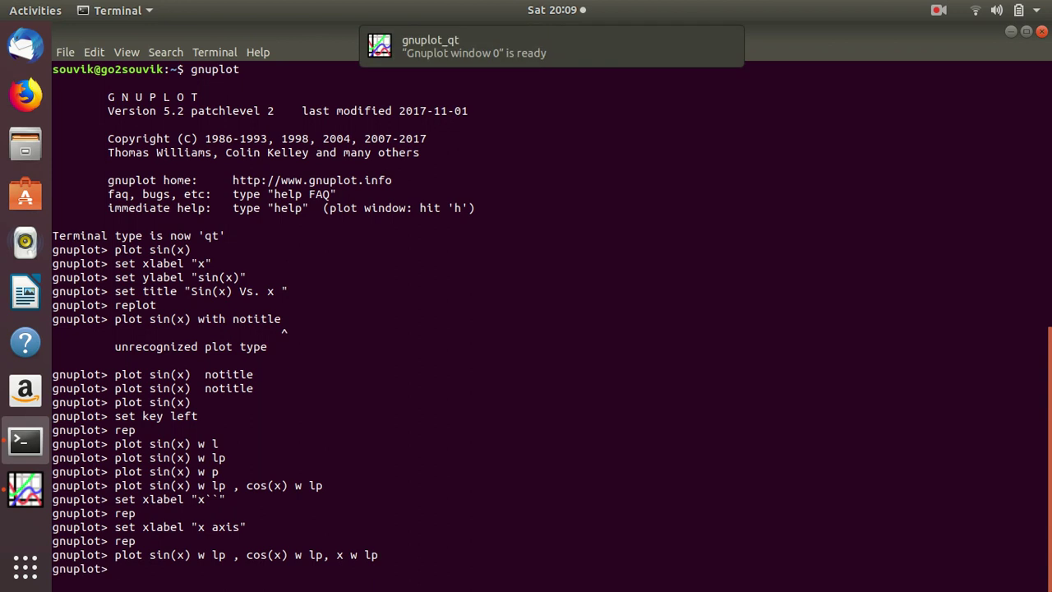
pyautogui.click(474, 53)
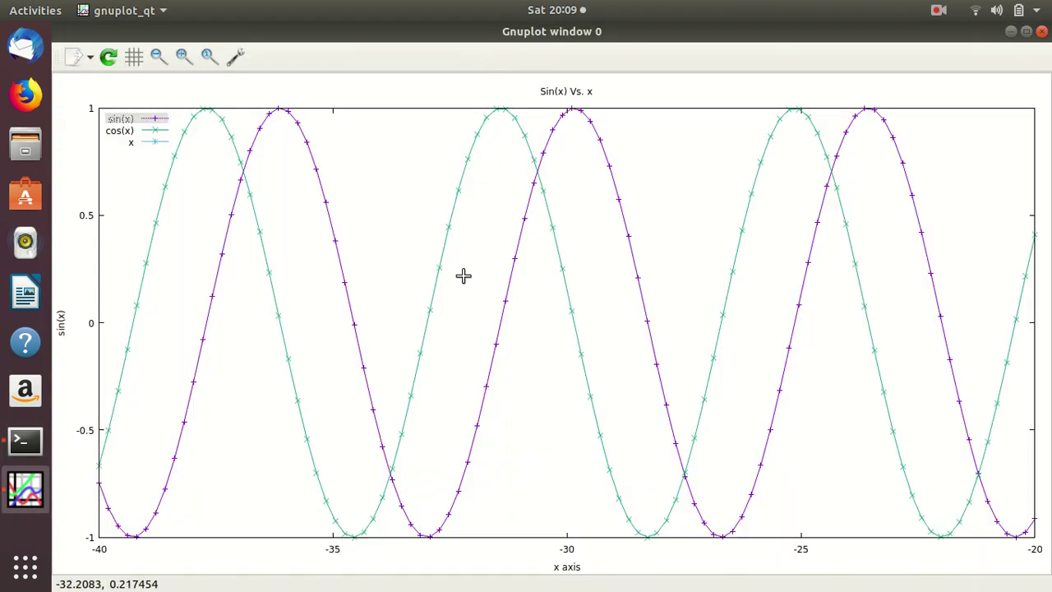
pyautogui.scroll(-2, 463, 276)
pyautogui.scroll(3, 463, 275)
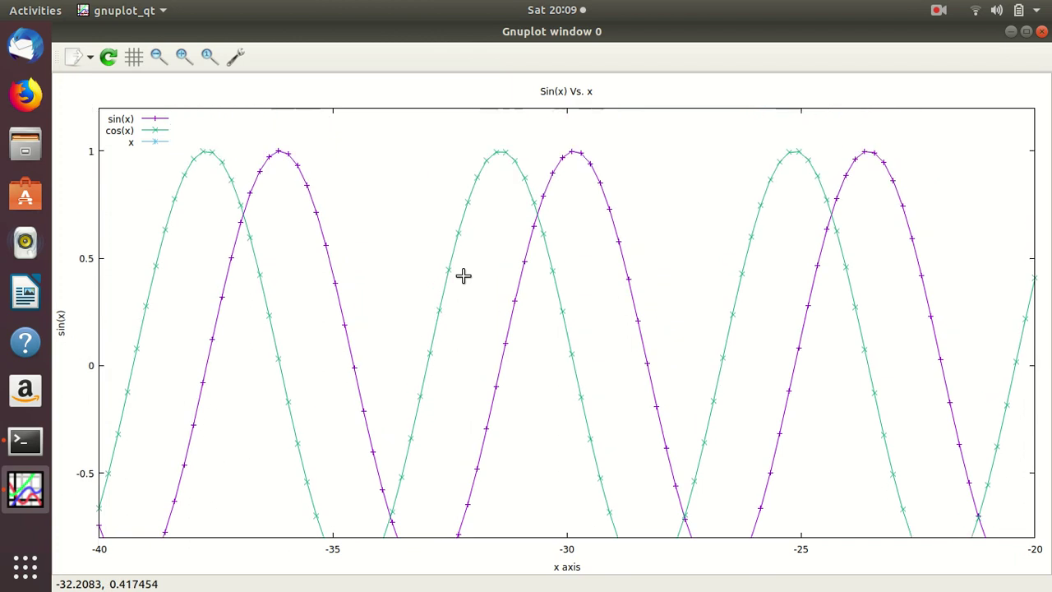
pyautogui.click(1041, 31)
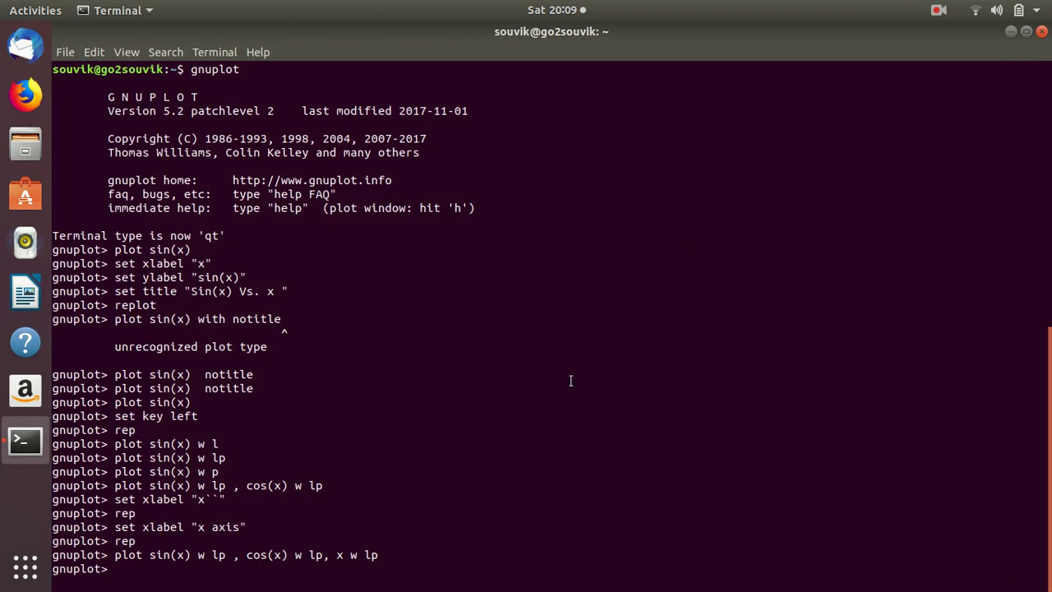
# Plot sin(x), cos(x) and x**2 together, each with "w lp", and examine the graph in the plot window.
pyautogui.press('Up')
pyautogui.press('Left')
pyautogui.press('Left')
pyautogui.press('Left')
pyautogui.press('Left')
pyautogui.press('Left')
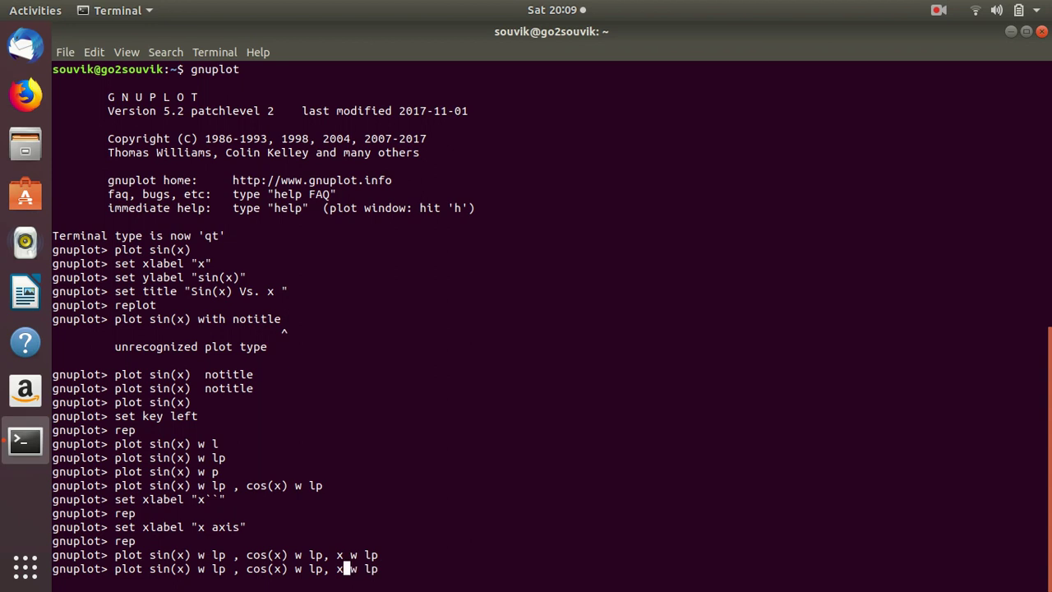
pyautogui.write('**2')
pyautogui.press('Return')
pyautogui.click(519, 45)
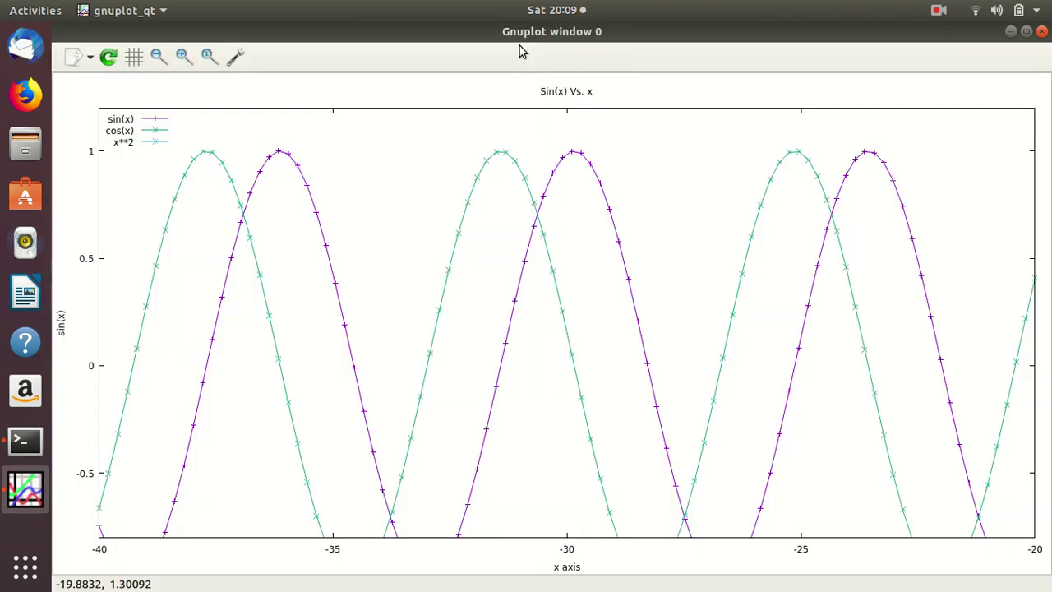
pyautogui.scroll(-3, 946, 227)
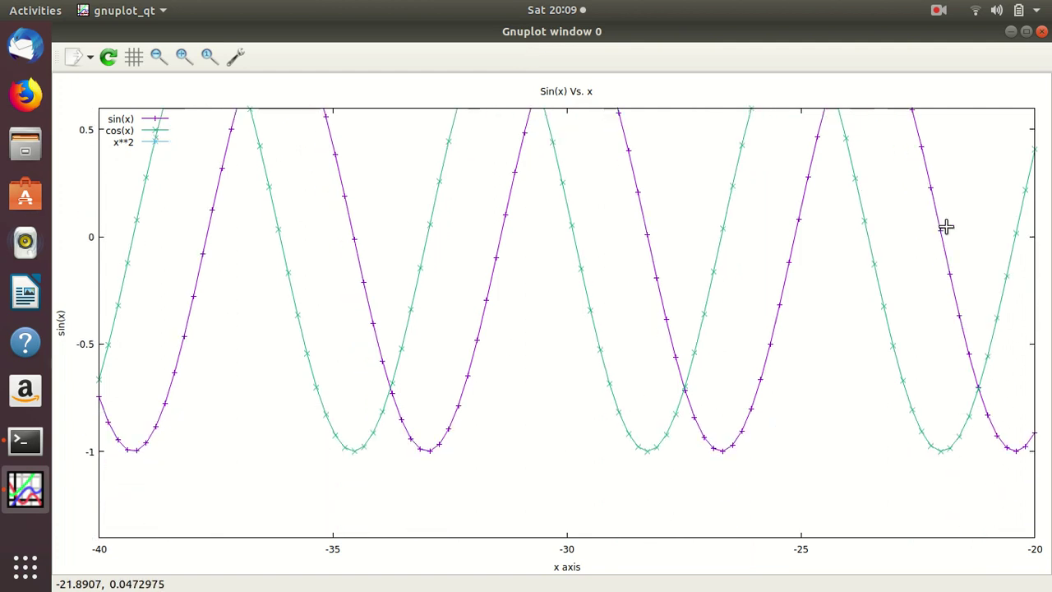
pyautogui.scroll(3, 946, 226)
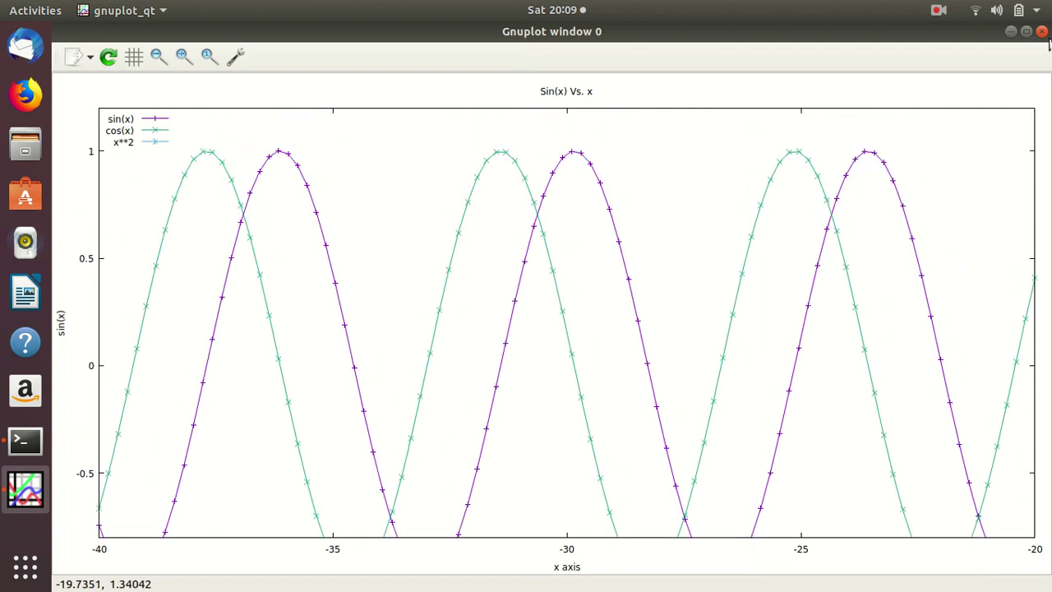
pyautogui.click(938, 12)
pyautogui.click(939, 78)
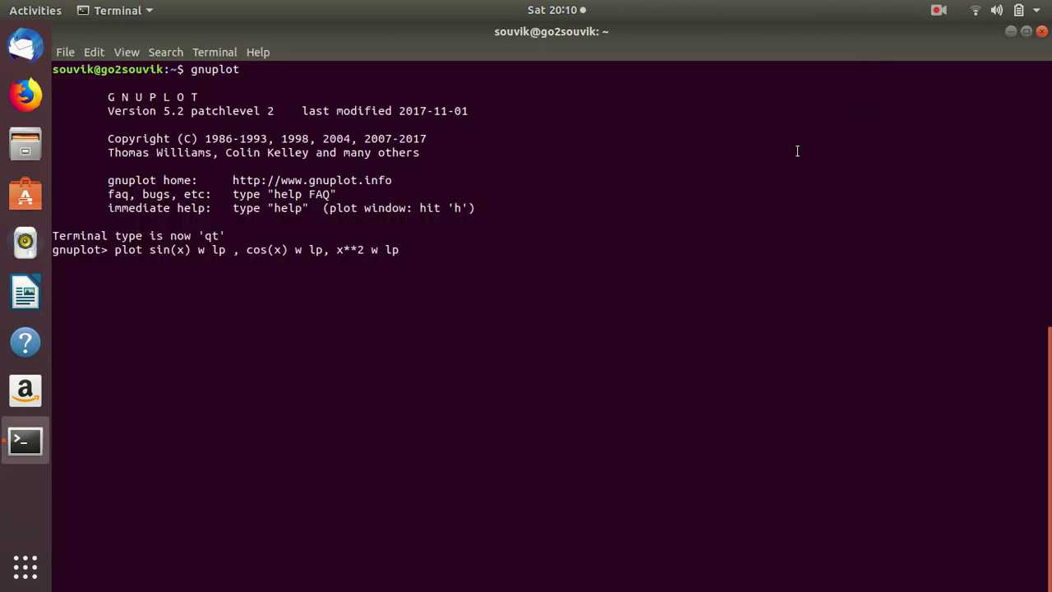
pyautogui.moveTo(794, 153); pyautogui.dragTo(568, 209)
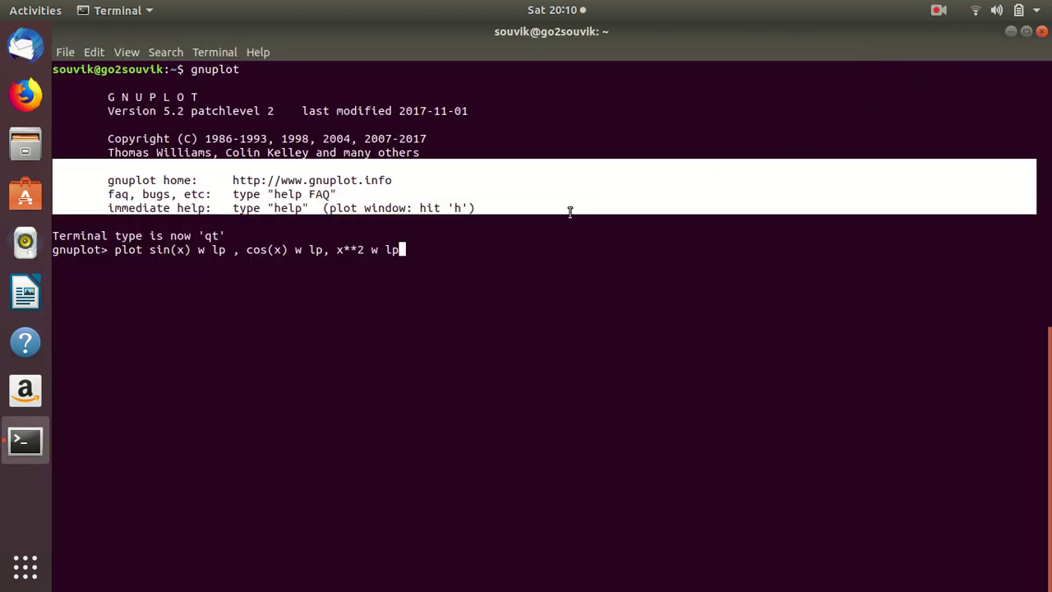
pyautogui.click(468, 313)
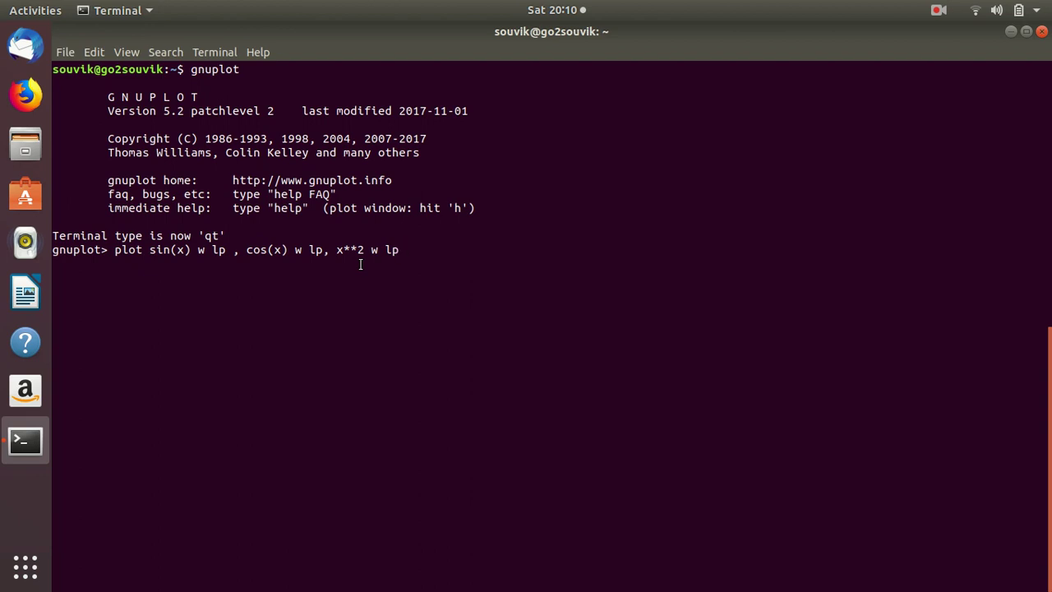
# Replace sin(x) with x as the first function of the plot command, keeping its "w lp" style.
pyautogui.press('Left')
pyautogui.press('Left')
pyautogui.press('Left')
pyautogui.press('Left')
pyautogui.press('Left')
pyautogui.press('Left')
pyautogui.press('Left')
pyautogui.press('Left')
pyautogui.press('Left')
pyautogui.press('Left')
pyautogui.press('Left')
pyautogui.press('Left')
pyautogui.press('Left')
pyautogui.press('Left')
pyautogui.press('Left')
pyautogui.press('Left')
pyautogui.press('Left')
pyautogui.press('Left')
pyautogui.press('Left')
pyautogui.press('Left')
pyautogui.press('Left')
pyautogui.press('Left')
pyautogui.press('Left')
pyautogui.press('Left')
pyautogui.press('Left')
pyautogui.press('Left')
pyautogui.press('Left')
pyautogui.press('Left')
pyautogui.press('Left')
pyautogui.press('Left')
pyautogui.press('BackSpace')
pyautogui.press('BackSpace')
pyautogui.press('BackSpace')
pyautogui.press('BackSpace')
pyautogui.press('BackSpace')
pyautogui.press('BackSpace')
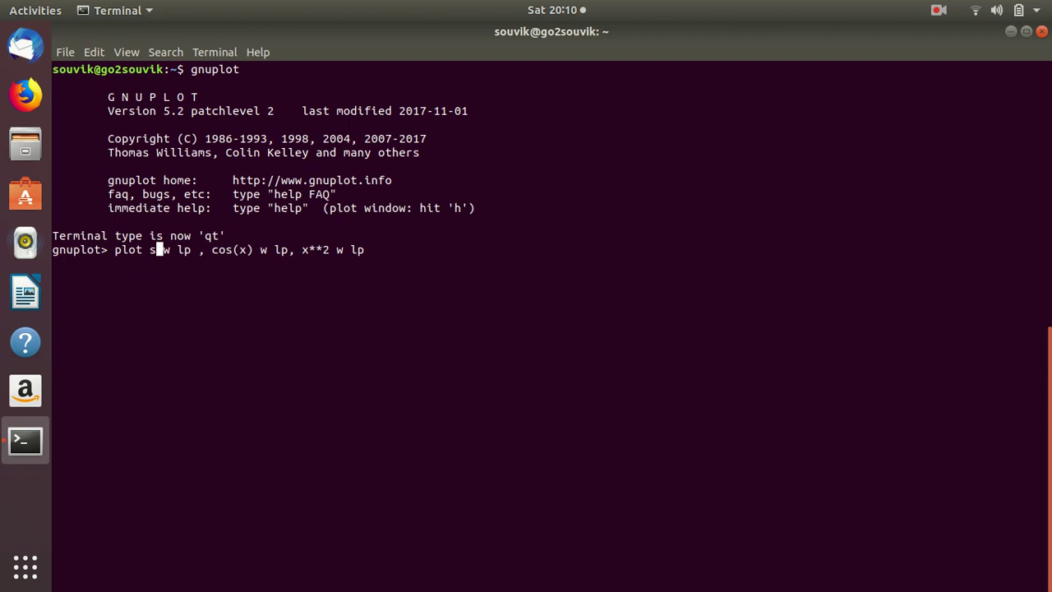
pyautogui.write('x')
# Replace cos(x) with x**2 as the second function of the plot command, keeping its "w lp" style.
pyautogui.press('Right')
pyautogui.press('Right')
pyautogui.press('Right')
pyautogui.press('Right')
pyautogui.press('Right')
pyautogui.press('Right')
pyautogui.press('Right')
pyautogui.press('Right')
pyautogui.press('Right')
pyautogui.press('Right')
pyautogui.press('Right')
pyautogui.press('Right')
pyautogui.press('Right')
pyautogui.press('Right')
pyautogui.press('Right')
pyautogui.press('BackSpace')
pyautogui.press('BackSpace')
pyautogui.press('BackSpace')
pyautogui.press('BackSpace')
pyautogui.press('BackSpace')
pyautogui.press('BackSpace')
pyautogui.press('BackSpace')
pyautogui.write('x')
pyautogui.write('*2')
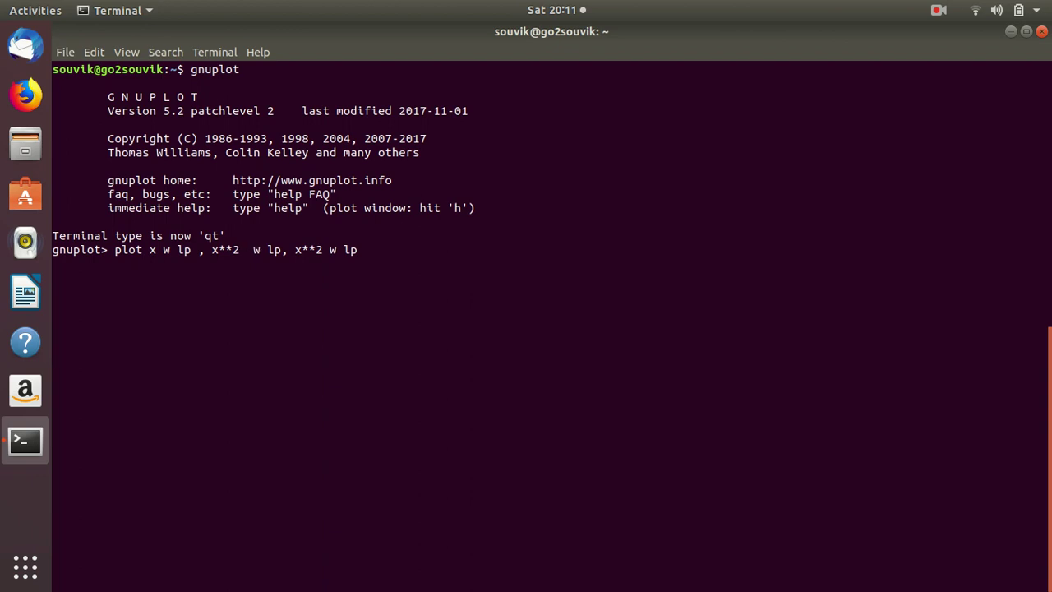
# Change the third function of the plot command to x**3, keeping its "w lp" style.
pyautogui.press('Right')
pyautogui.press('Right')
pyautogui.press('Right')
pyautogui.press('Right')
pyautogui.press('Right')
pyautogui.press('Right')
pyautogui.press('Right')
pyautogui.press('Right')
pyautogui.press('Right')
pyautogui.press('Right')
pyautogui.press('Right')
pyautogui.press('BackSpace')
pyautogui.write('3')
# Add x**4 with "w lp" as a fourth function, run the plot command, and maximize the plot window.
pyautogui.press('Right')
pyautogui.press('Right')
pyautogui.press('Right')
pyautogui.press('Right')
pyautogui.press('Right')
pyautogui.write(', x**4 w lp')
pyautogui.press('Return')
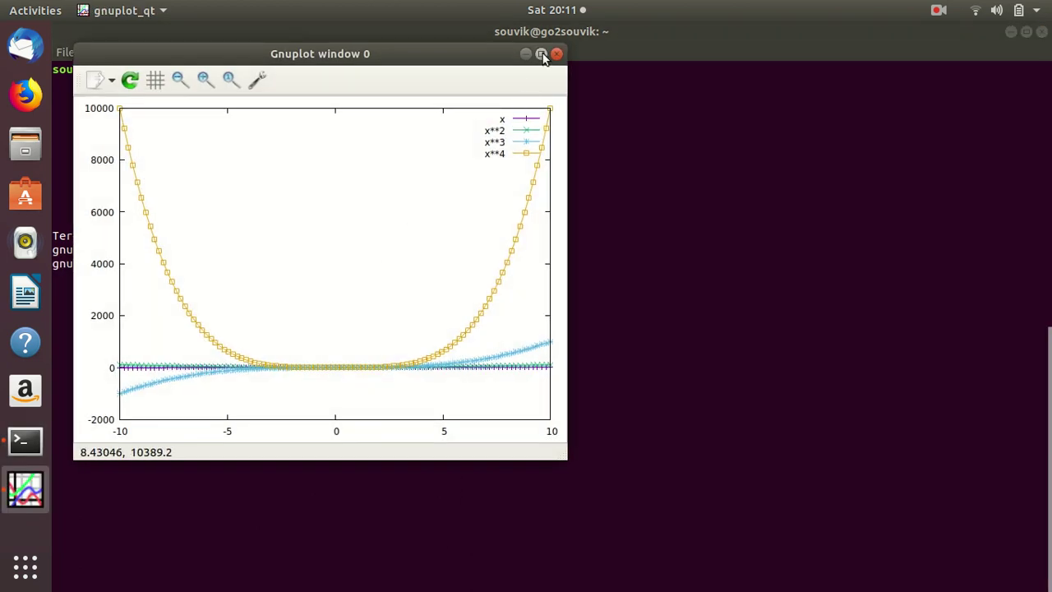
pyautogui.click(541, 54)
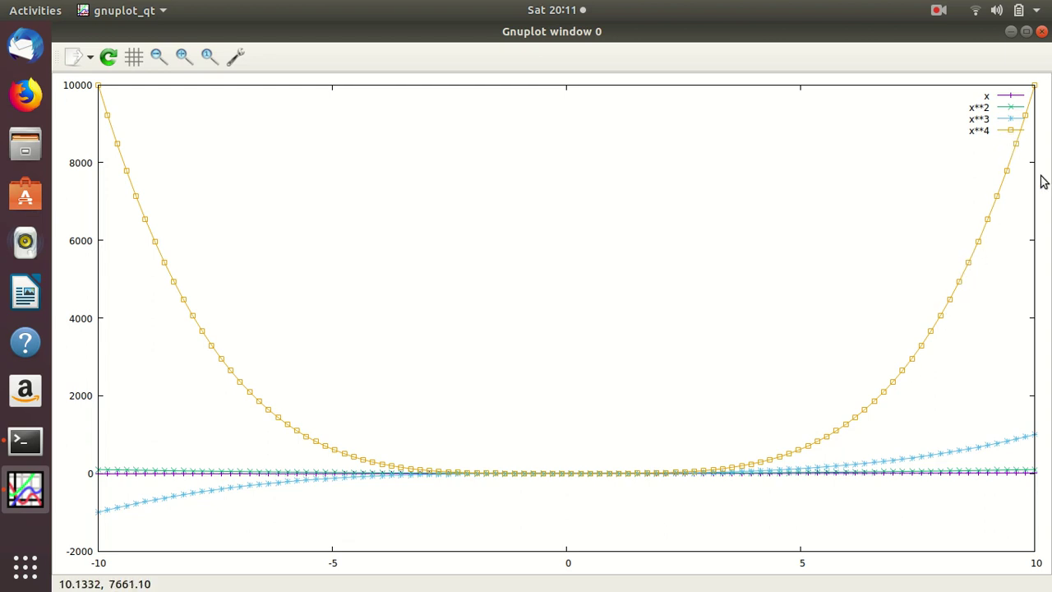
# Examine how the x, x**2, x**3 and x**4 curves grow at larger x values.
pyautogui.hscroll(7, 873, 382)
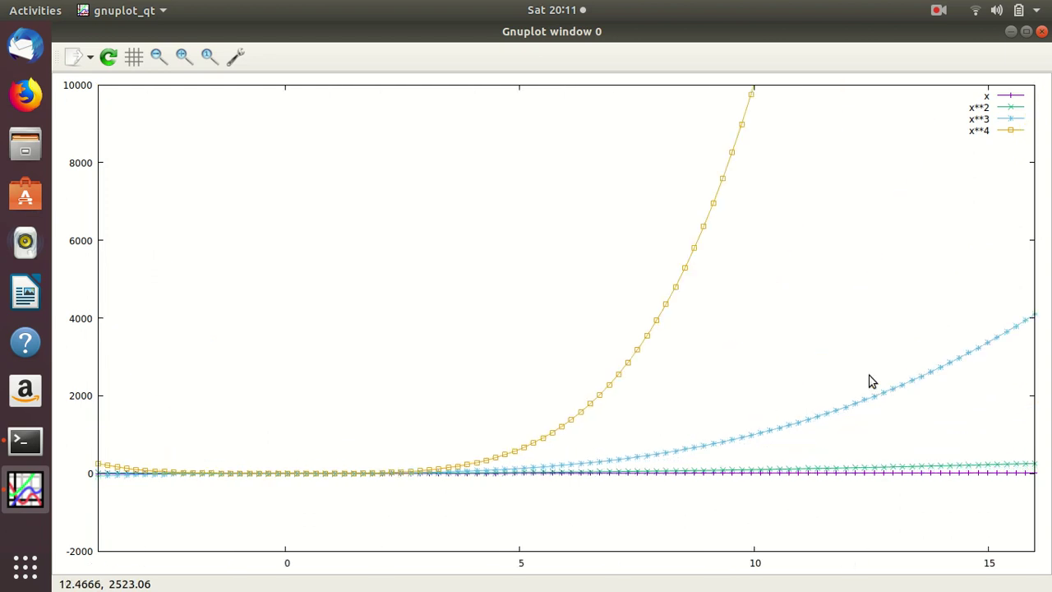
pyautogui.hscroll(8, 872, 381)
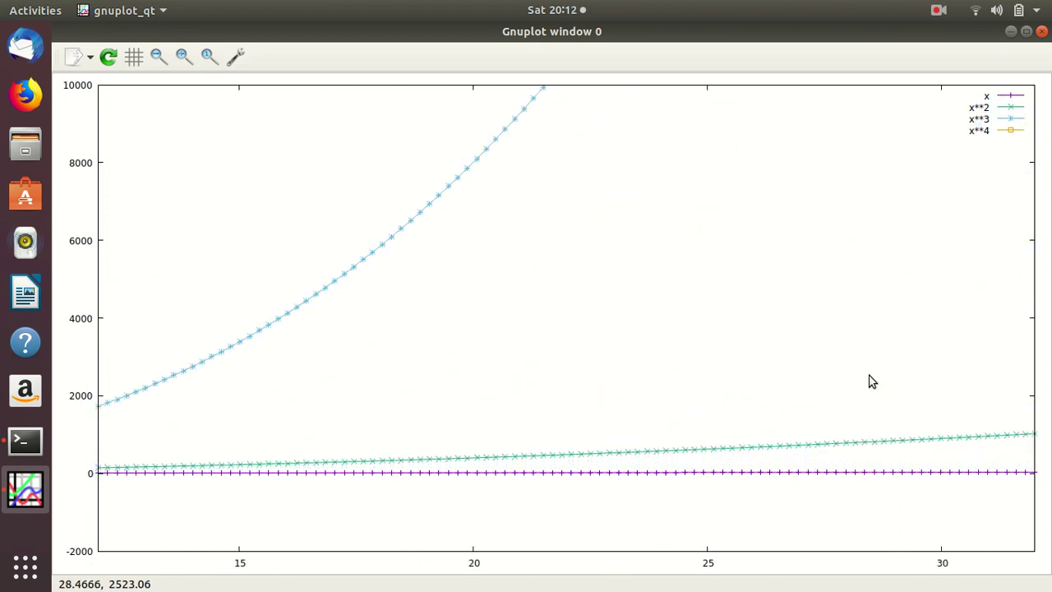
pyautogui.hscroll(20, 873, 381)
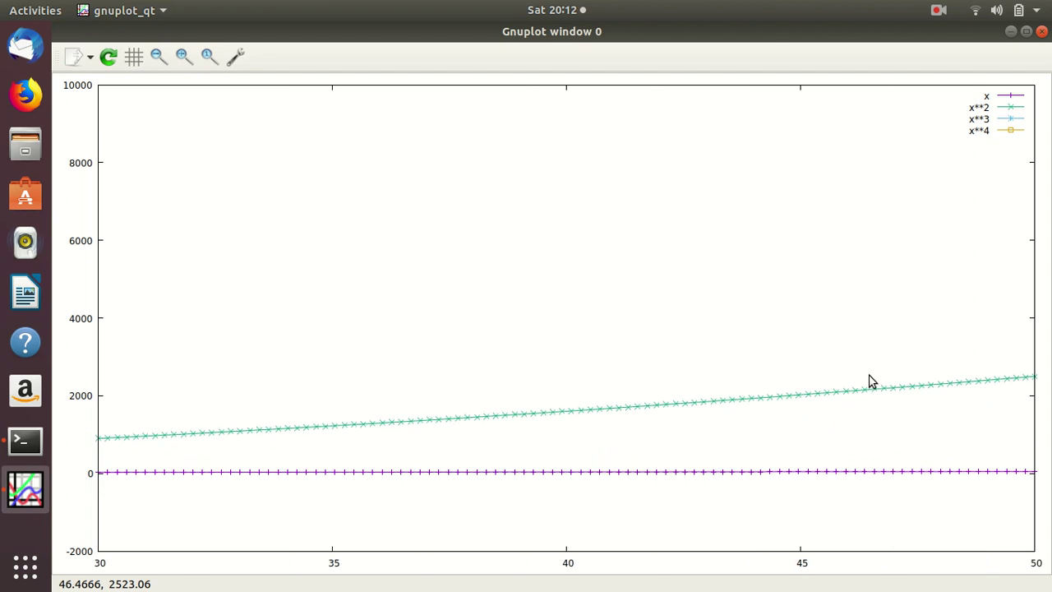
pyautogui.hscroll(5, 872, 381)
pyautogui.hscroll(-20, 872, 381)
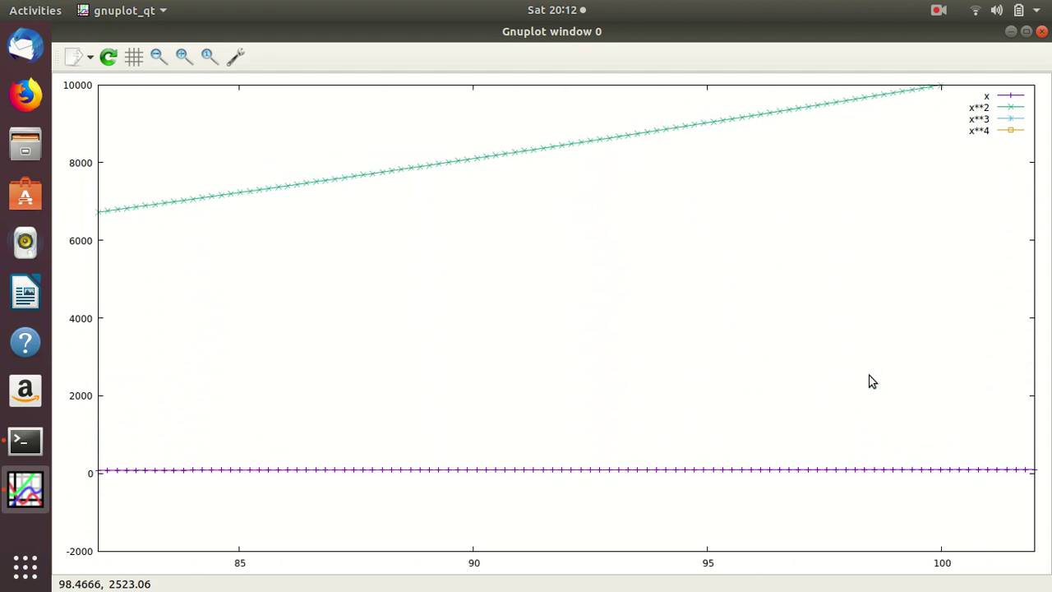
pyautogui.hscroll(-1, 872, 381)
pyautogui.hscroll(3, 870, 380)
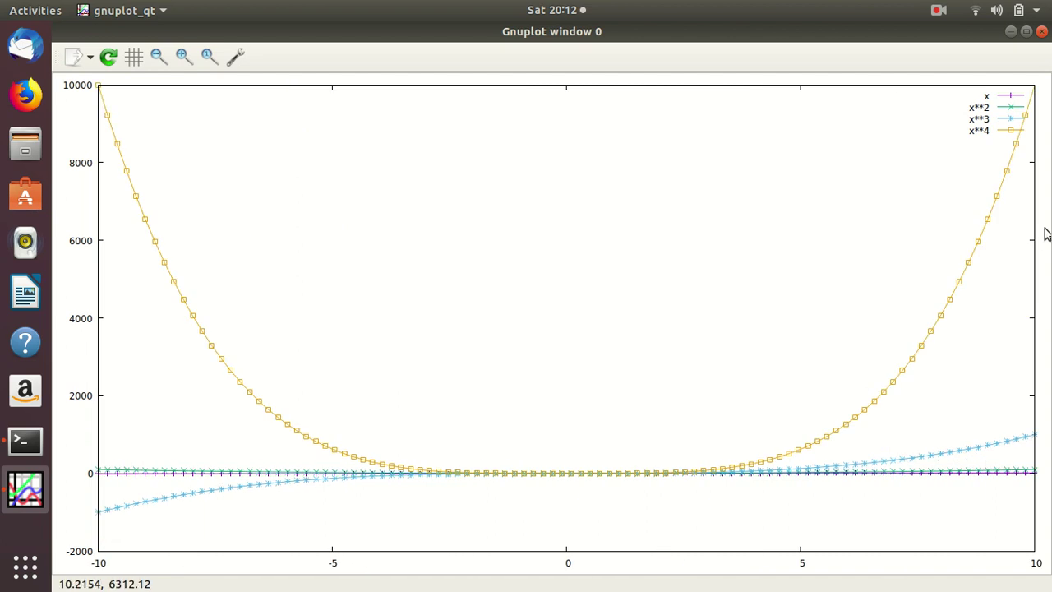
# Hide the x**4 curve, examine the remaining curves over positive and negative x values, and close the plot window.
pyautogui.click(1016, 134)
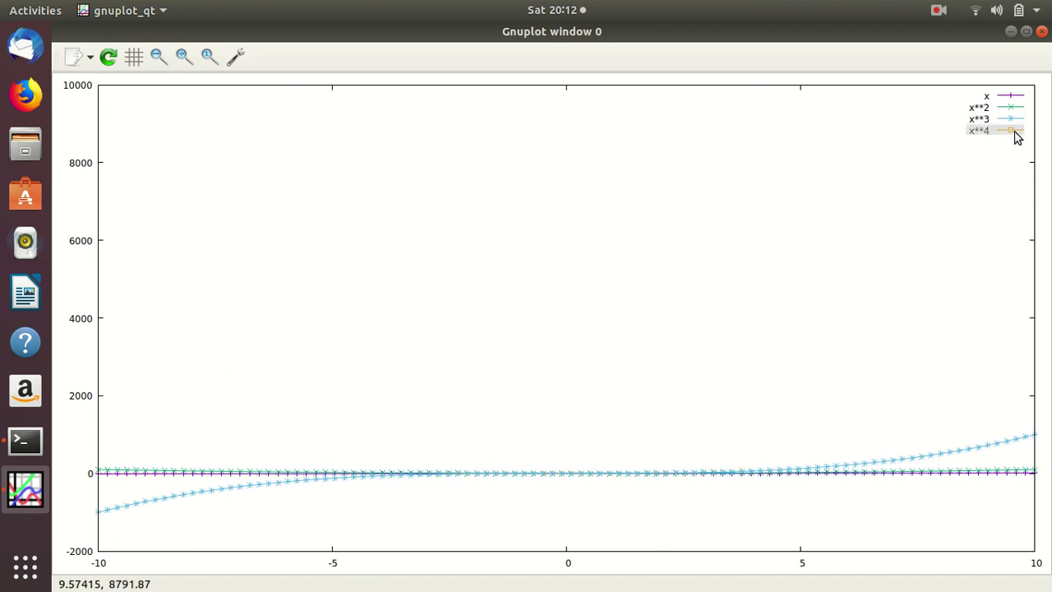
pyautogui.hscroll(10, 1016, 134)
pyautogui.hscroll(10, 1016, 138)
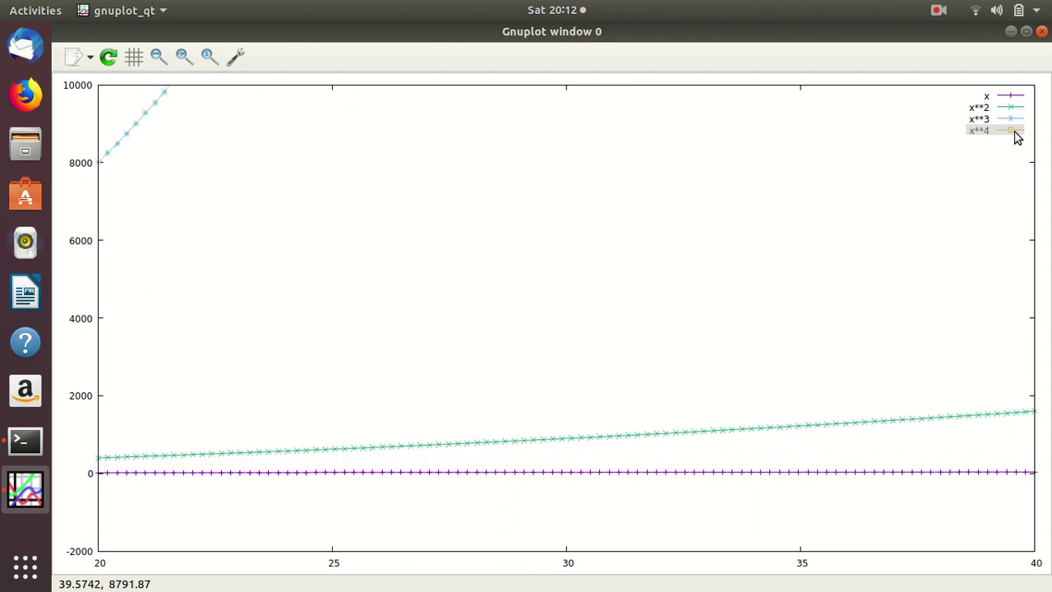
pyautogui.hscroll(2, 1016, 138)
pyautogui.hscroll(-8, 1016, 137)
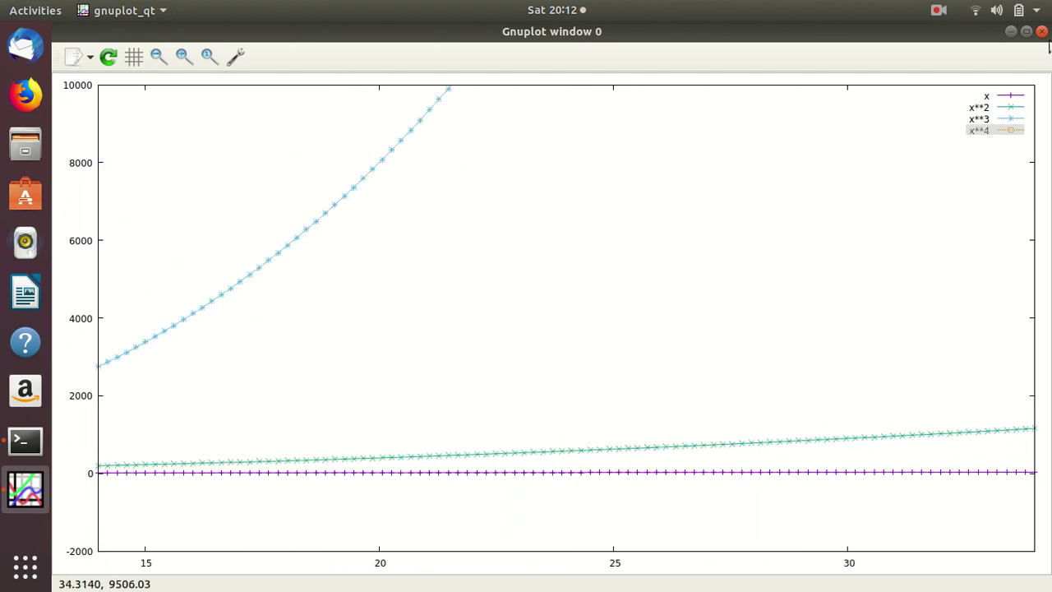
pyautogui.hscroll(-10, 1024, 72)
pyautogui.hscroll(-11, 1024, 72)
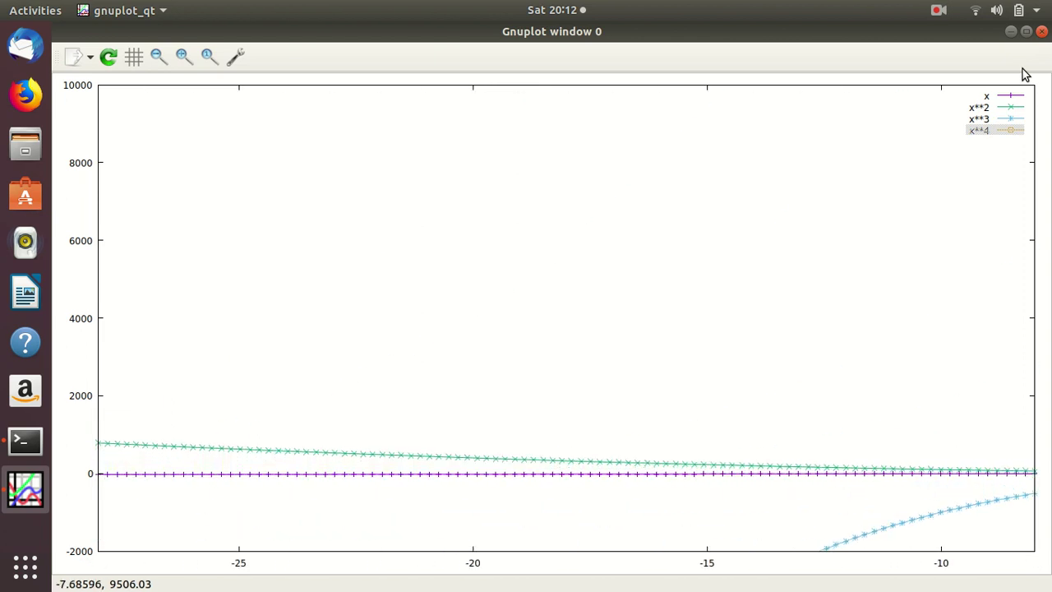
pyautogui.hscroll(-1, 1024, 72)
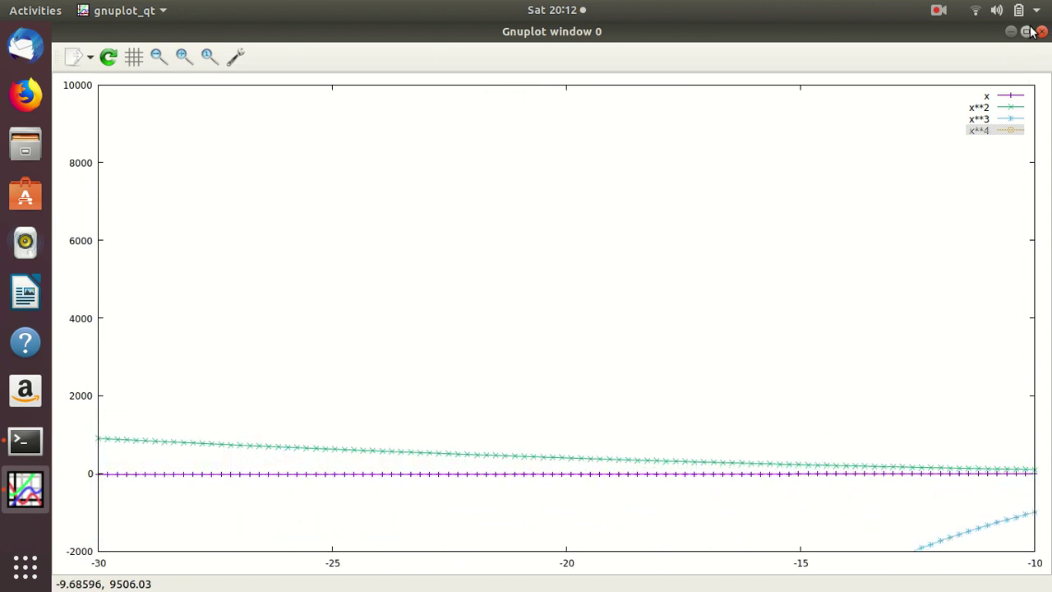
pyautogui.click(1028, 31)
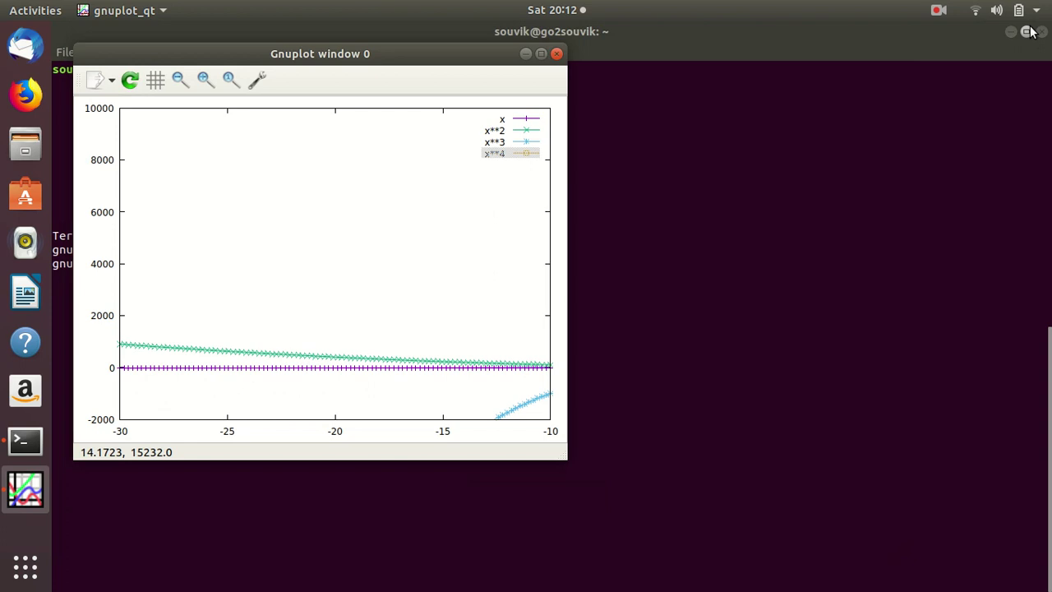
pyautogui.click(557, 53)
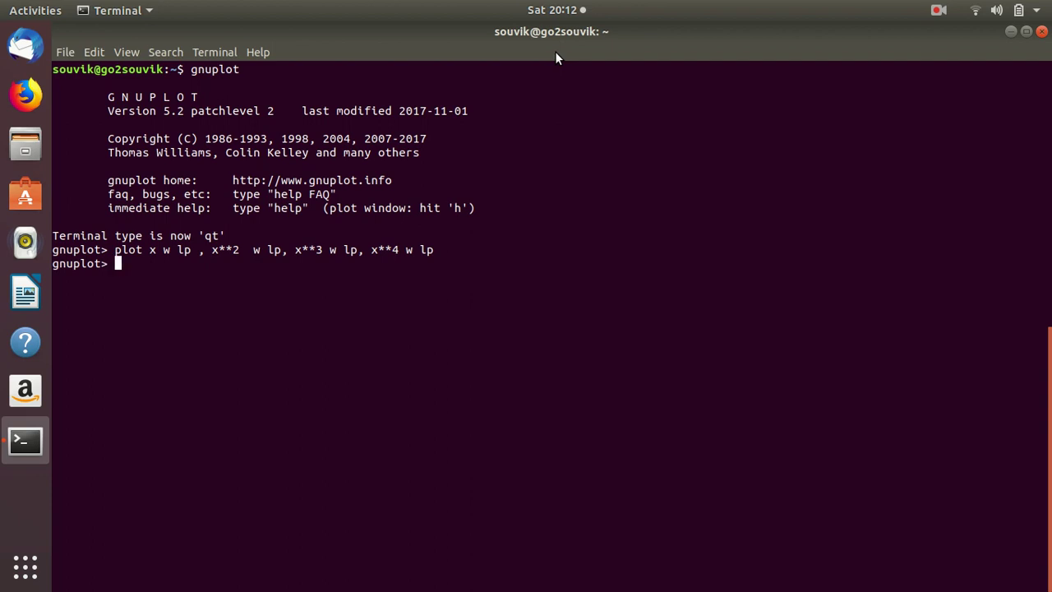
# Plot x**2 with lines of width 3 and x**3 with lines of width 2, using "w l lw 3" and "w l lw 2".
pyautogui.write('plot x**2 w l ')
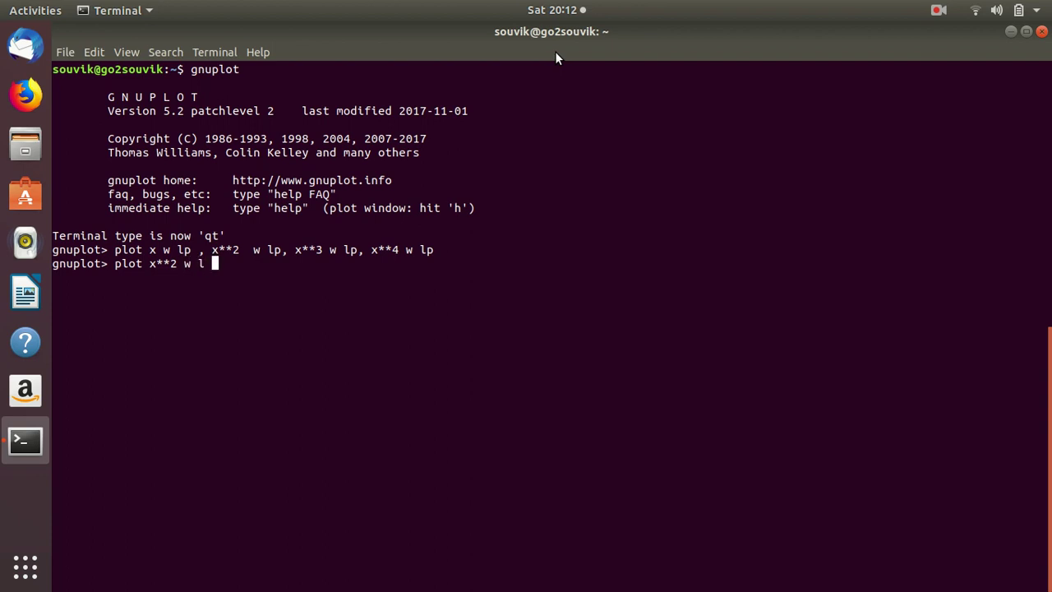
pyautogui.write('lw')
pyautogui.write(' 3')
pyautogui.write(', p')
pyautogui.write('l')
pyautogui.press('BackSpace')
pyautogui.press('BackSpace')
pyautogui.write('x**3 w l lw 2')
pyautogui.press('Return')
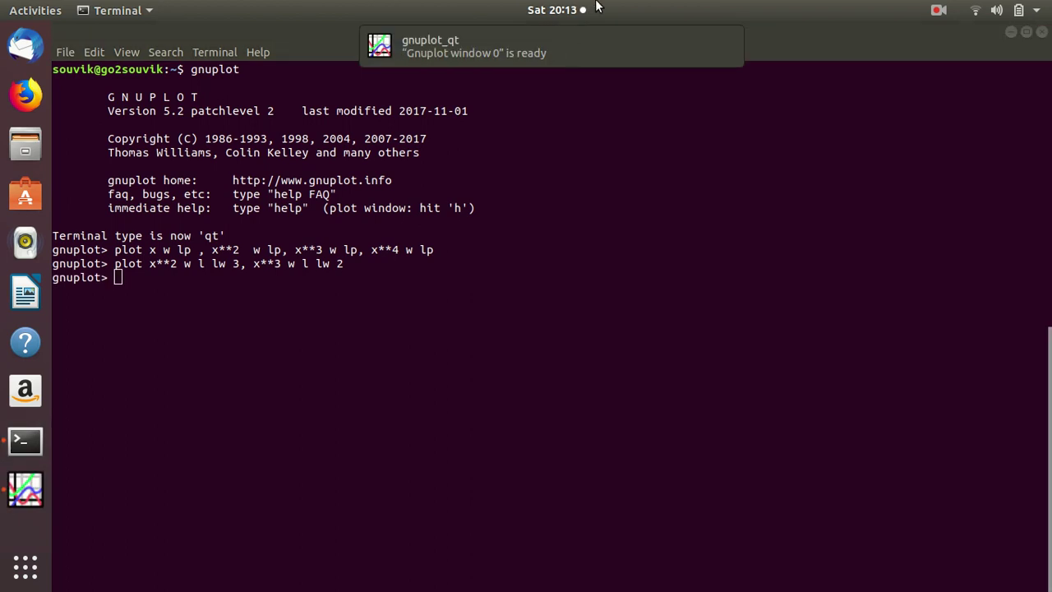
# Maximize the new plot, examine the x**2 and x**3 curves over negative and positive x values, and close the plot window.
pyautogui.click(562, 61)
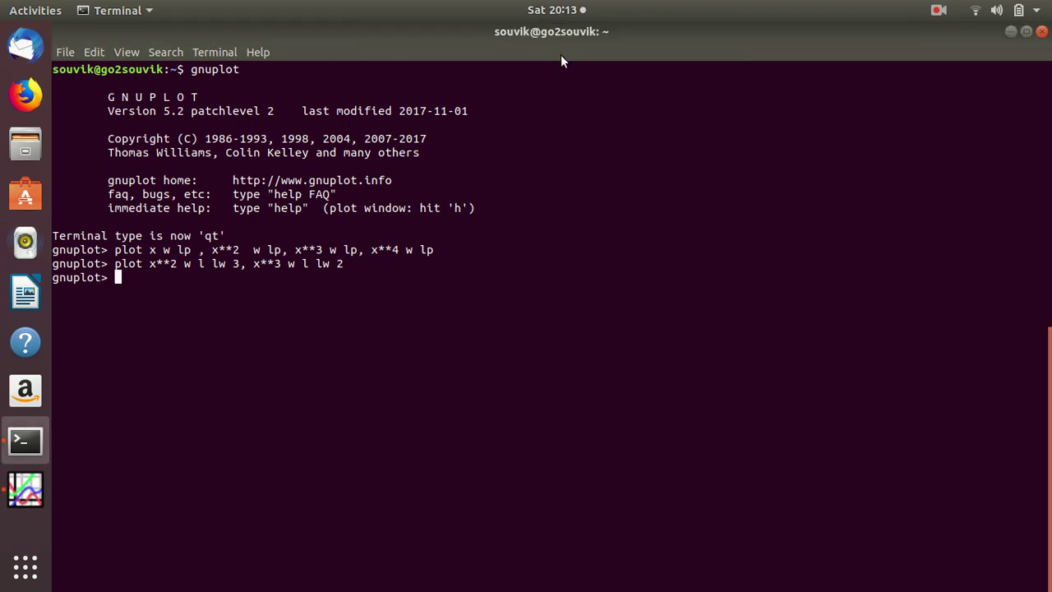
pyautogui.click(41, 500)
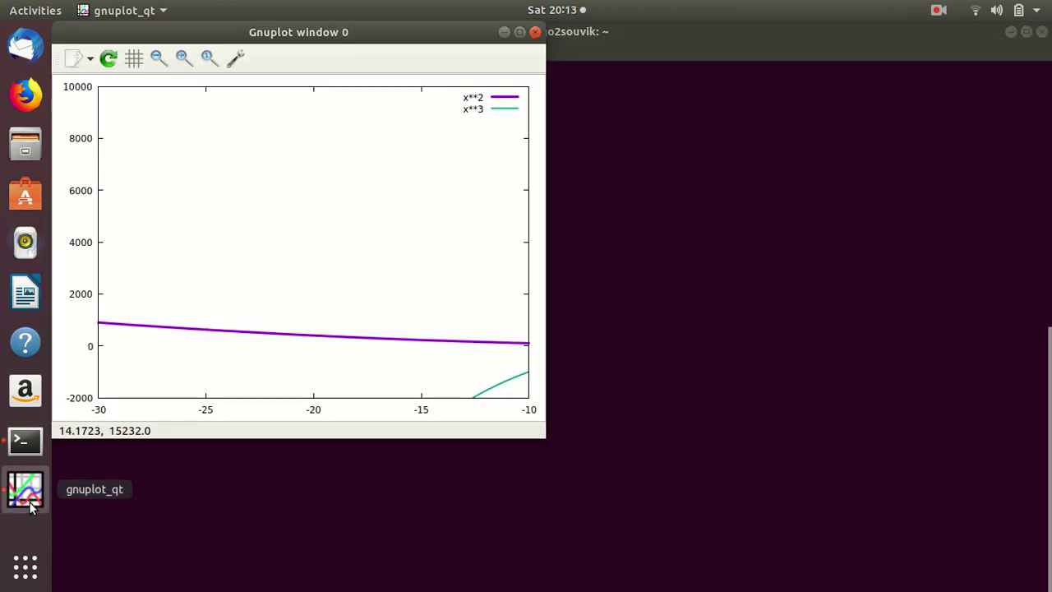
pyautogui.click(519, 32)
pyautogui.press('Down')
pyautogui.press('Down')
pyautogui.press('Down')
pyautogui.press('Down')
pyautogui.press('Down')
pyautogui.press('Down')
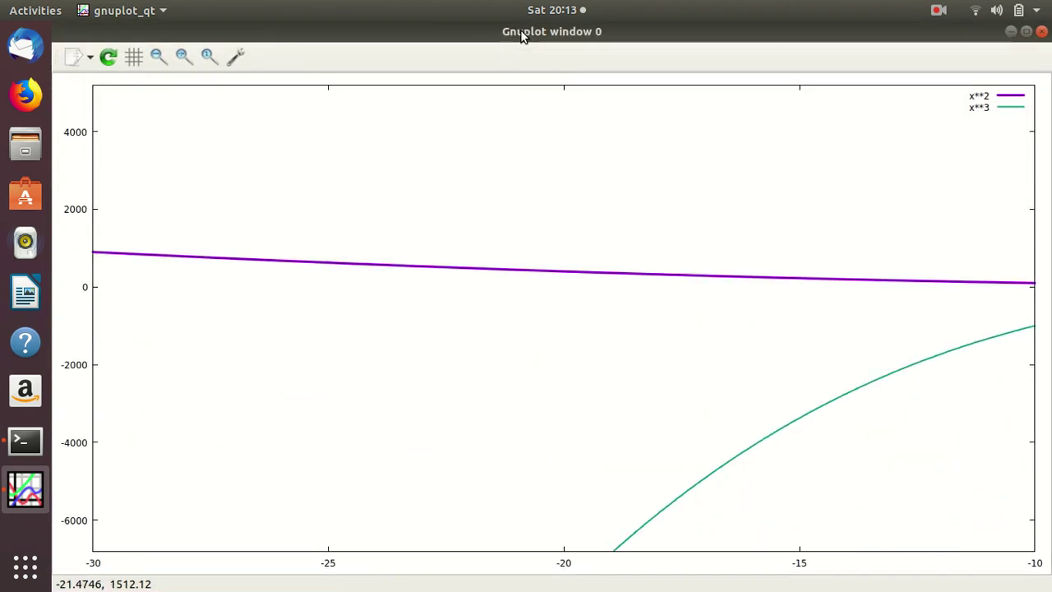
pyautogui.press('Right')
pyautogui.press('Right')
pyautogui.press('Right')
pyautogui.press('Right')
pyautogui.press('Right')
pyautogui.press('Right')
pyautogui.press('Right')
pyautogui.press('Right')
pyautogui.press('Right')
pyautogui.press('Right')
pyautogui.press('Right')
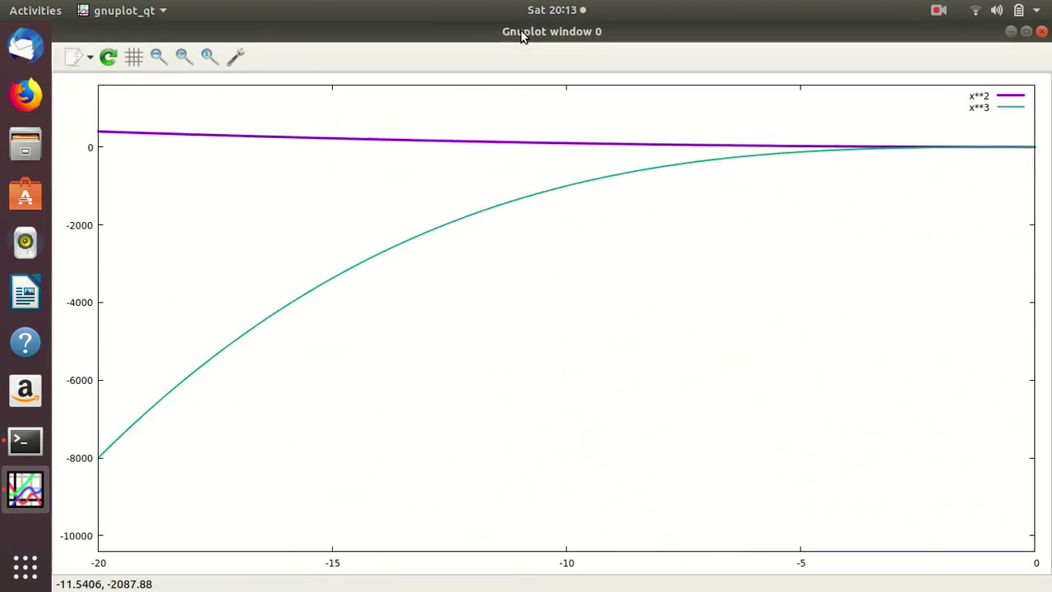
pyautogui.press('Up')
pyautogui.press('Up')
pyautogui.press('Up')
pyautogui.press('Up')
pyautogui.press('Up')
pyautogui.press('Right')
pyautogui.press('Right')
pyautogui.press('Right')
pyautogui.press('Right')
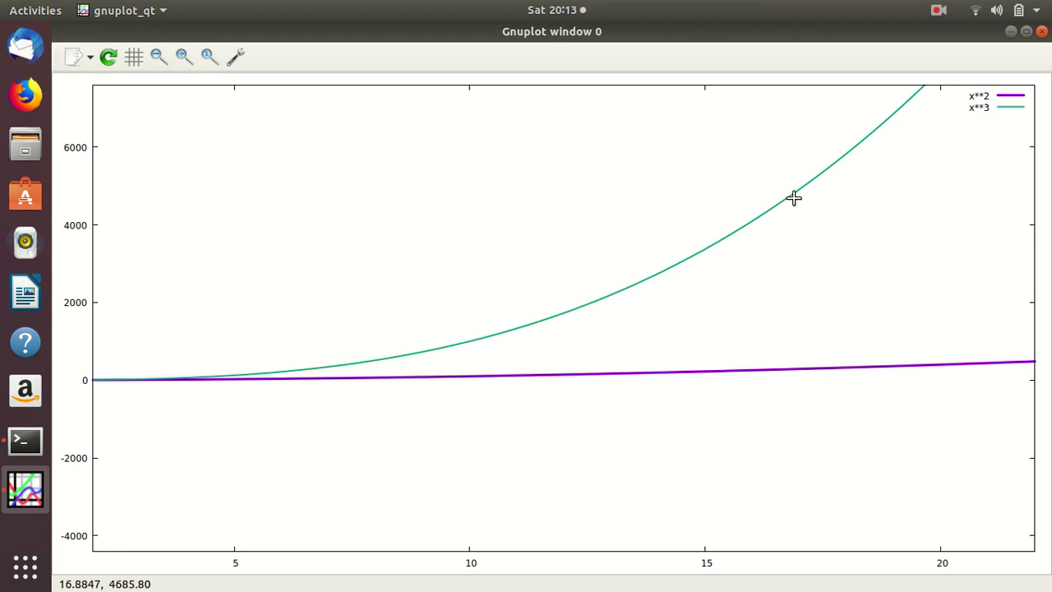
pyautogui.click(1043, 33)
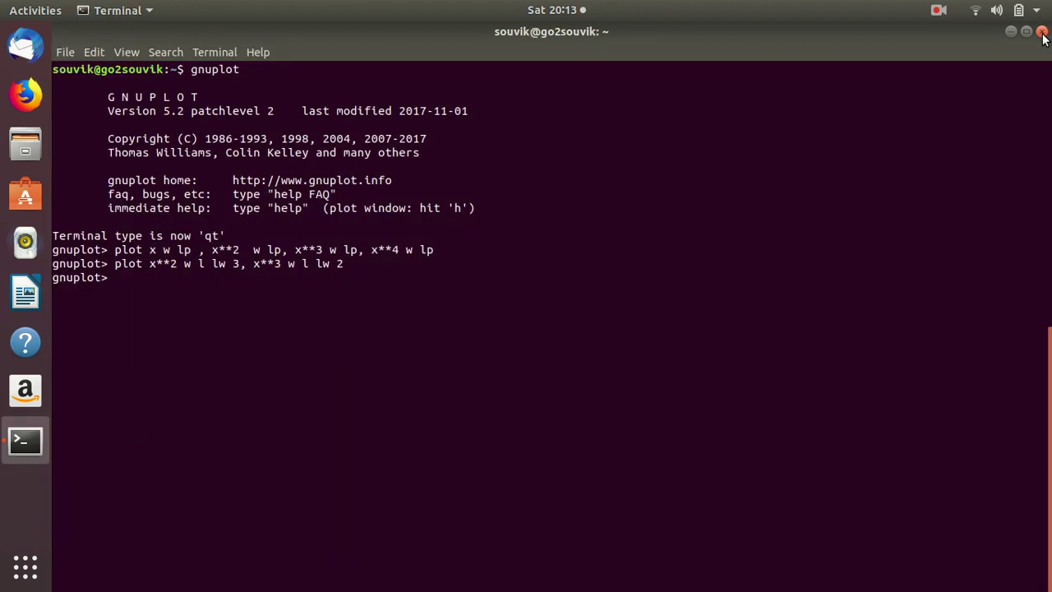
# Recall the last plot command and change the x**2 style to "w p pt 3".
pyautogui.press('Up')
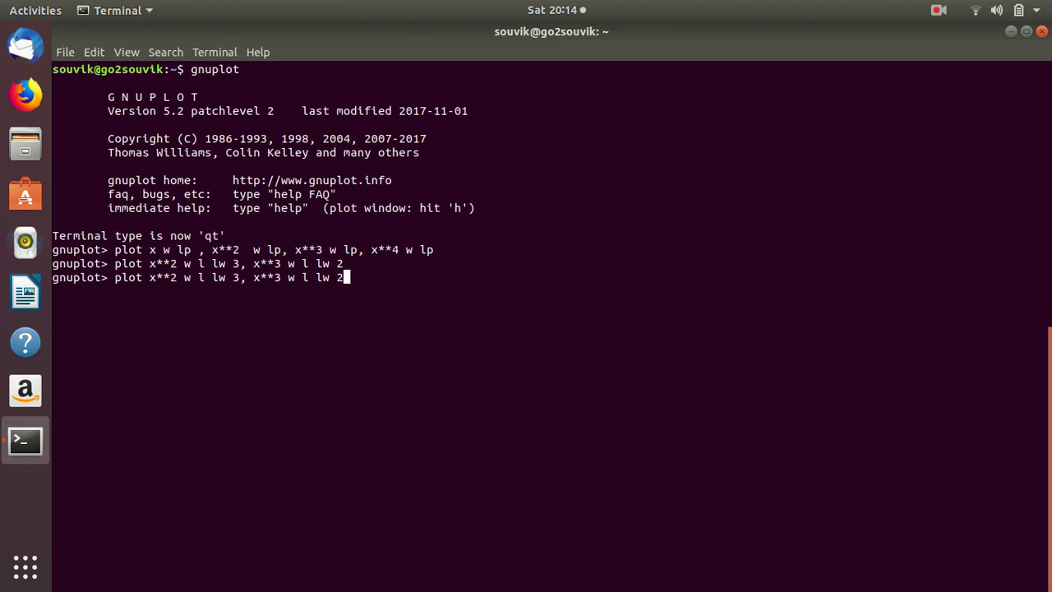
pyautogui.press('Left')
pyautogui.press('Left')
pyautogui.press('Left')
pyautogui.press('Left')
pyautogui.press('Left')
pyautogui.press('Left')
pyautogui.press('Left')
pyautogui.press('Left')
pyautogui.press('Left')
pyautogui.press('Left')
pyautogui.press('Left')
pyautogui.press('Left')
pyautogui.press('Left')
pyautogui.press('Left')
pyautogui.press('Left')
pyautogui.press('Left')
pyautogui.press('Left')
pyautogui.press('Left')
pyautogui.press('Left')
pyautogui.press('BackSpace')
pyautogui.write('p')
pyautogui.press('Right')
pyautogui.press('Right')
pyautogui.press('Right')
pyautogui.press('Right')
pyautogui.press('BackSpace')
pyautogui.press('BackSpace')
pyautogui.write('pt')
# Replace the x**3 line width option with point type "pt 2", keeping "w l", and run the plot command.
pyautogui.press('Right')
pyautogui.press('Right')
pyautogui.press('Right')
pyautogui.press('Right')
pyautogui.press('Right')
pyautogui.press('Right')
pyautogui.press('Right')
pyautogui.press('Right')
pyautogui.press('Right')
pyautogui.press('Right')
pyautogui.press('Right')
pyautogui.press('Right')
pyautogui.press('Right')
pyautogui.press('Right')
pyautogui.press('Right')
pyautogui.press('Left')
pyautogui.press('BackSpace')
pyautogui.press('BackSpace')
pyautogui.write('pt')
pyautogui.press('Right')
pyautogui.press('Right')
pyautogui.press('BackSpace')
pyautogui.write('2')
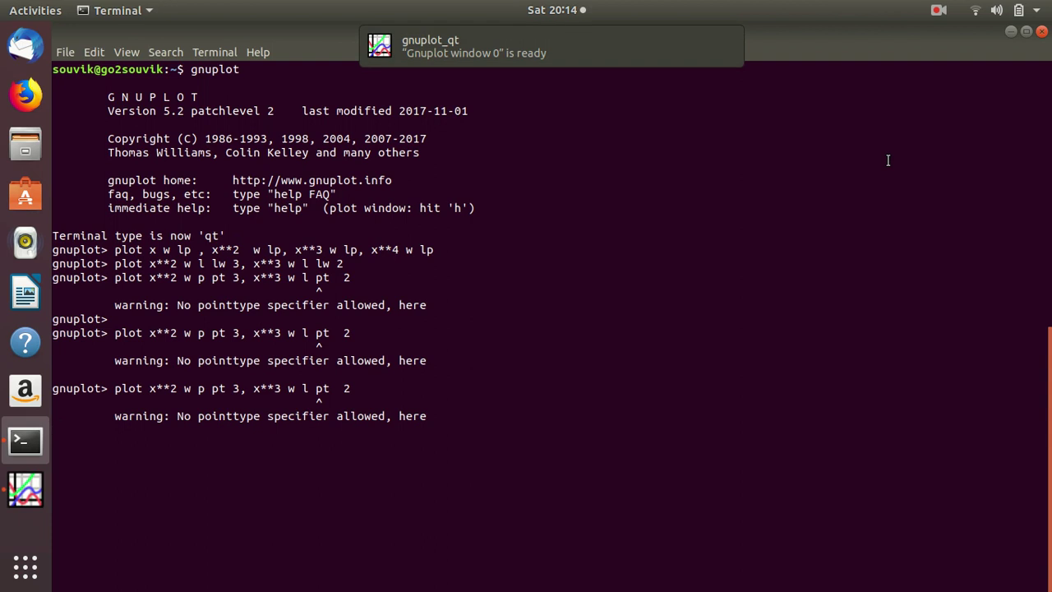
# Bring up the plot window and examine the x**2 and x**3 curves toward larger x values.
pyautogui.click(544, 56)
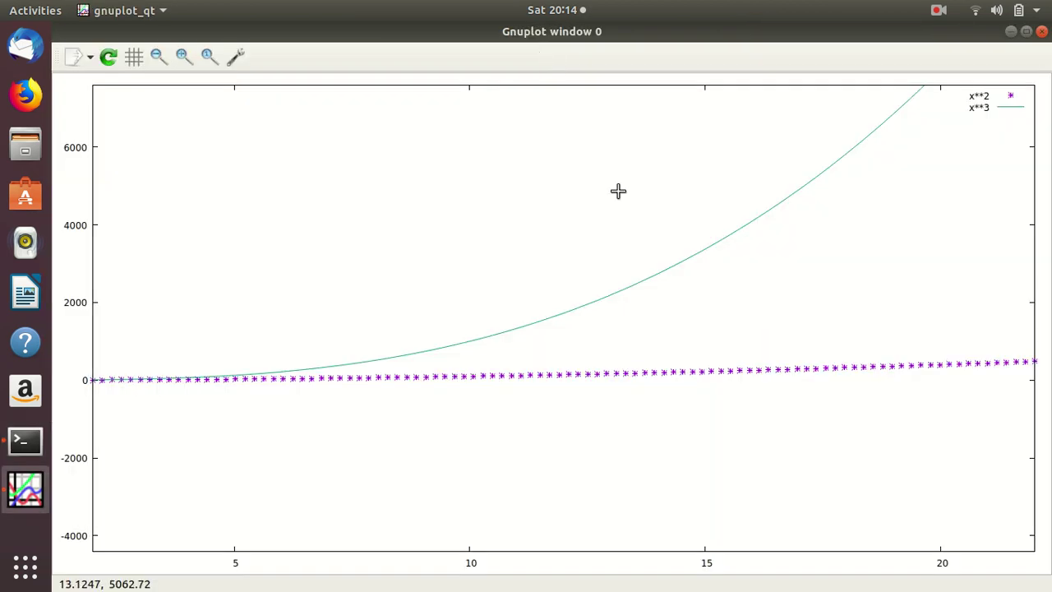
pyautogui.press('Right')
pyautogui.press('Right')
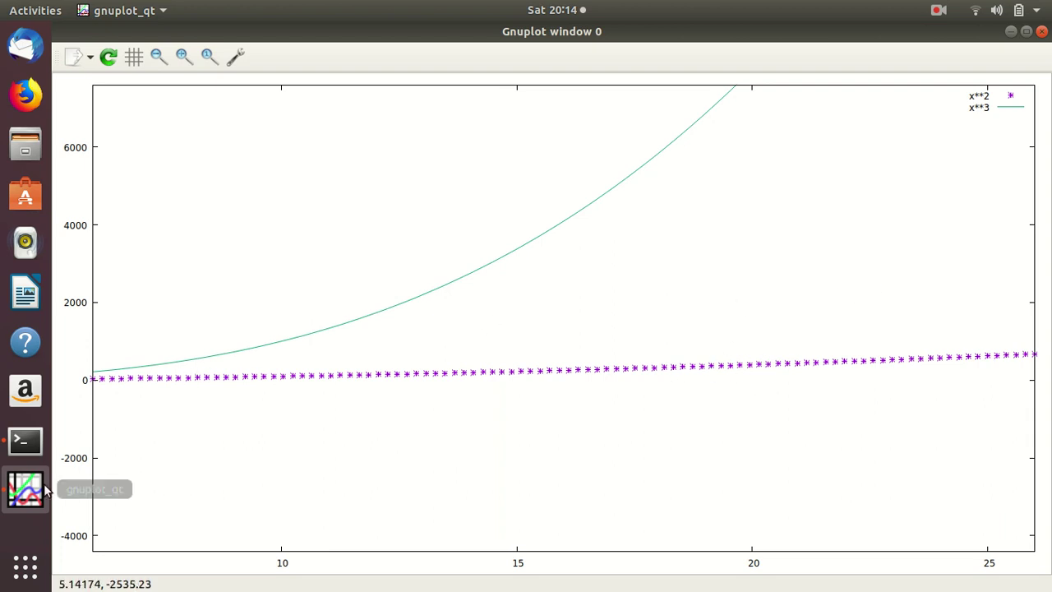
# Return to the terminal, change the x**3 style from lines to points ("w p pt 2") in the recalled command, and replot.
pyautogui.click(27, 439)
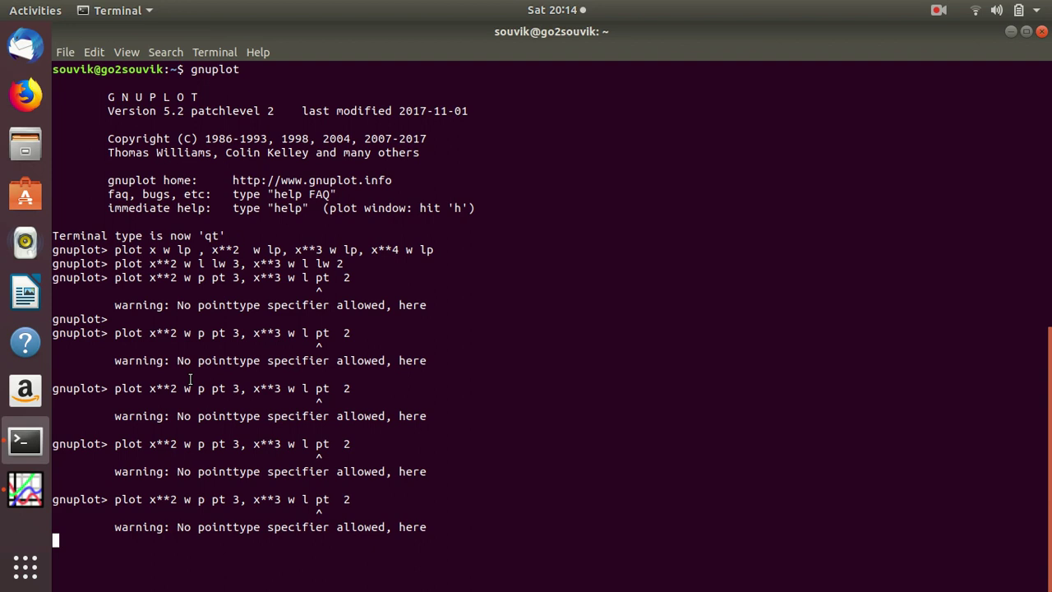
pyautogui.press('Up')
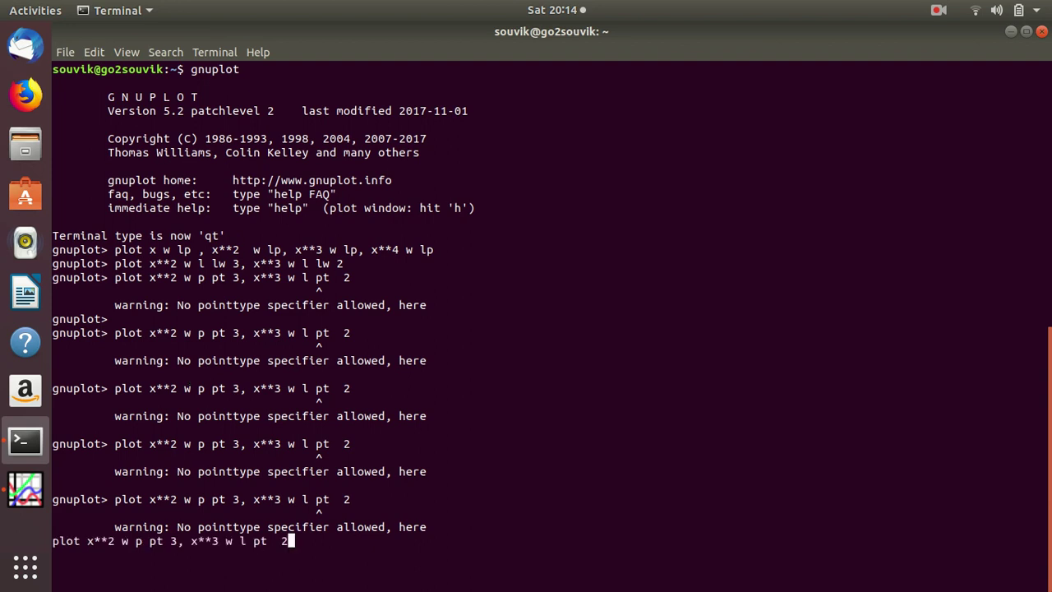
pyautogui.hotkey('ctrl', 'c')
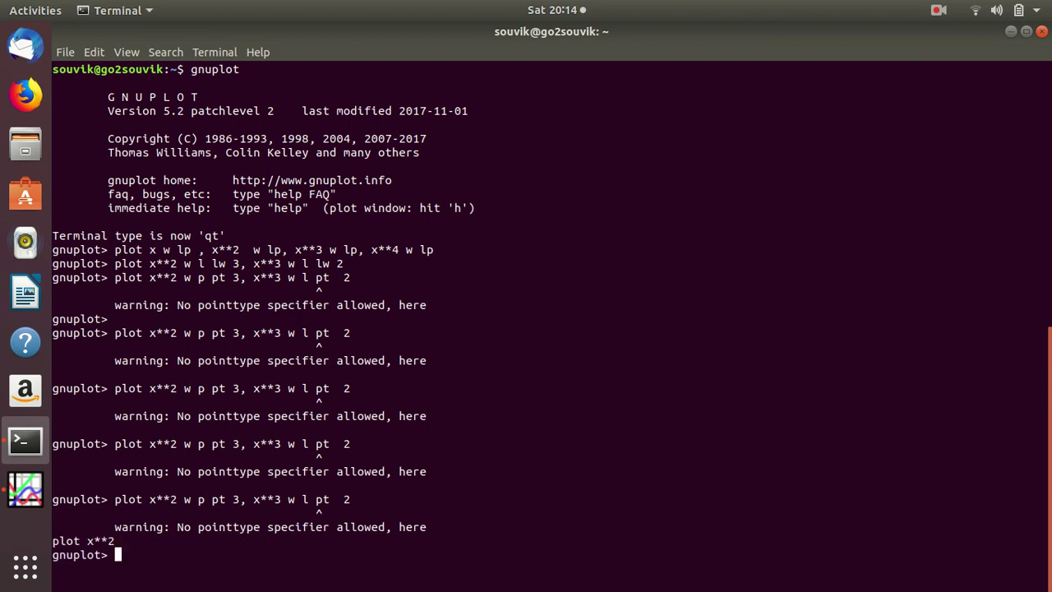
pyautogui.press('Up')
pyautogui.press('Left')
pyautogui.press('Left')
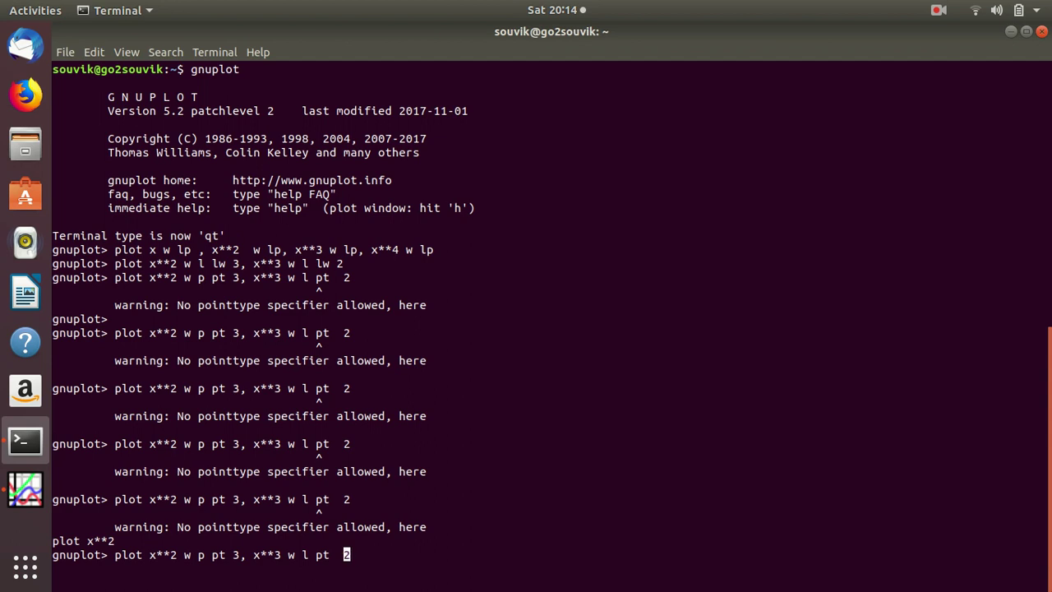
pyautogui.press('Left')
pyautogui.press('Left')
pyautogui.press('Left')
pyautogui.press('Left')
pyautogui.press('BackSpace')
pyautogui.write('p')
pyautogui.press('Return')
pyautogui.click(430, 42)
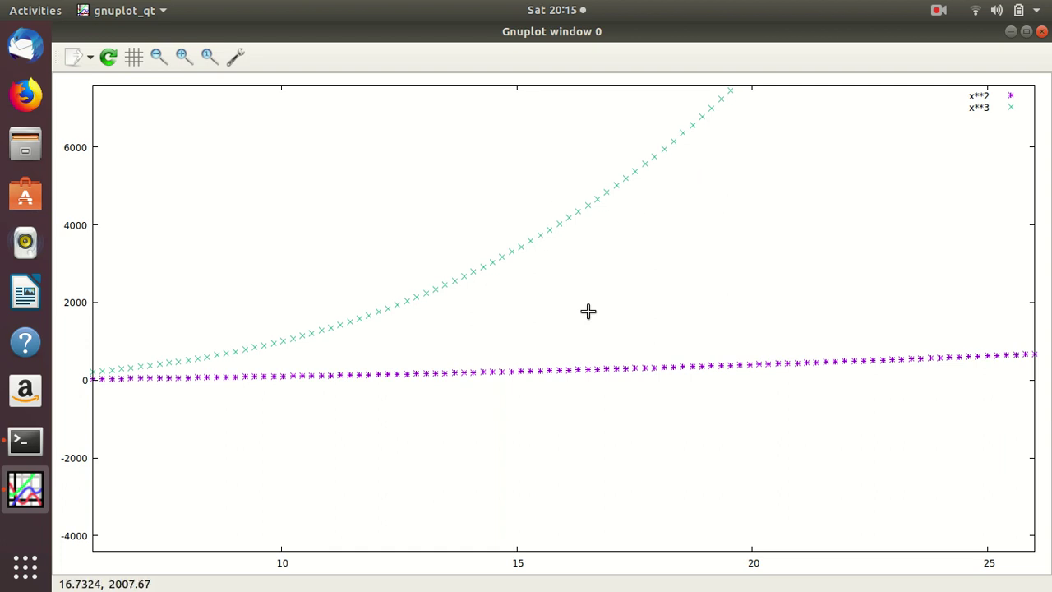
# Examine the x**2 and x**3 point curves along the x axis, and minimize the plot window.
pyautogui.hscroll(-2, 557, 336)
pyautogui.hscroll(-3, 557, 336)
pyautogui.hscroll(5, 556, 336)
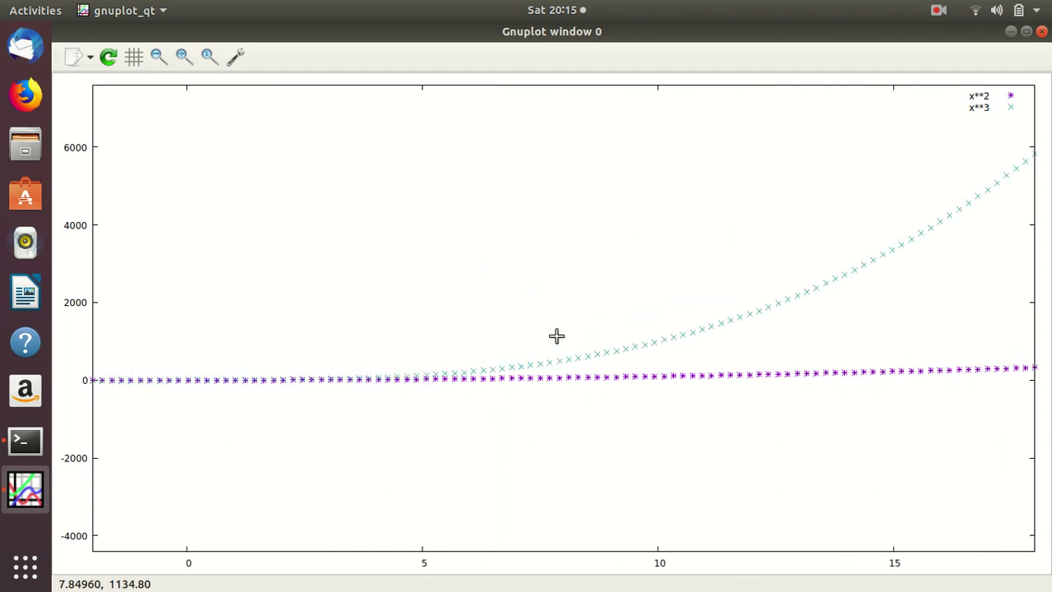
pyautogui.hscroll(1, 557, 336)
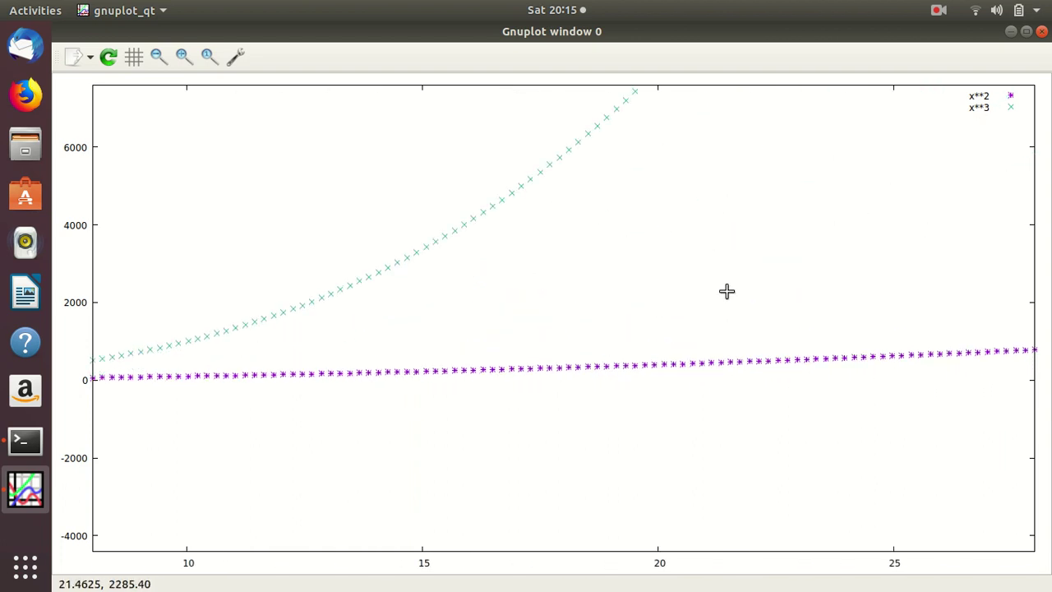
pyautogui.click(1011, 32)
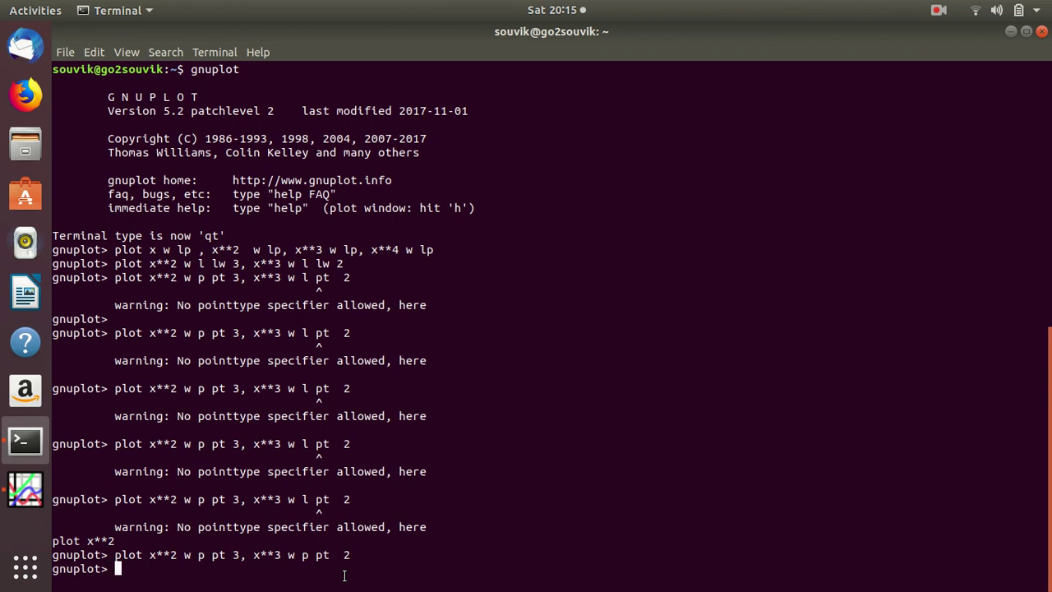
# Quit gnuplot, clear the terminal, and start a fresh gnuplot session.
pyautogui.write('q')
pyautogui.press('Return')
pyautogui.write('clear')
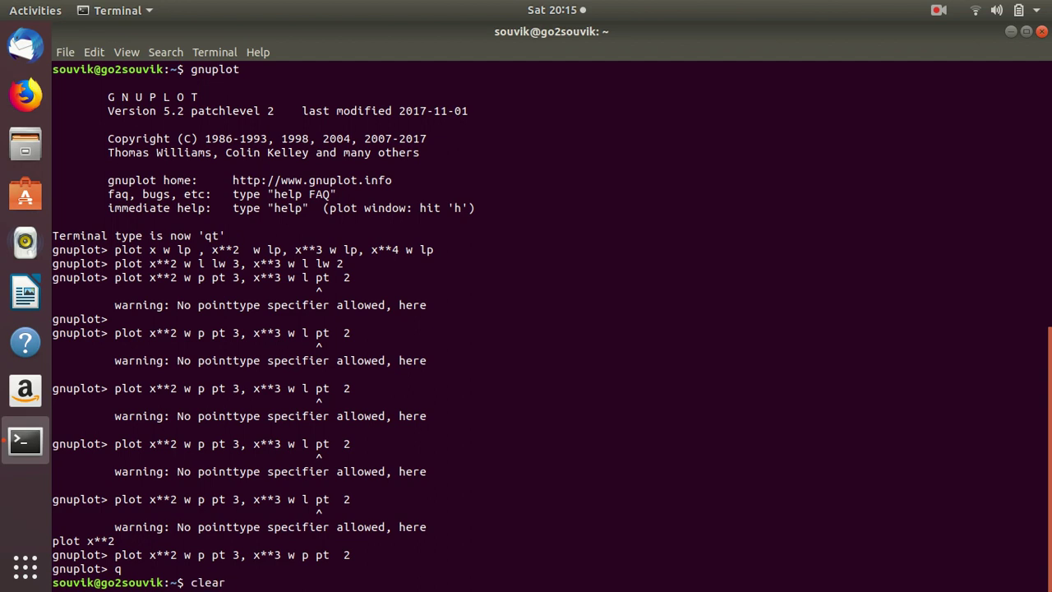
pyautogui.press('Return')
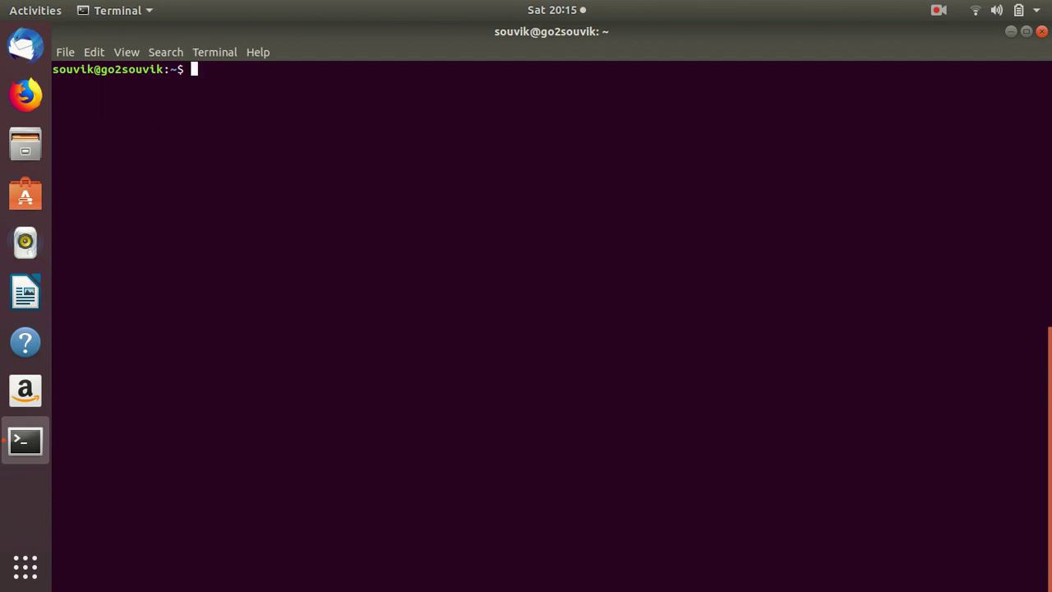
pyautogui.write('gnuplot')
pyautogui.press('Return')
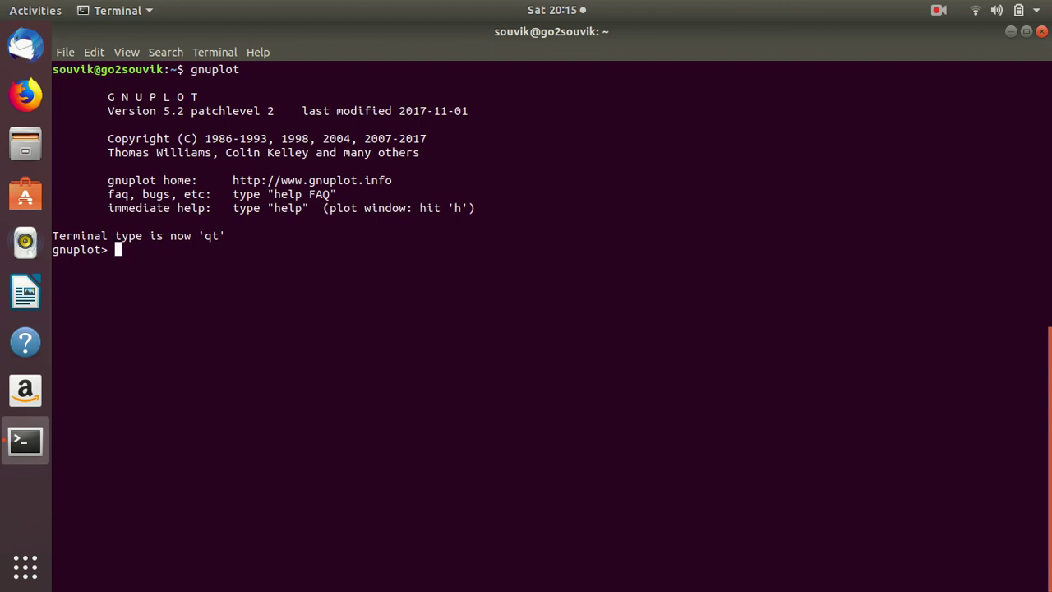
# Recall the previous plot command and change the x**2 style to lines with line color 3 ("w l lc 3").
pyautogui.write('pl')
pyautogui.press('BackSpace')
pyautogui.press('BackSpace')
pyautogui.press('Up')
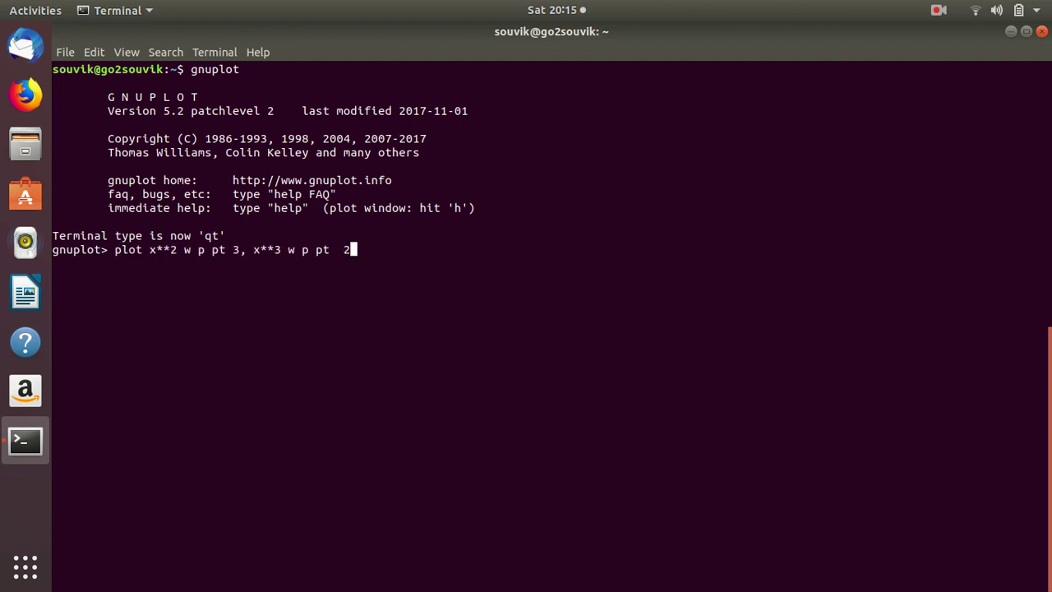
pyautogui.press('Left')
pyautogui.press('Left')
pyautogui.press('Left')
pyautogui.press('Left')
pyautogui.press('Left')
pyautogui.press('Left')
pyautogui.press('Left')
pyautogui.press('Left')
pyautogui.press('Left')
pyautogui.press('Left')
pyautogui.press('Left')
pyautogui.press('Left')
pyautogui.press('Left')
pyautogui.press('Left')
pyautogui.press('Left')
pyautogui.press('Left')
pyautogui.press('Left')
pyautogui.press('Left')
pyautogui.press('Left')
pyautogui.press('Right')
pyautogui.press('Left')
pyautogui.press('Left')
pyautogui.press('Left')
pyautogui.press('Left')
pyautogui.press('Left')
pyautogui.press('Left')
pyautogui.press('Left')
pyautogui.press('Right')
pyautogui.press('Right')
pyautogui.press('Delete')
pyautogui.write('l')
pyautogui.press('Right')
pyautogui.press('Right')
pyautogui.press('Delete')
pyautogui.press('BackSpace')
pyautogui.write('lc')
# Change the x**3 style to "w l lc 4", run the command, view the plot maximized, and close it.
pyautogui.press('Right')
pyautogui.press('Right')
pyautogui.press('Right')
pyautogui.press('Right')
pyautogui.press('Right')
pyautogui.press('Right')
pyautogui.press('Right')
pyautogui.press('Right')
pyautogui.press('Right')
pyautogui.press('Right')
pyautogui.press('Right')
pyautogui.press('Right')
pyautogui.press('BackSpace')
pyautogui.press('BackSpace')
pyautogui.write('l')
pyautogui.press('Right')
pyautogui.press('Right')
pyautogui.press('BackSpace')
pyautogui.press('BackSpace')
pyautogui.write('lc')
pyautogui.press('Right')
pyautogui.press('Right')
pyautogui.press('Right')
pyautogui.press('BackSpace')
pyautogui.write('4')
pyautogui.press('Return')
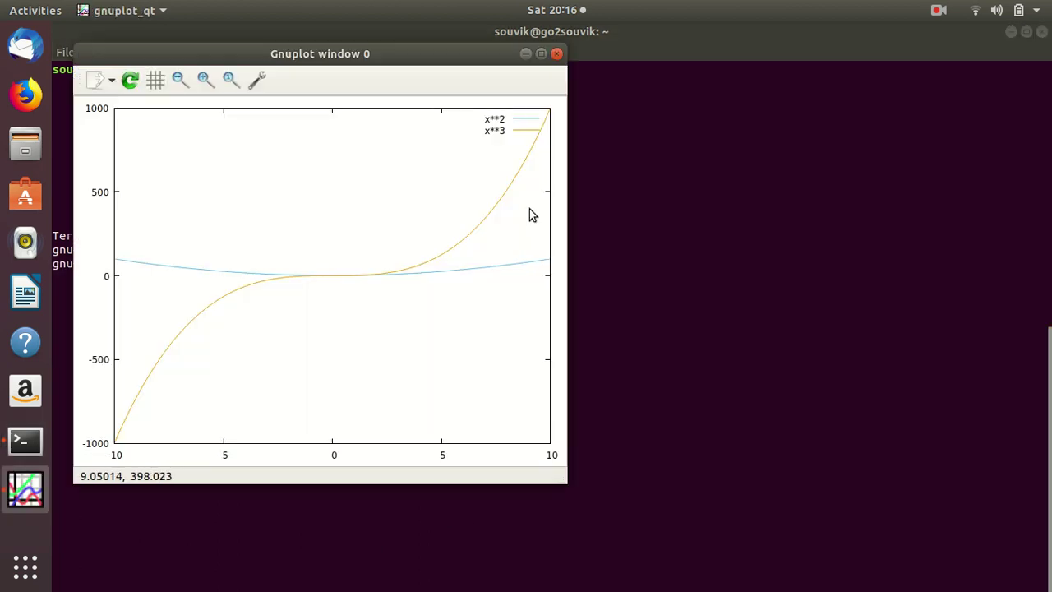
pyautogui.click(541, 54)
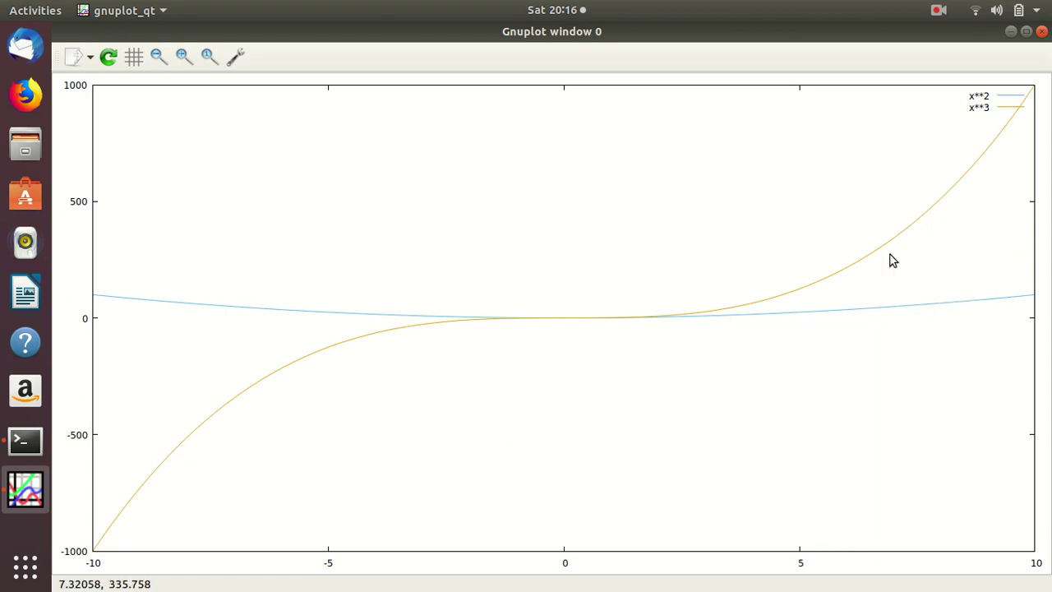
pyautogui.click(1043, 31)
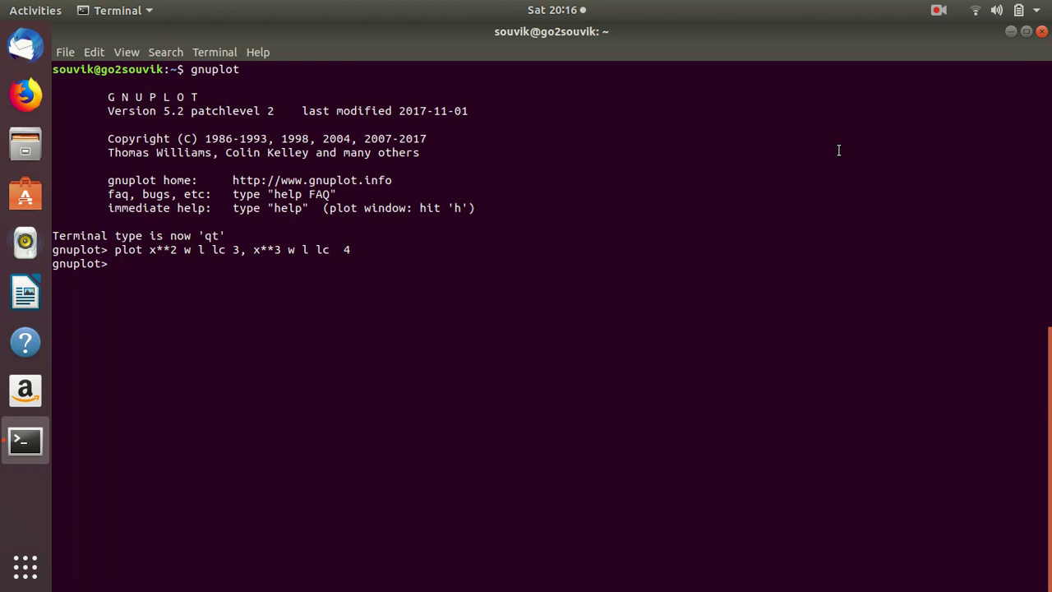
# Plot x**3 as a line with dash type 5 ("w l dt 5") and bring up the plot window.
pyautogui.write('plot x**3 w l dt')
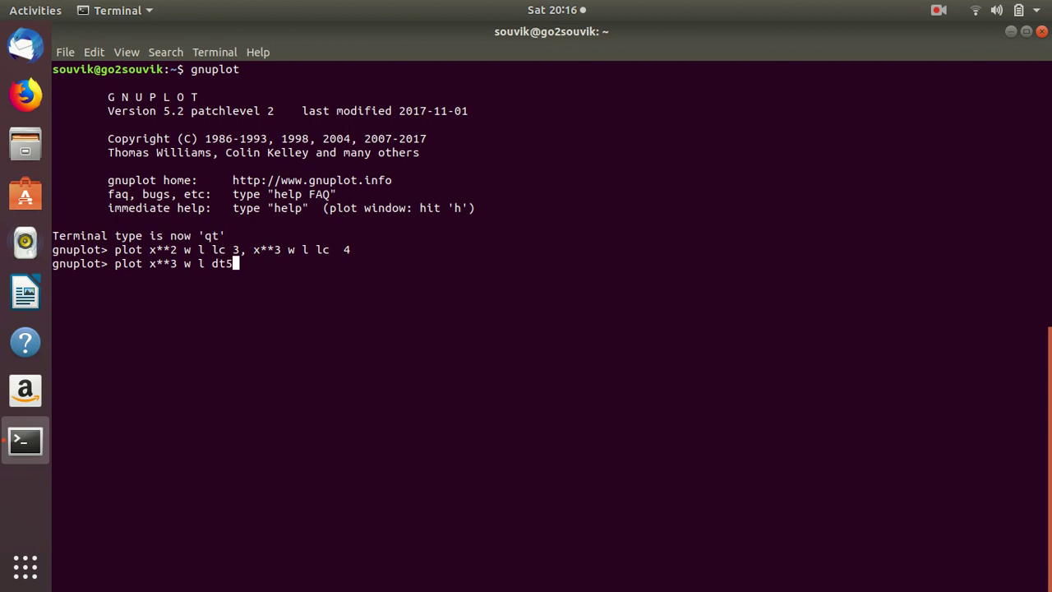
pyautogui.write('5')
pyautogui.press('Return')
pyautogui.click(588, 64)
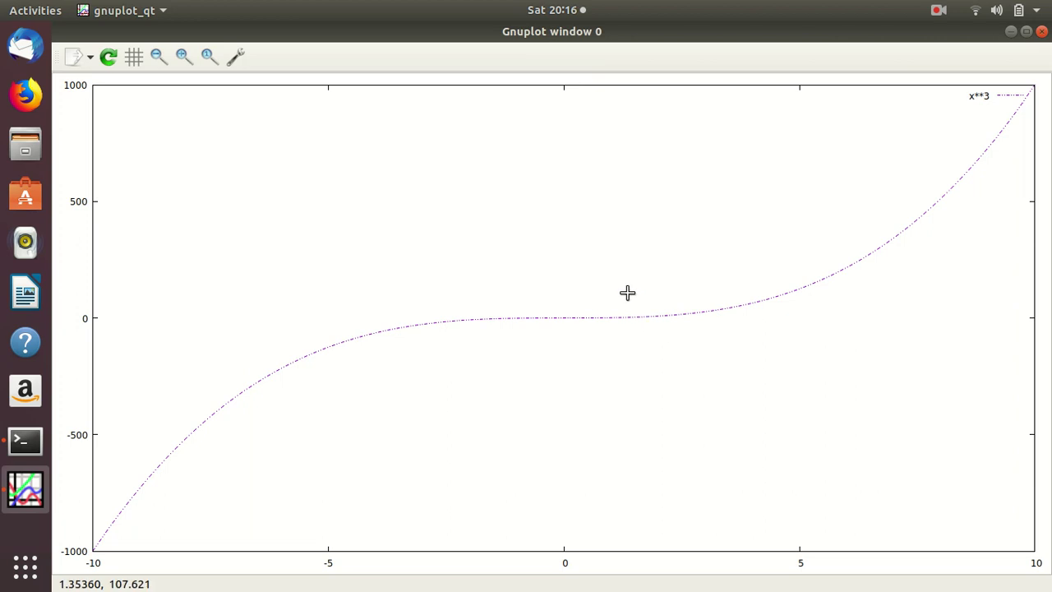
# Zoom into the x**3 curve between x values of about 0.8 and 4.1, and further between about 2.94 and 3.43.
pyautogui.doubleClick(488, 274)
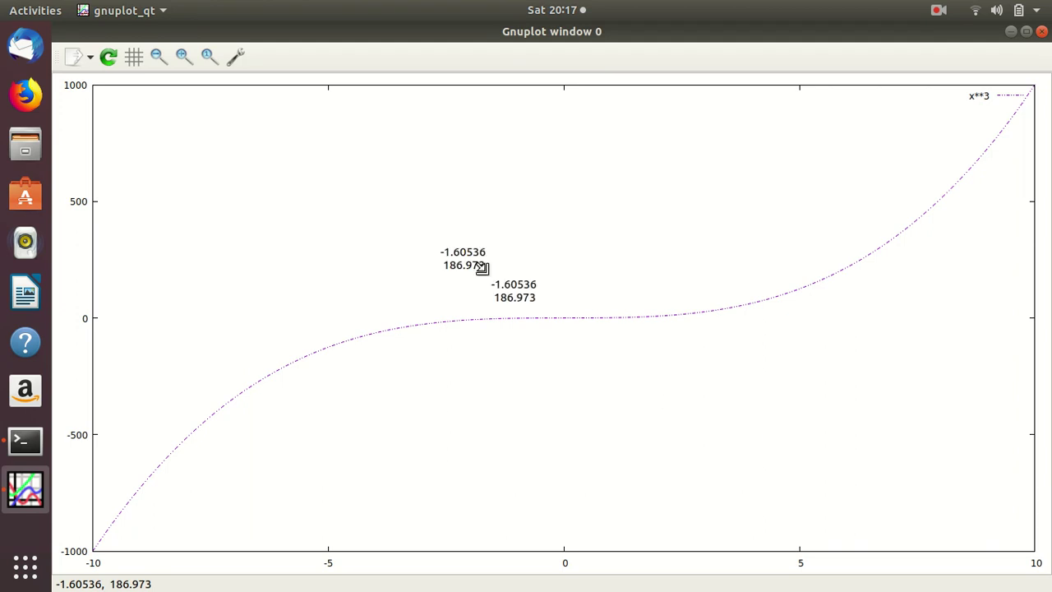
pyautogui.doubleClick(573, 297)
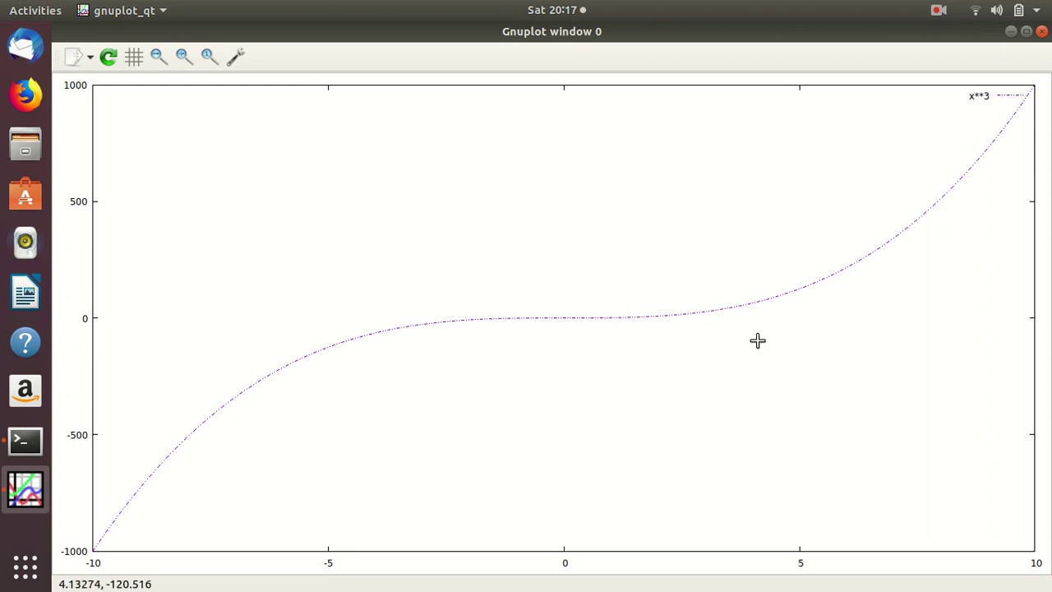
pyautogui.rightClick(756, 308)
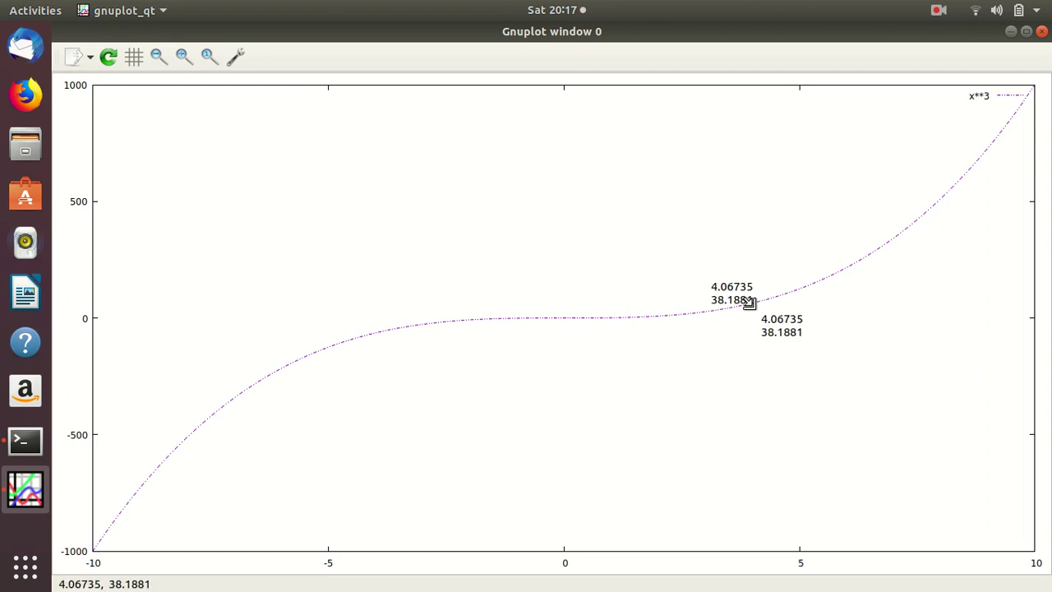
pyautogui.rightClick(588, 217)
pyautogui.scroll(-6, 810, 315)
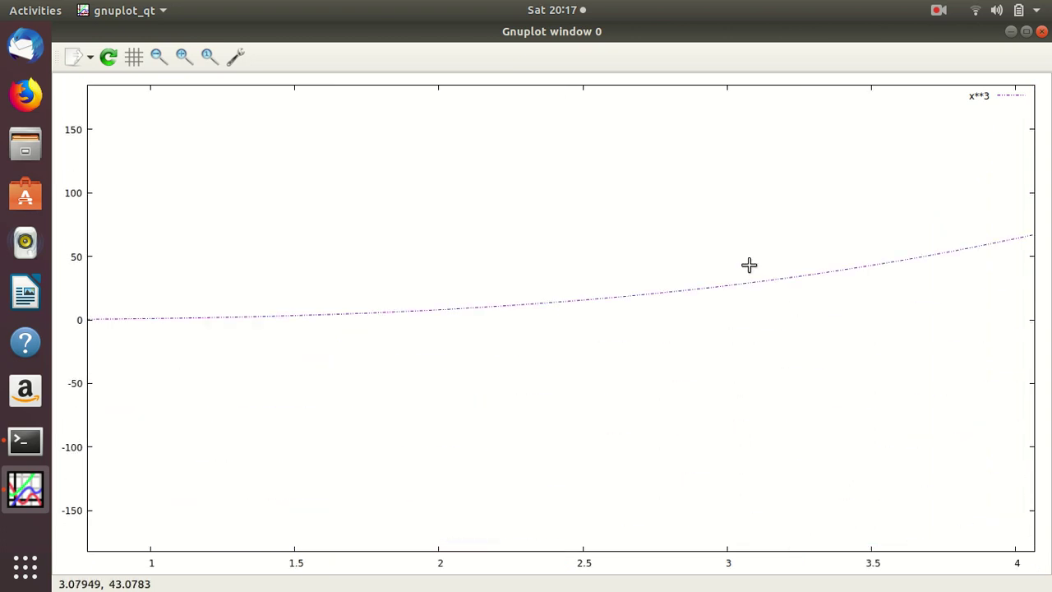
pyautogui.rightClick(709, 248)
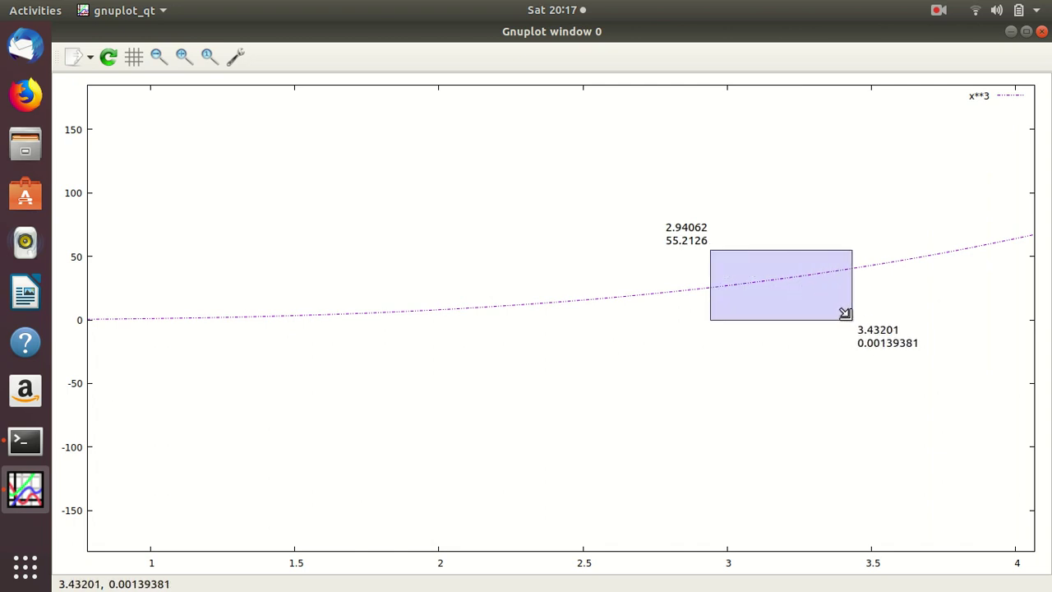
pyautogui.rightClick(849, 310)
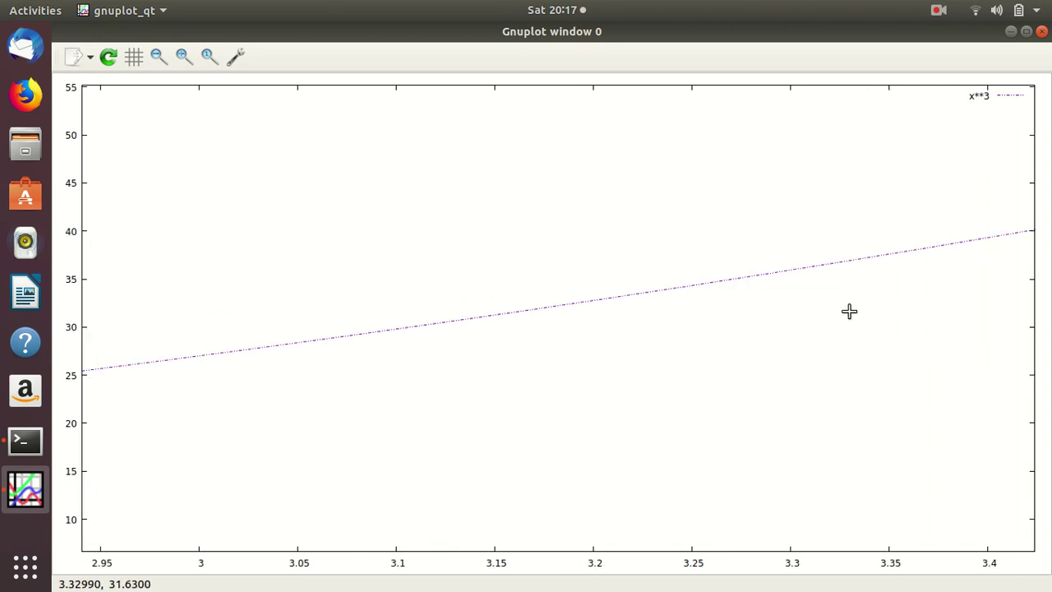
# Pan the zoomed plot toward larger x and y values, restore the full view, and close the plot window.
pyautogui.hscroll(1, 577, 291)
pyautogui.hscroll(5, 576, 291)
pyautogui.scroll(3, 576, 291)
pyautogui.hscroll(-2, 576, 291)
pyautogui.scroll(2, 576, 291)
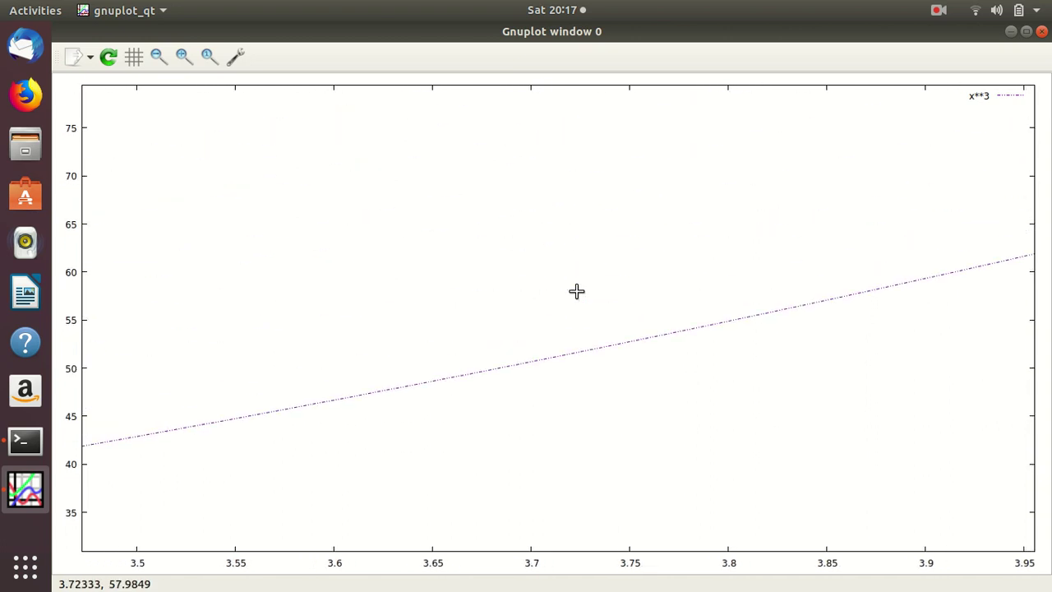
pyautogui.hscroll(1, 576, 291)
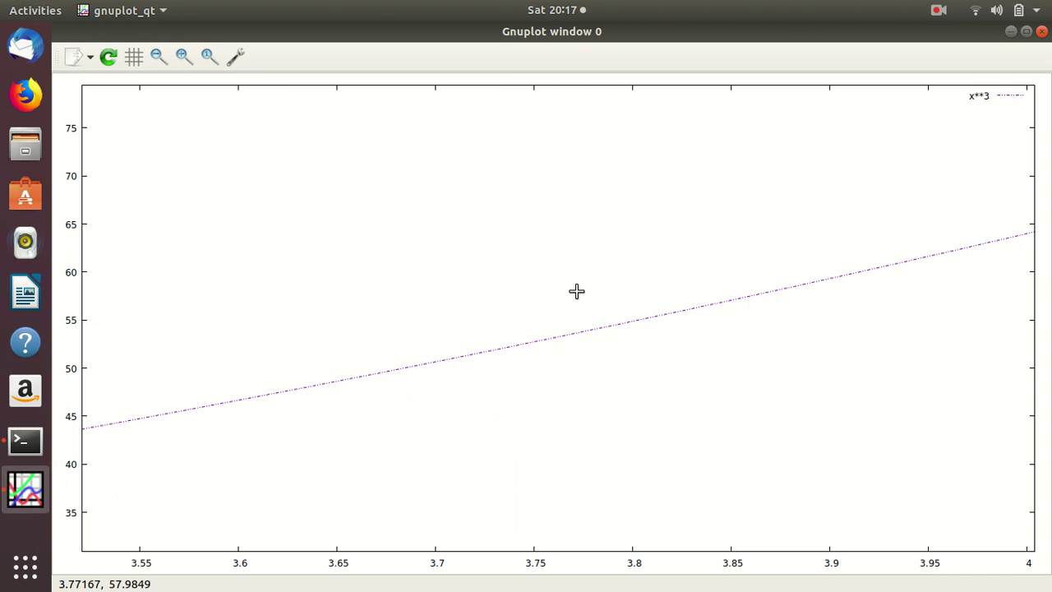
pyautogui.press('u')
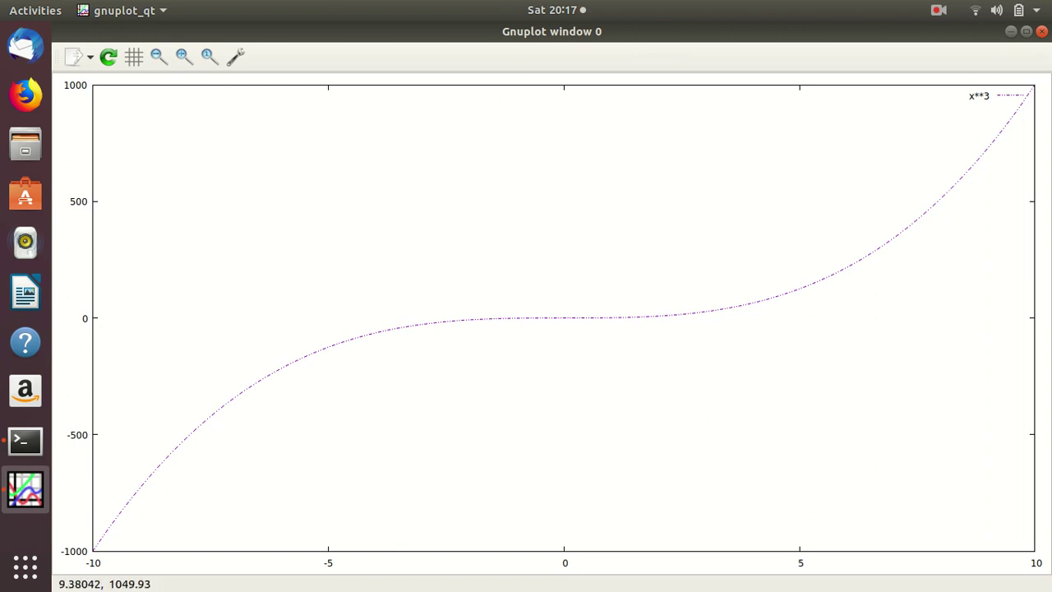
pyautogui.click(1027, 32)
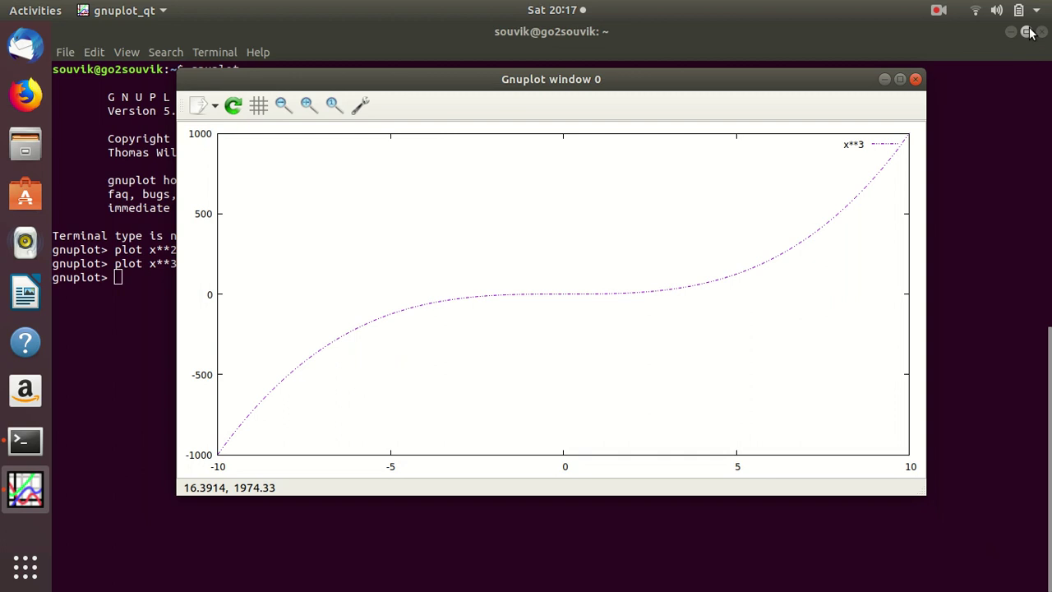
pyautogui.click(916, 79)
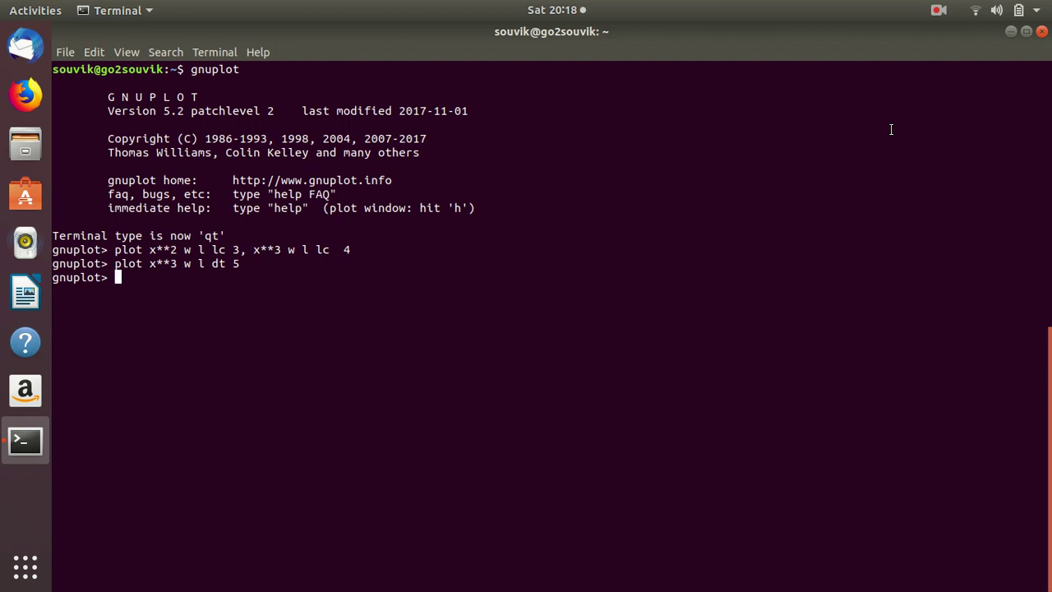
# Rerun the dashed x**3 plot command, view the resulting curve, and close the plot window.
pyautogui.press('Up')
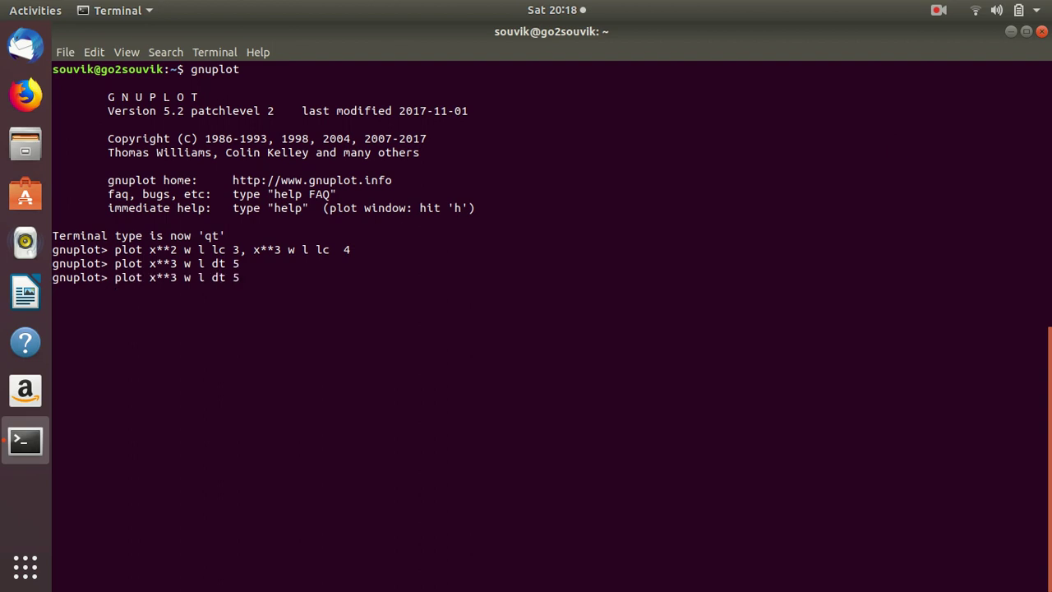
pyautogui.press('Return')
pyautogui.click(593, 46)
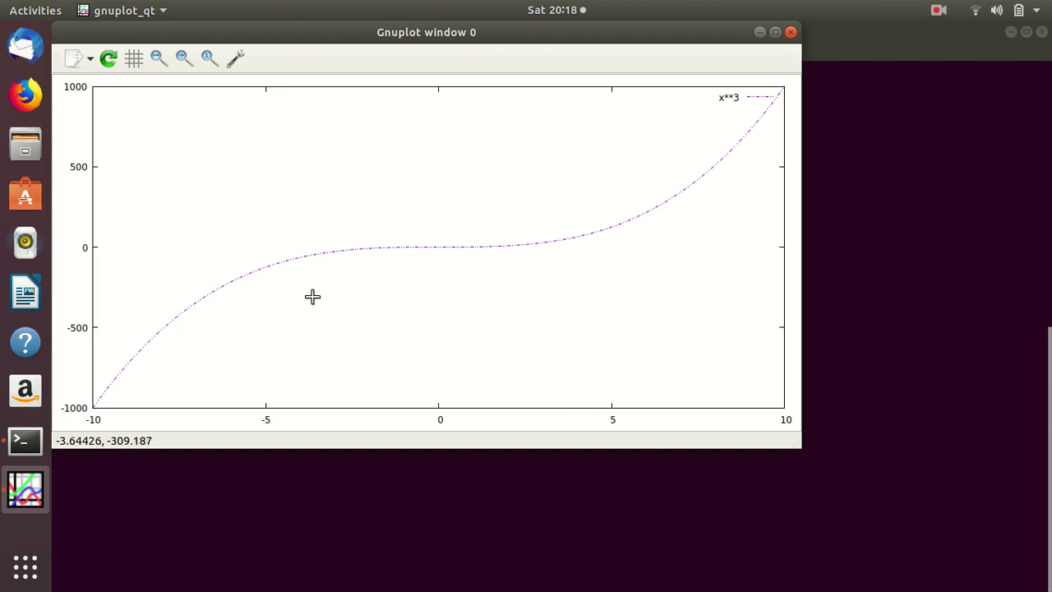
pyautogui.click(791, 33)
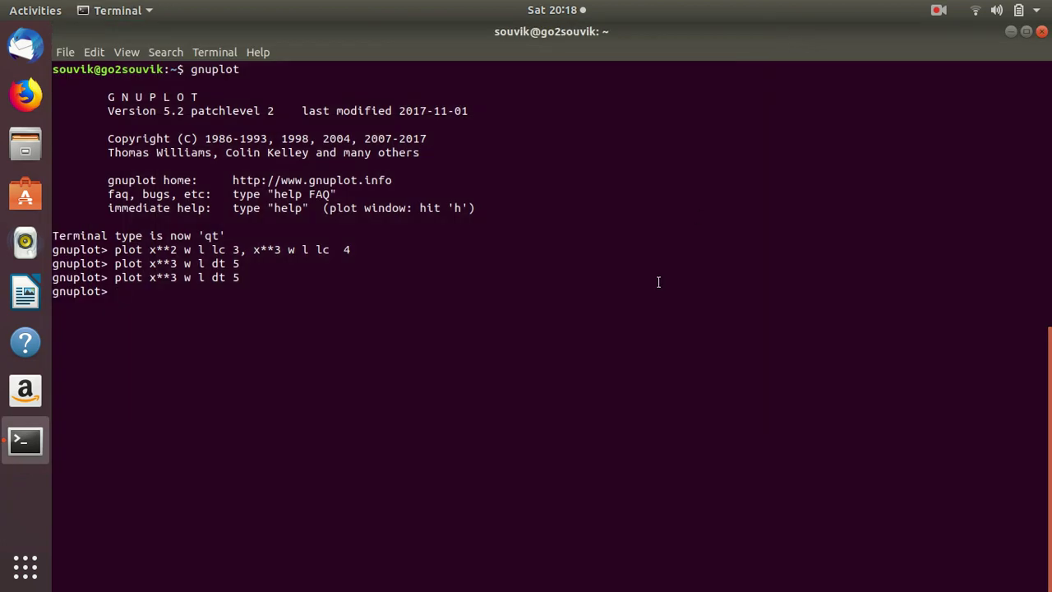
# Set the x axis range to [-10:10] with the set xrange command.
pyautogui.write('set xrange')
pyautogui.write('[')
pyautogui.write('-1:1')
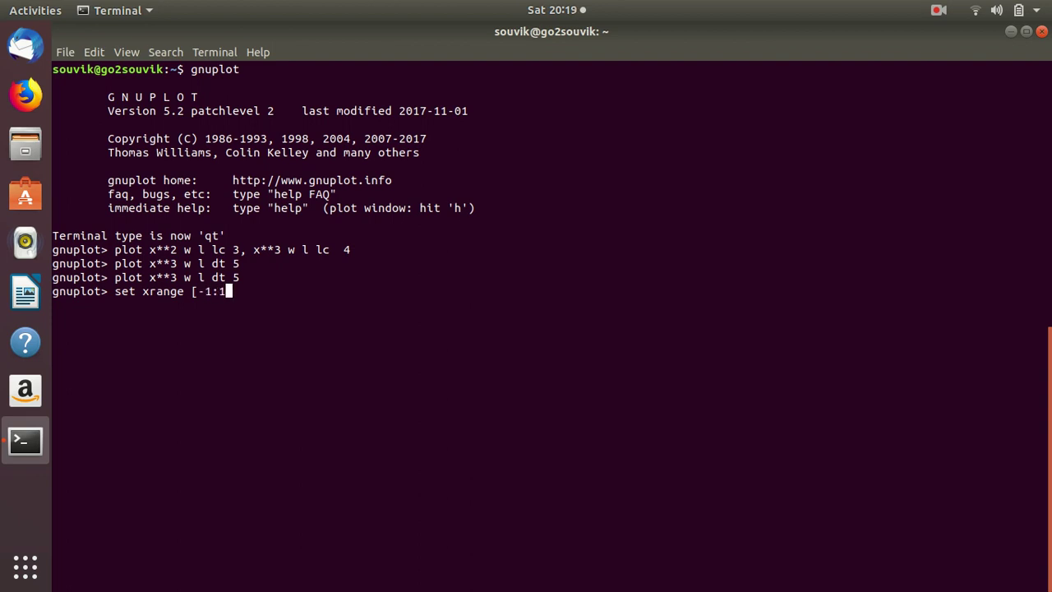
pyautogui.write(']')
pyautogui.press('Left')
pyautogui.press('Left')
pyautogui.press('Left')
pyautogui.write('0')
pyautogui.press('Right')
pyautogui.press('Right')
pyautogui.write('0')
pyautogui.press('Return')
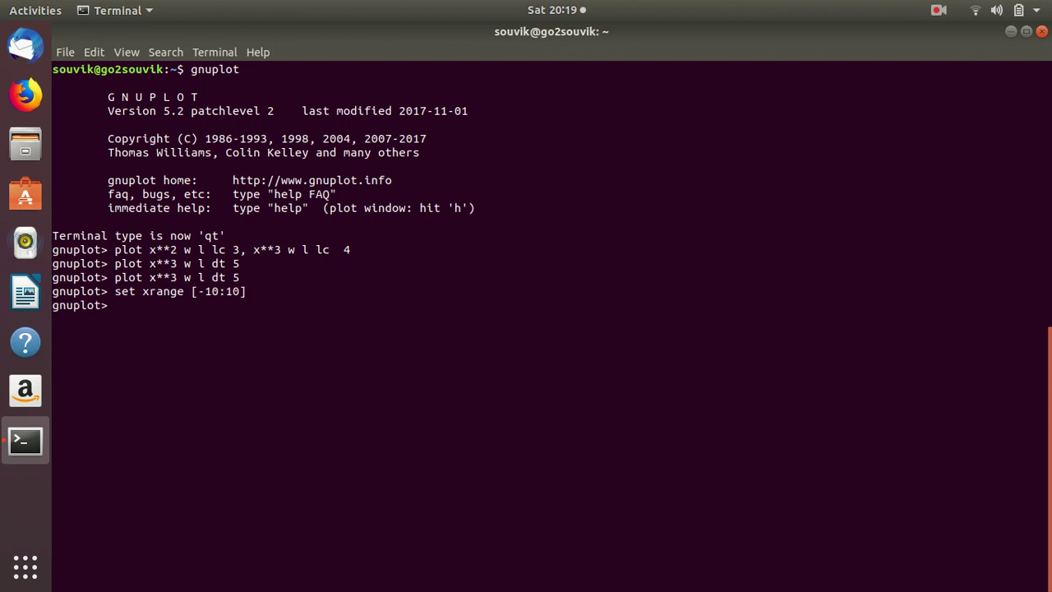
# Set the y axis range to [-10000:-10000] and try to replot with "rep".
pyautogui.write('set yrange [-10000')
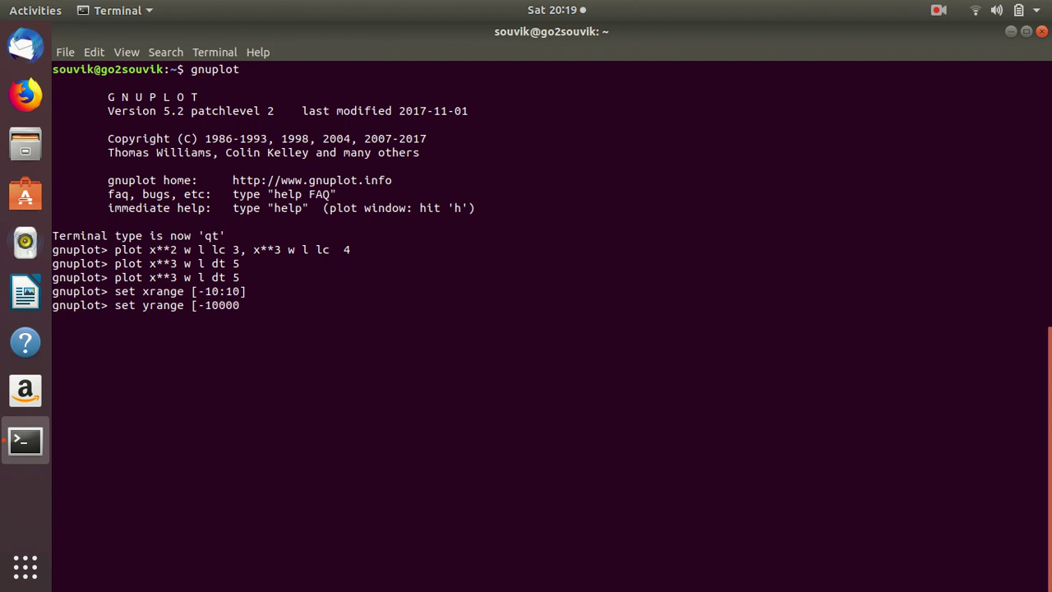
pyautogui.write(':-10000]')
pyautogui.press('Return')
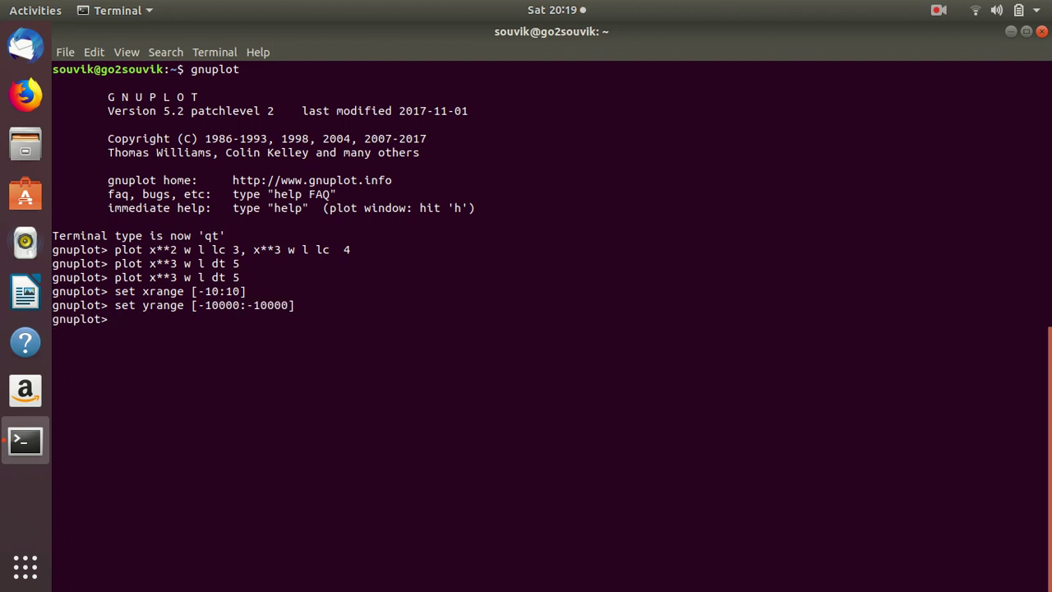
pyautogui.write('rep')
pyautogui.press('Return')
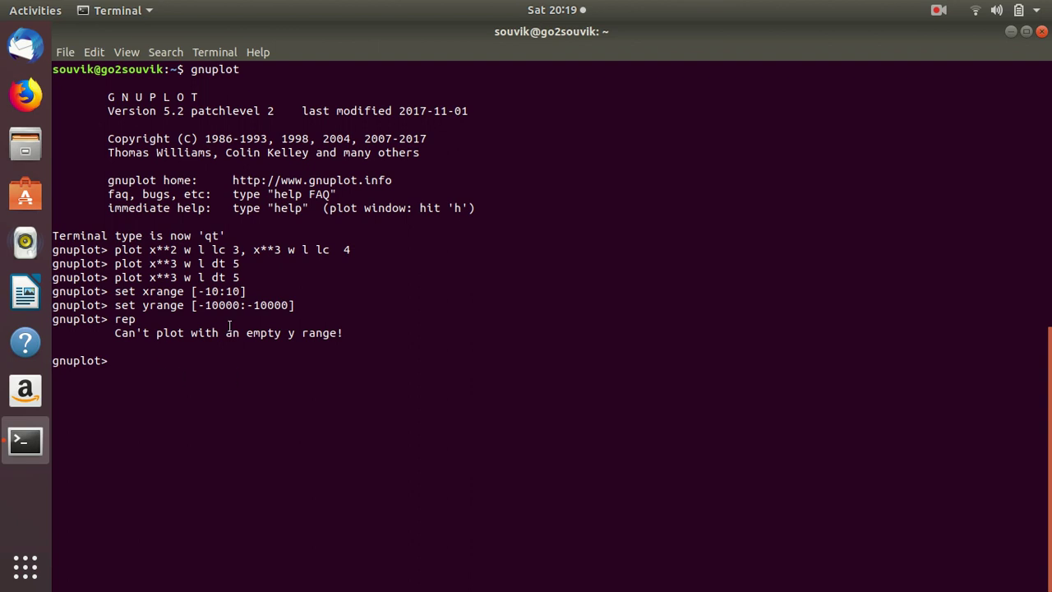
# Try to plot cos(3*x) with lines using "plot cos(3*x) w l".
pyautogui.doubleClick(112, 333)
pyautogui.moveTo(187, 313); pyautogui.dragTo(245, 320)
pyautogui.write('plo`')
pyautogui.press('BackSpace')
pyautogui.write('t ')
pyautogui.write('cos')
pyautogui.write('(3')
pyautogui.write('*')
pyautogui.press('BackSpace')
pyautogui.write('*x(')
pyautogui.press('BackSpace')
pyautogui.write(') w l')
pyautogui.press('Return')
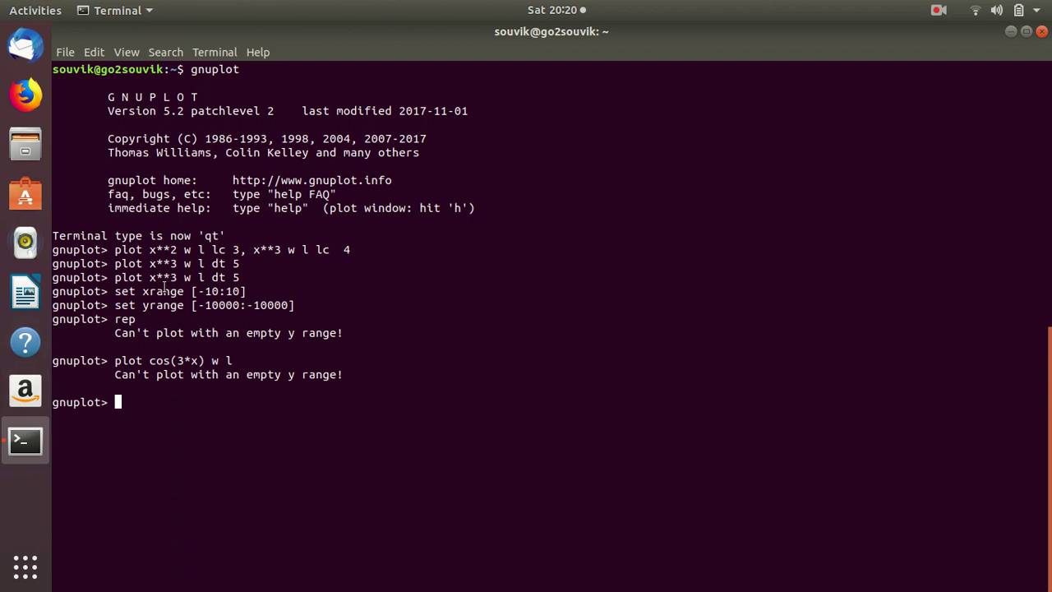
# Reset the gnuplot settings, rerun the recalled "plot cos(3*x) w l" command, and bring up the plot window.
pyautogui.moveTo(157, 291); pyautogui.dragTo(260, 305)
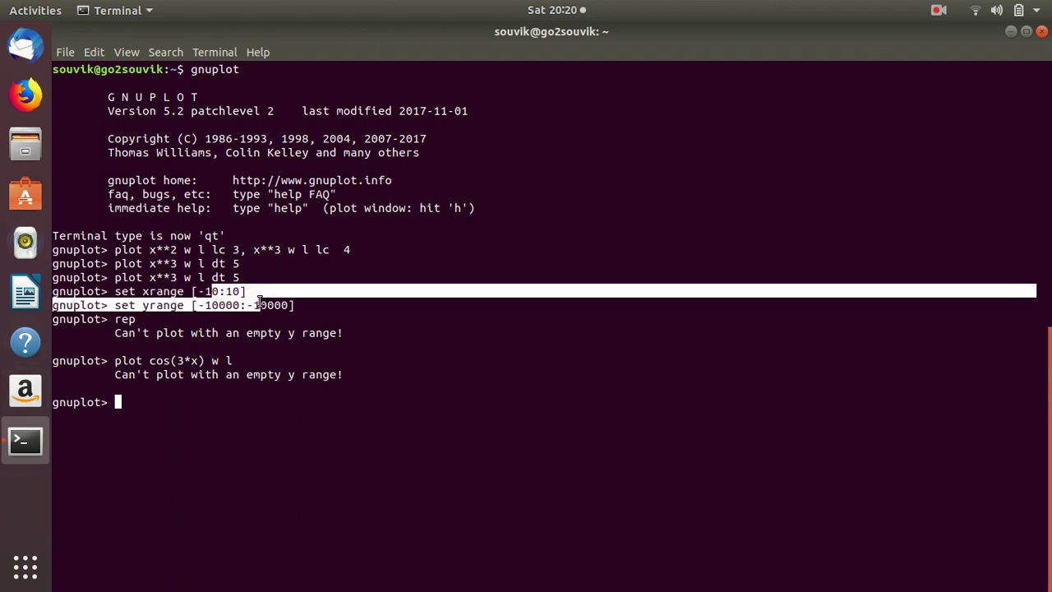
pyautogui.click(293, 301)
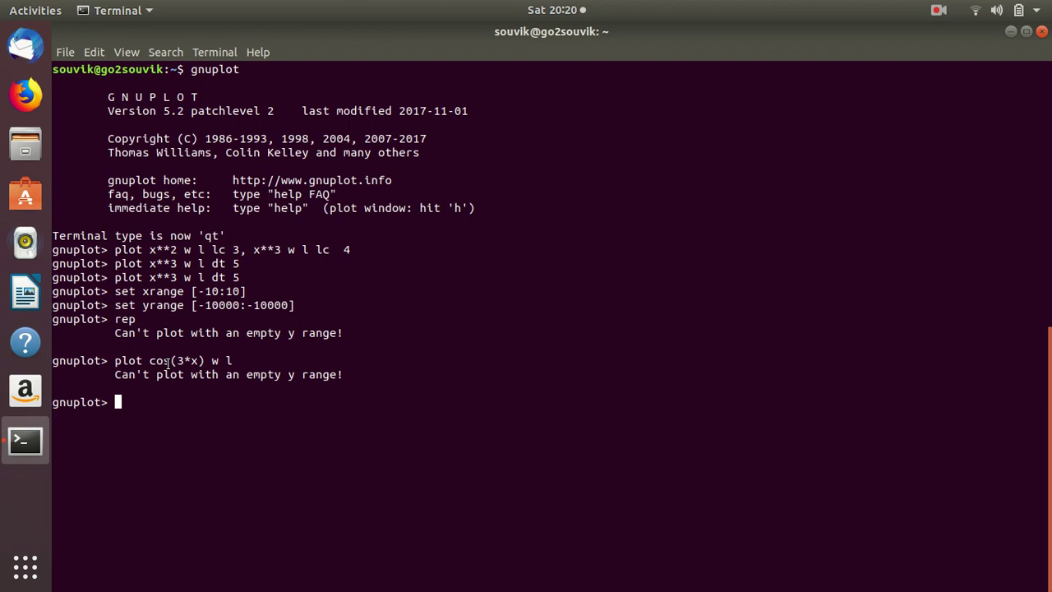
pyautogui.write('reset')
pyautogui.press('Return')
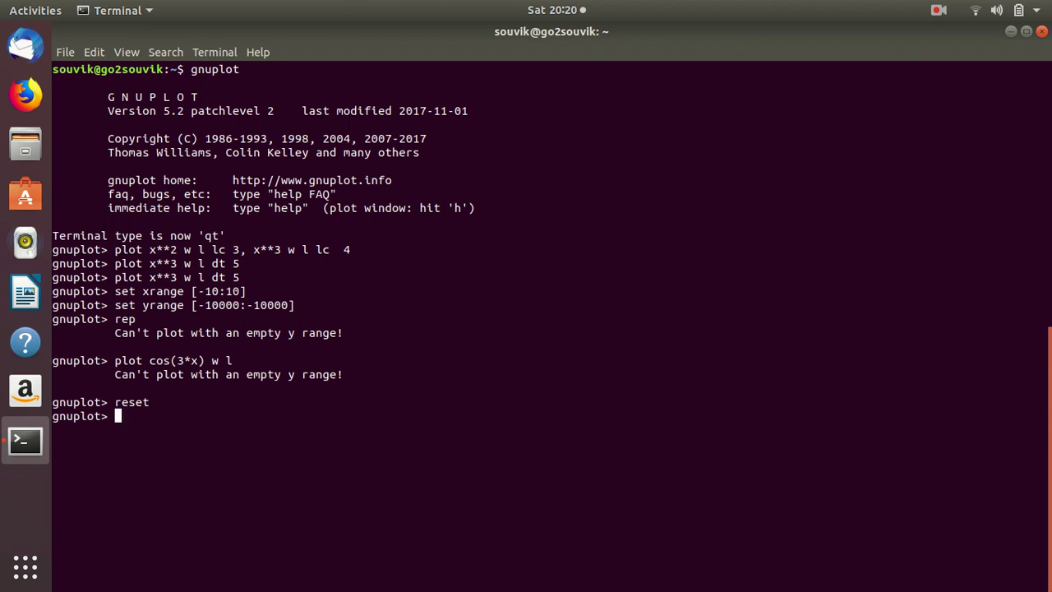
pyautogui.press('Up')
pyautogui.press('Up')
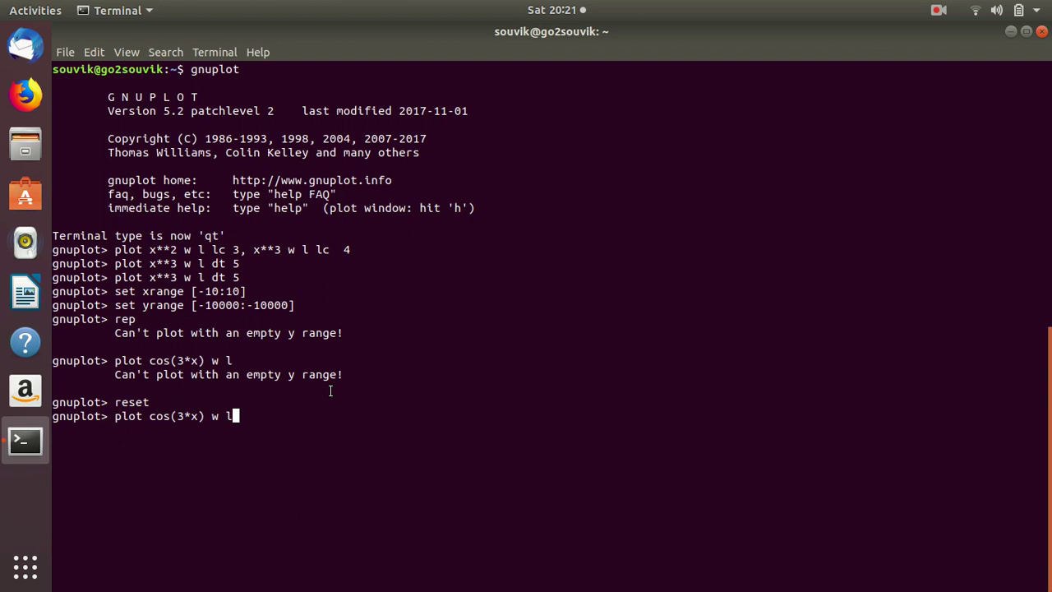
pyautogui.press('Return')
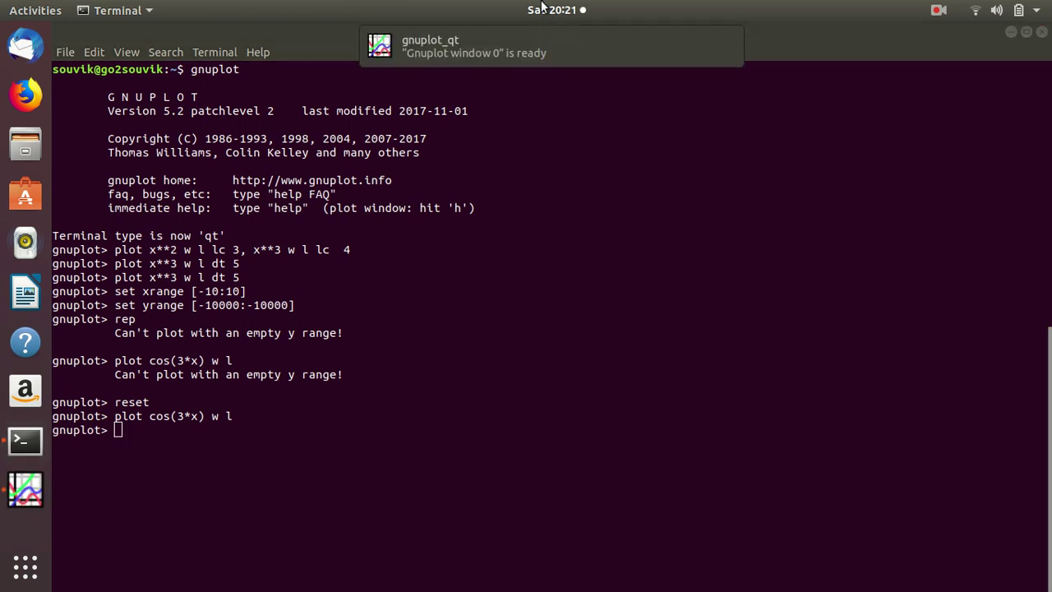
pyautogui.click(510, 43)
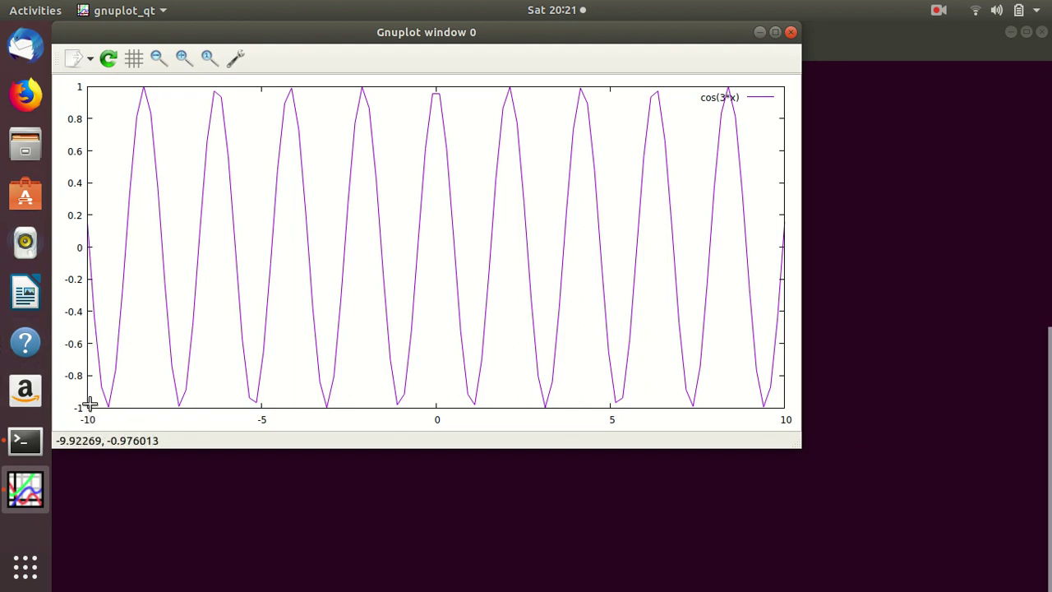
# Close the plot window and set the x axis range to [-100:100] with the set xrange command.
pyautogui.click(791, 32)
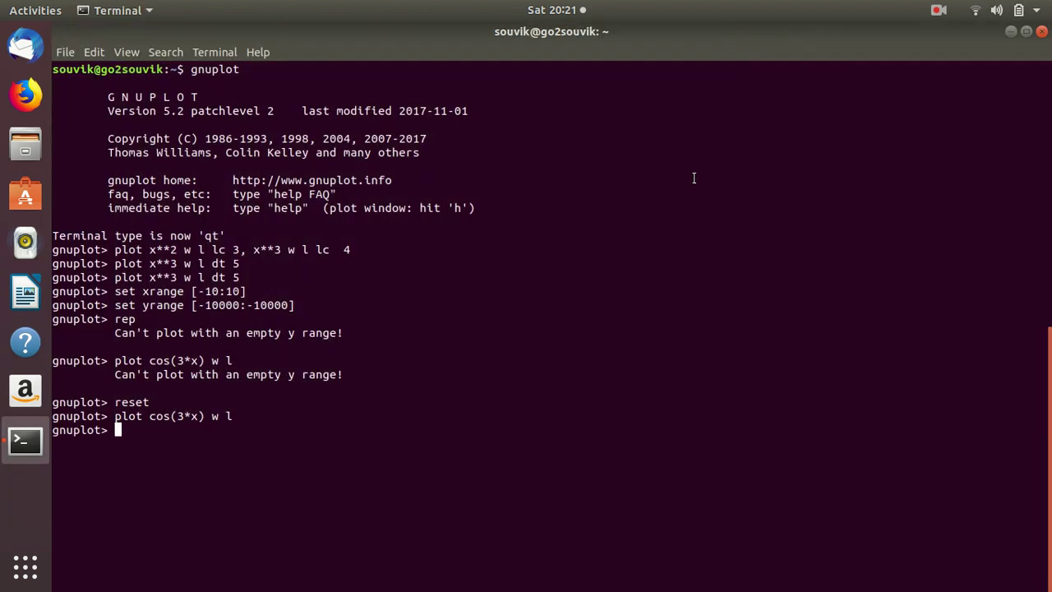
pyautogui.write('set xrange')
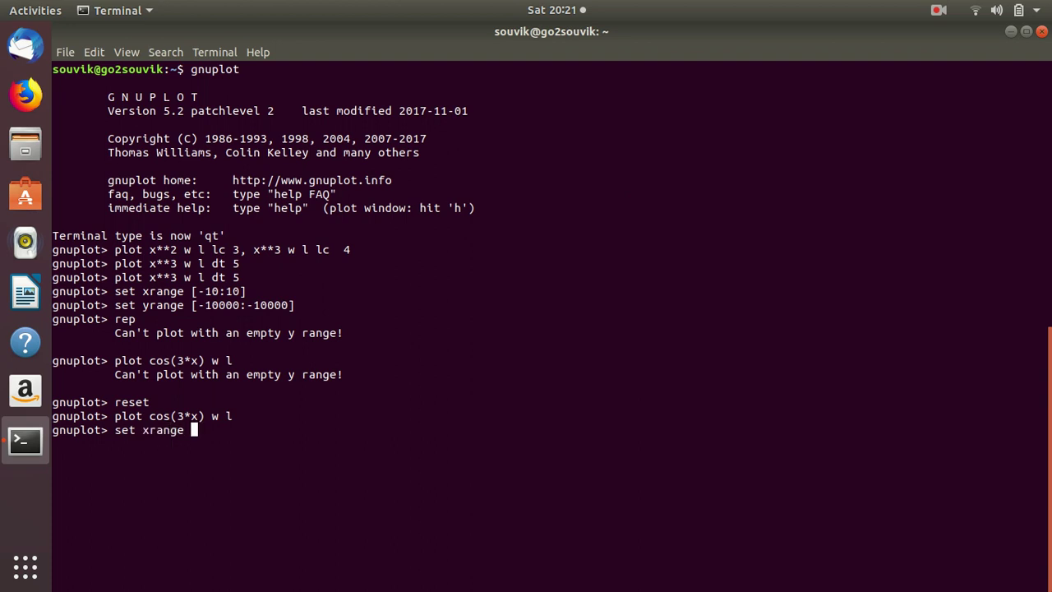
pyautogui.write(' [-100:100]')
pyautogui.press('Return')
# Set the y axis range to [-5:5], replot with "rep", and bring up the plot window.
pyautogui.write('set yr')
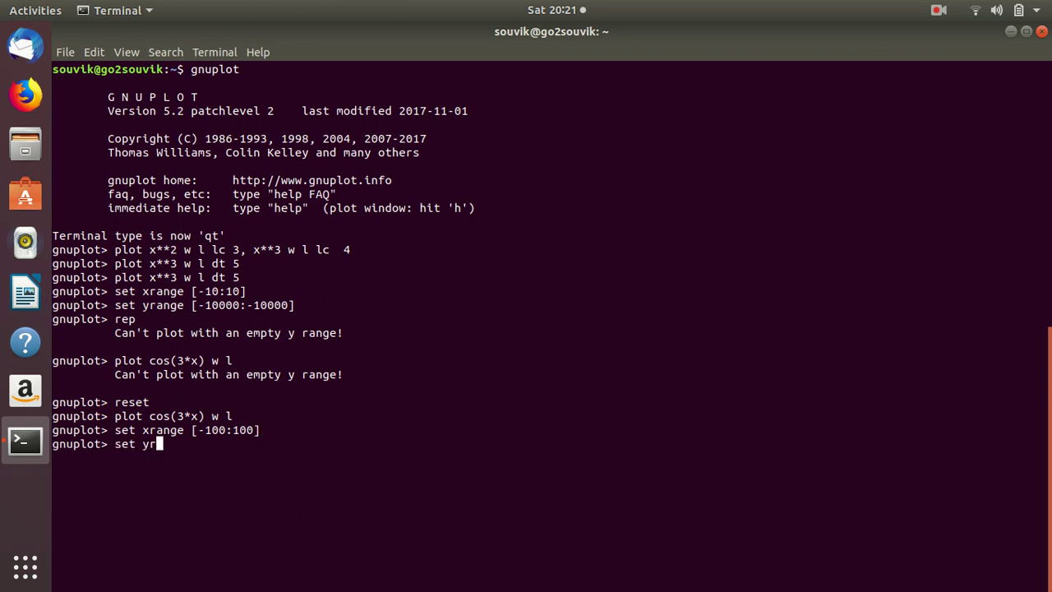
pyautogui.write('ange [-5:5]')
pyautogui.press('Return')
pyautogui.write('rep')
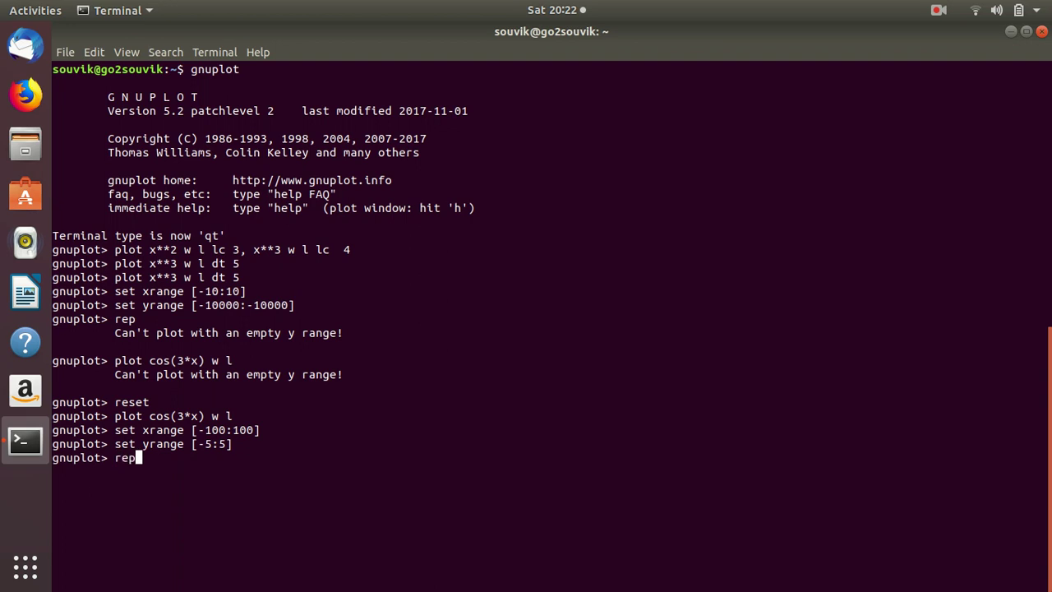
pyautogui.press('Return')
pyautogui.click(493, 53)
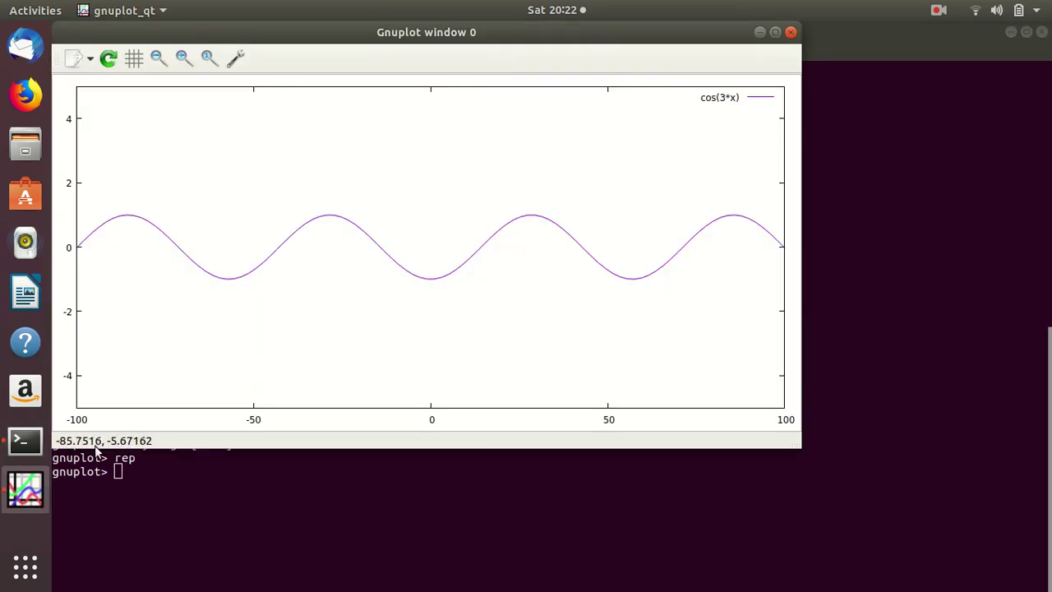
# Close the plot, run "rep" again, and move the plot window aside so the range commands in the terminal stay readable.
pyautogui.click(788, 31)
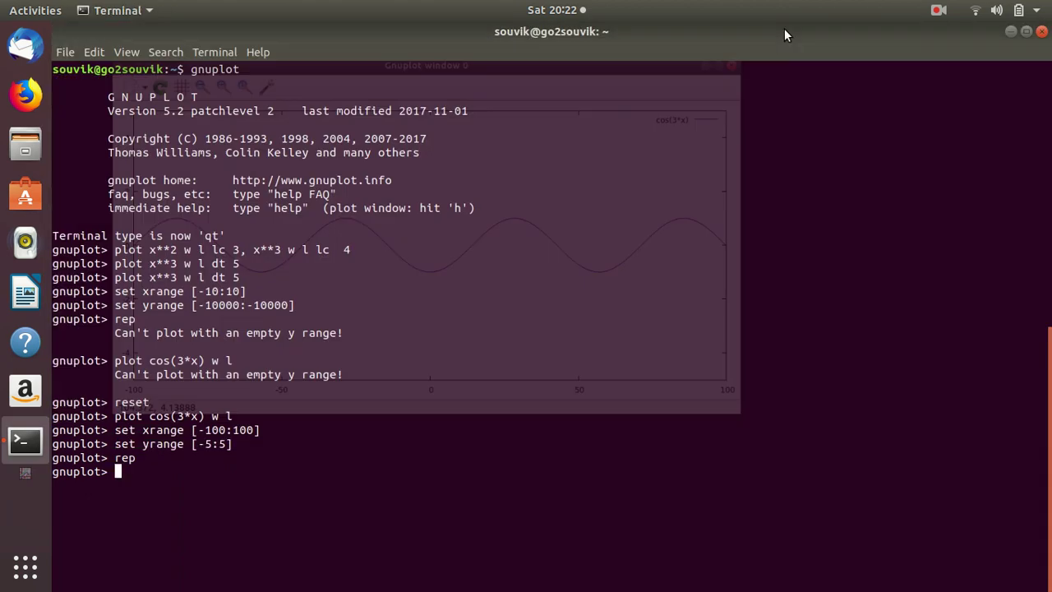
pyautogui.write('rep')
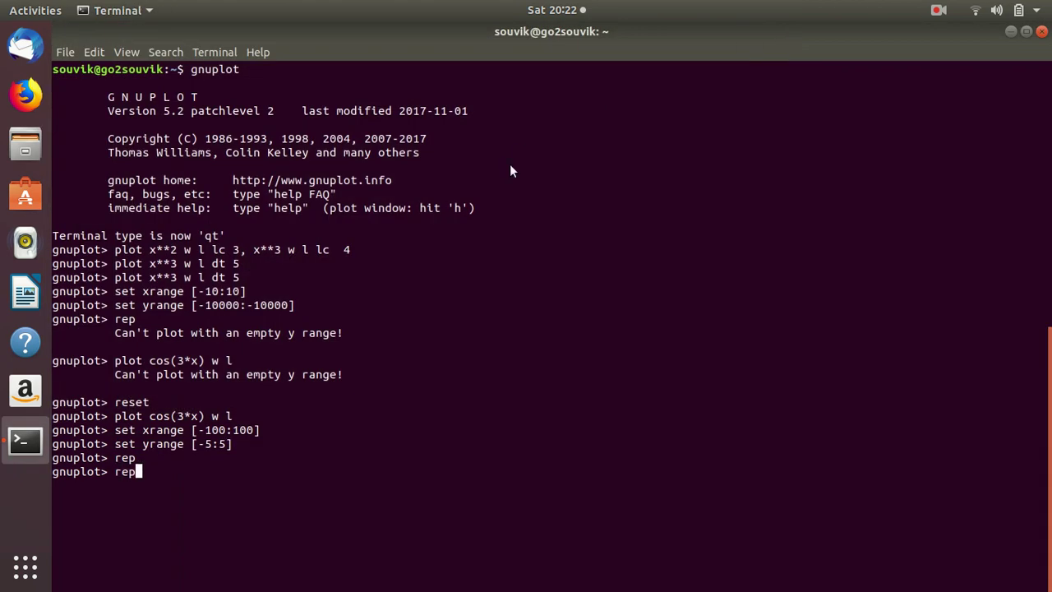
pyautogui.press('Return')
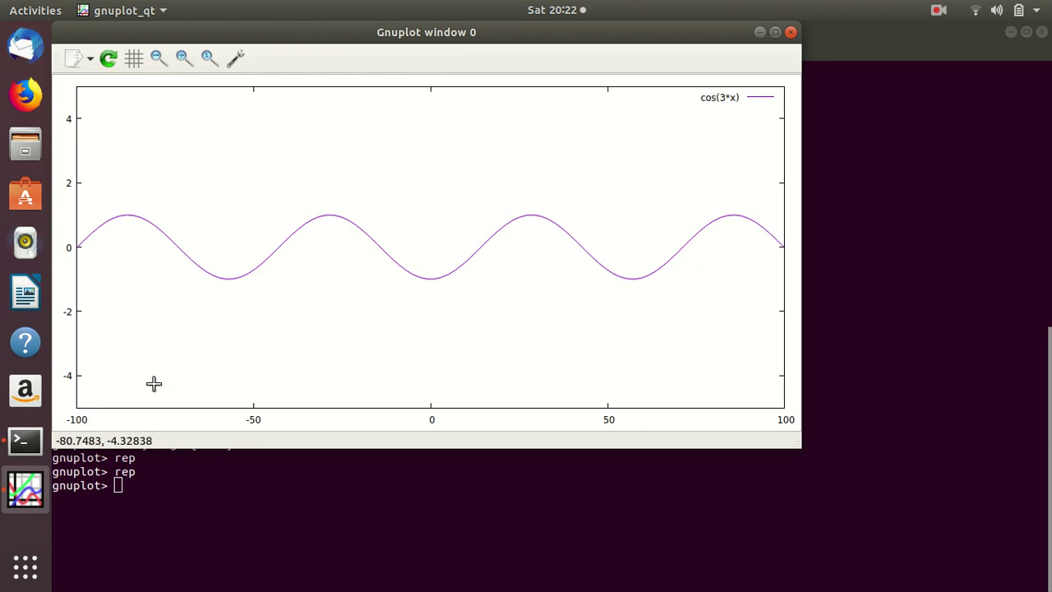
pyautogui.moveTo(368, 39); pyautogui.dragTo(698, 70)
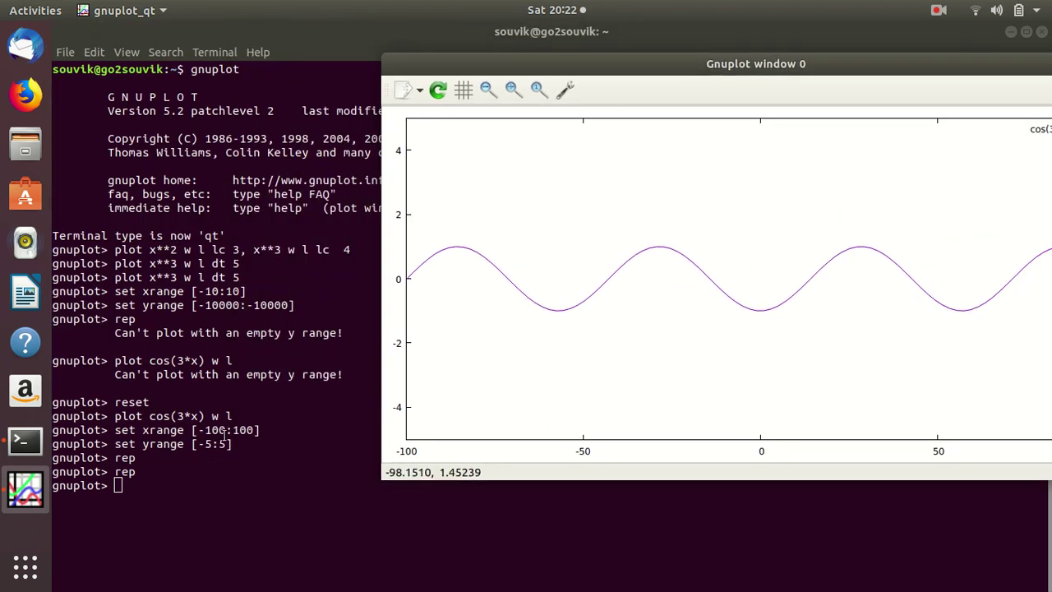
pyautogui.moveTo(658, 65); pyautogui.dragTo(539, 58)
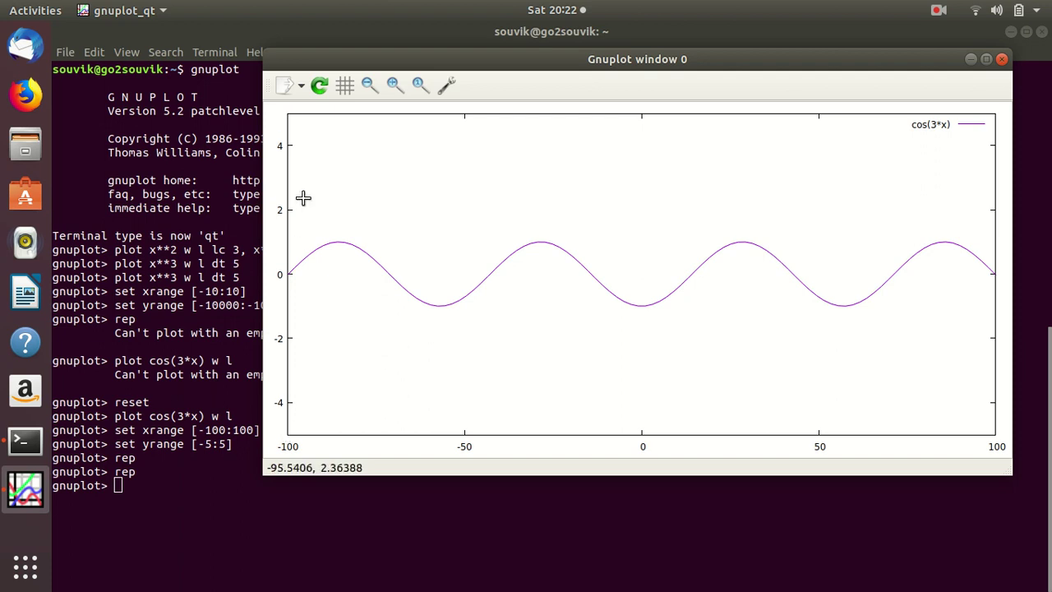
# Shift the cos(3*x) plot back and forth along the x axis and return it to the original range.
pyautogui.hscroll(-1, 503, 229)
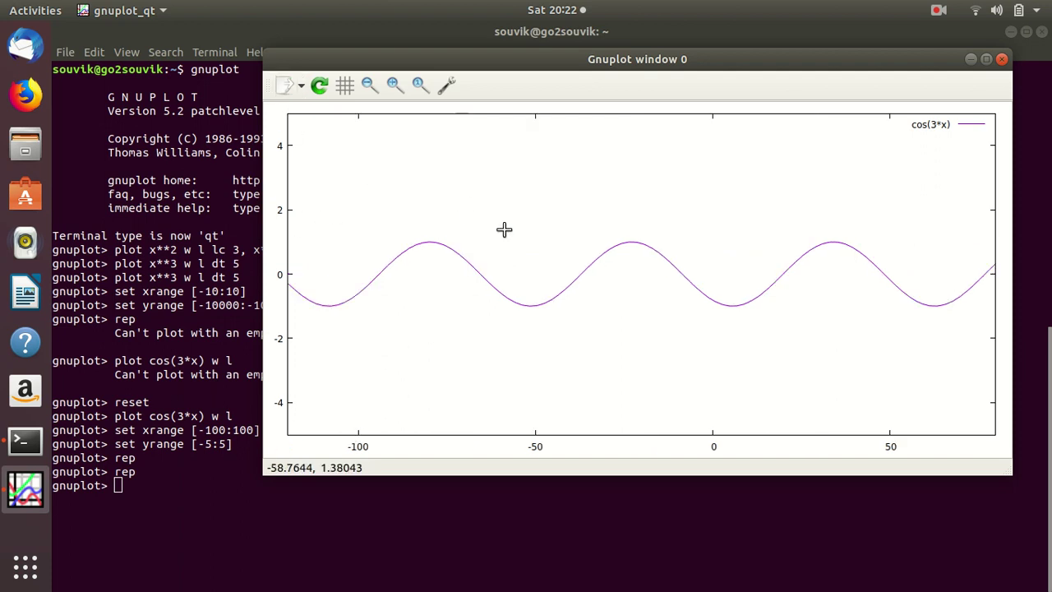
pyautogui.hscroll(4, 504, 230)
pyautogui.hscroll(-3, 504, 229)
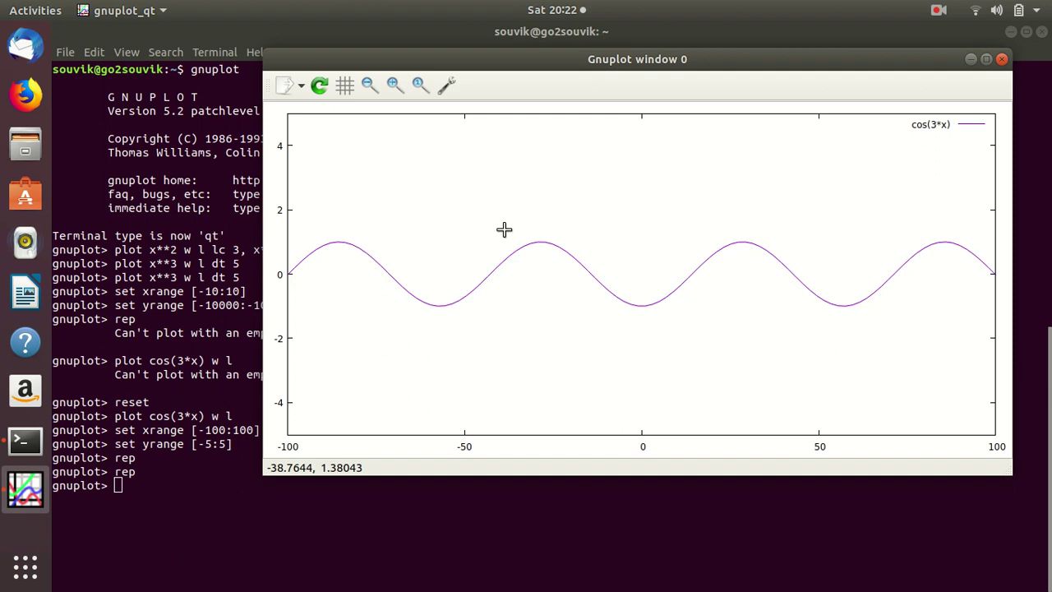
pyautogui.hscroll(1, 504, 230)
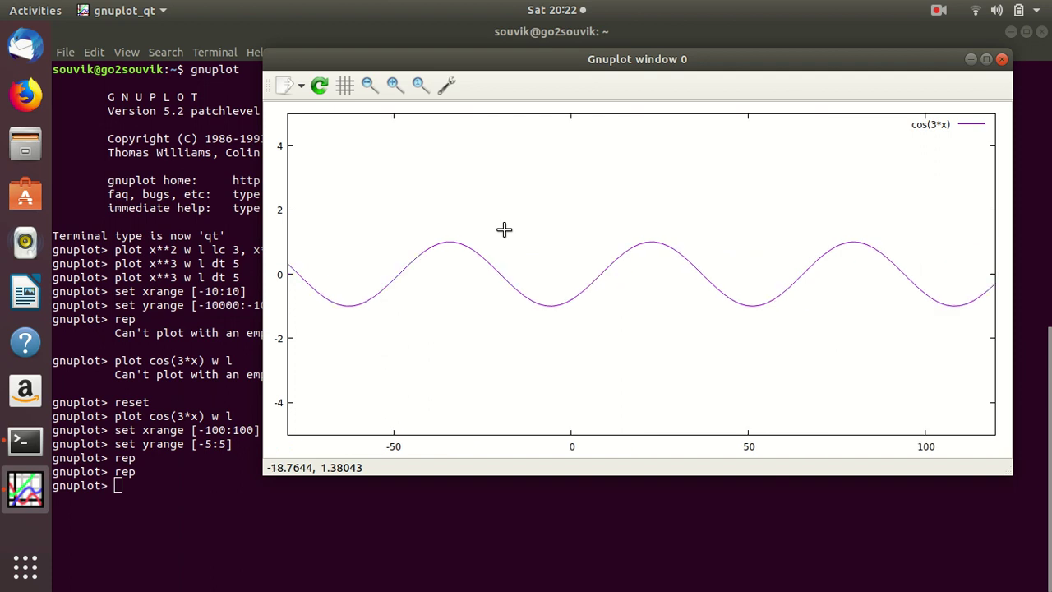
pyautogui.hscroll(-1, 504, 229)
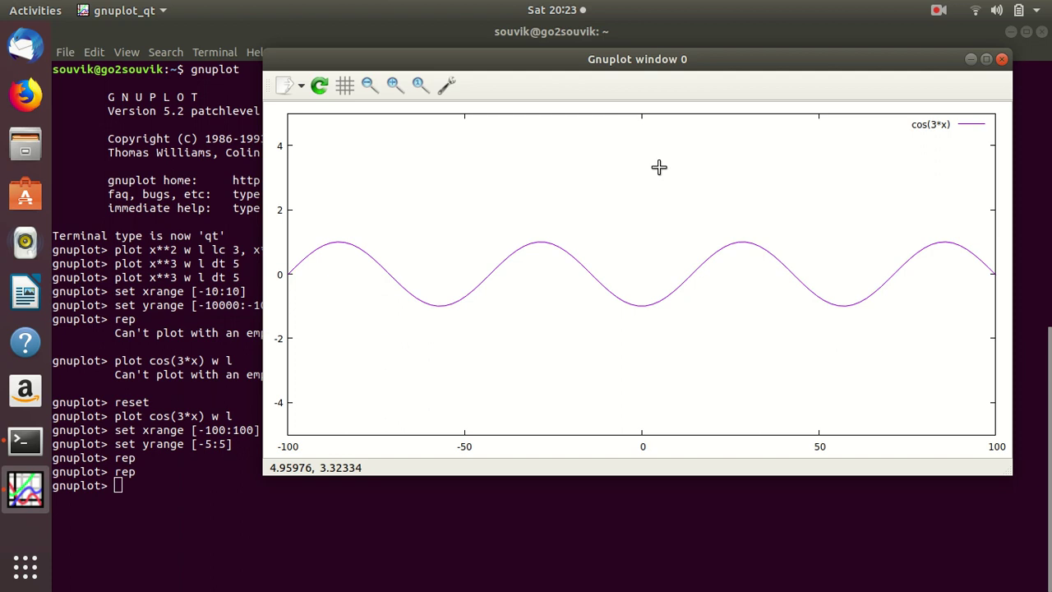
# Return to the terminal and begin a plot command with inline ranges, "p [-4:4] [0:1.1]", highlighting each range.
pyautogui.click(228, 343)
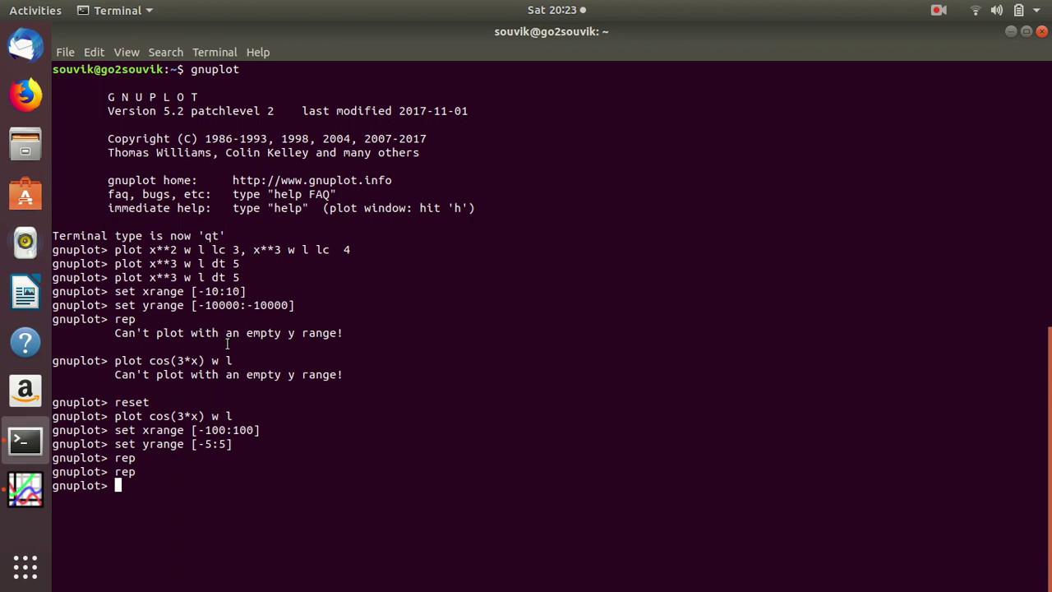
pyautogui.write('pl')
pyautogui.press('BackSpace')
pyautogui.write('[-4:4] [0:1.1')
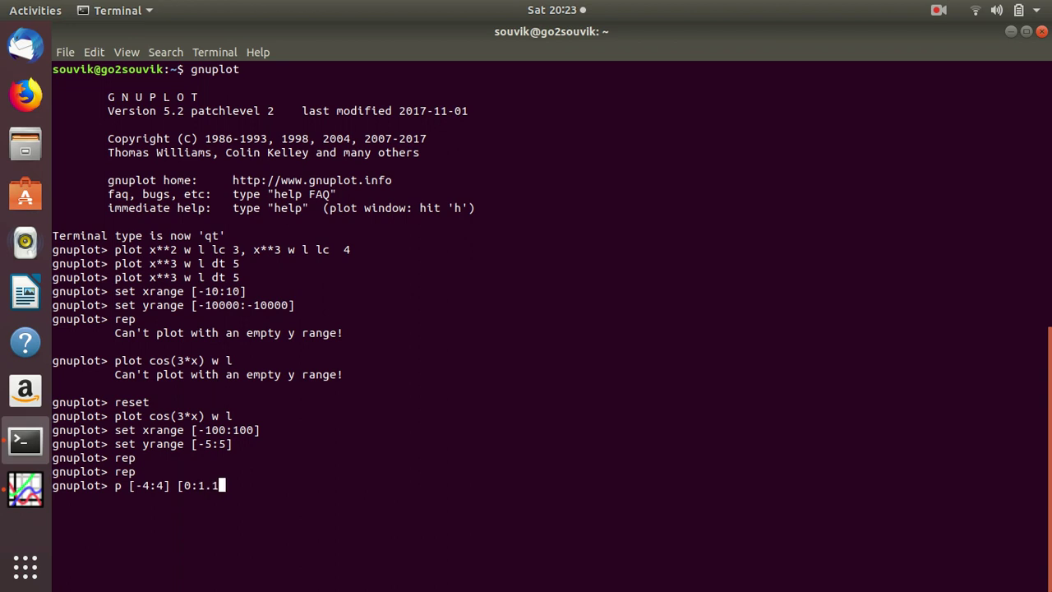
pyautogui.write(']')
pyautogui.moveTo(130, 486); pyautogui.dragTo(171, 488)
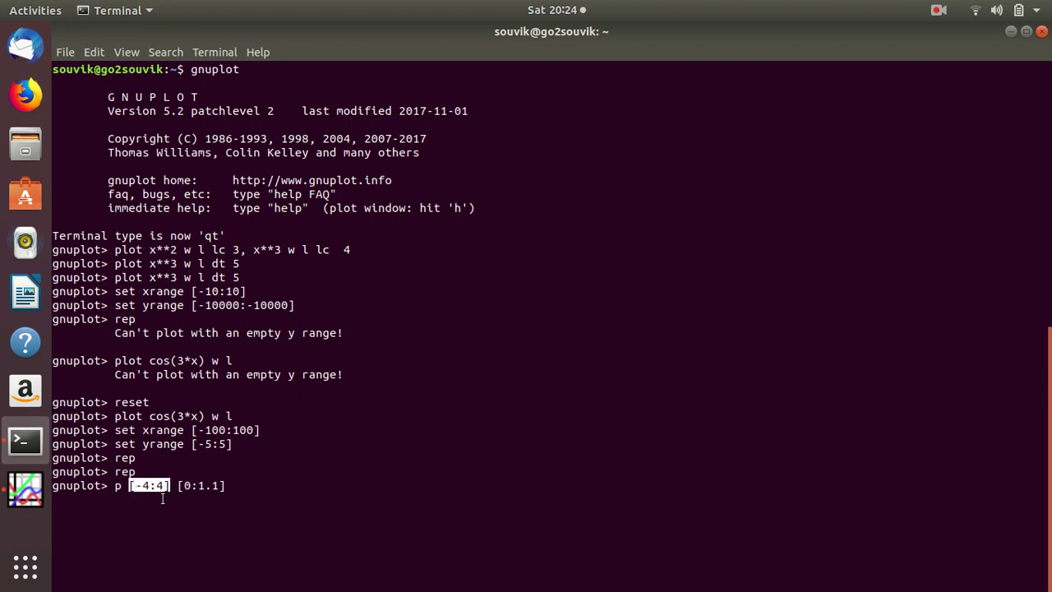
pyautogui.moveTo(184, 487); pyautogui.dragTo(223, 487)
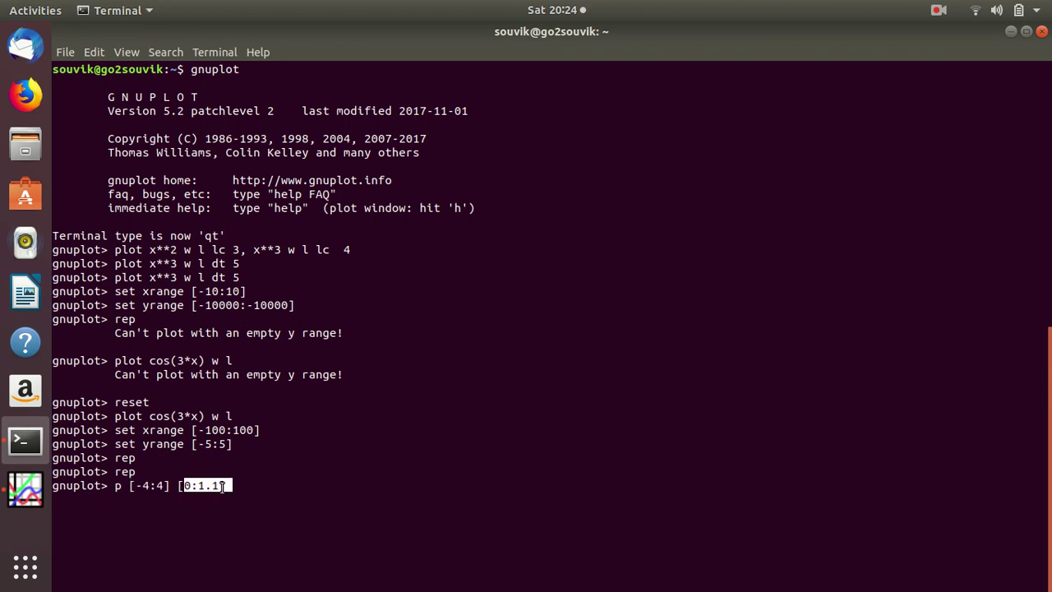
pyautogui.click(223, 486)
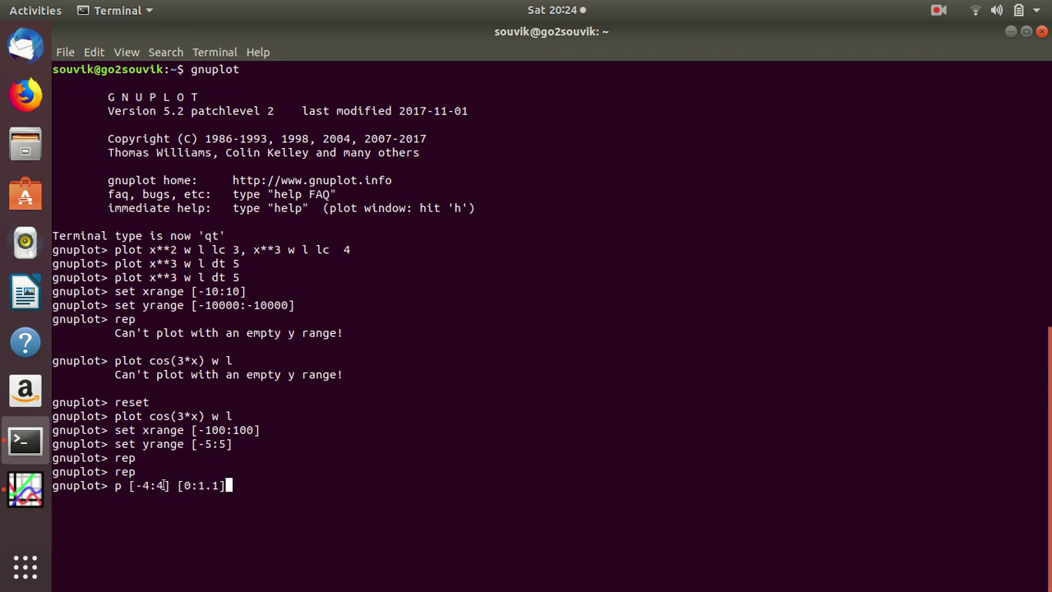
pyautogui.moveTo(178, 487); pyautogui.dragTo(223, 487)
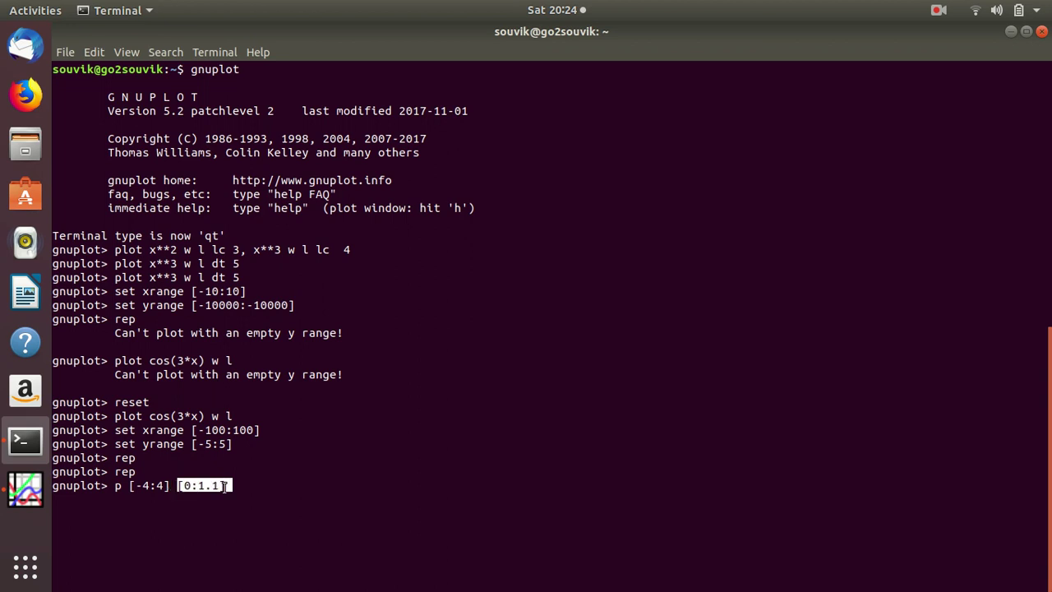
# Replace the inline y range with sin(x) so the command reads "p [-4:4] sin(x)", and highlight the x range.
pyautogui.press('BackSpace')
pyautogui.press('BackSpace')
pyautogui.press('BackSpace')
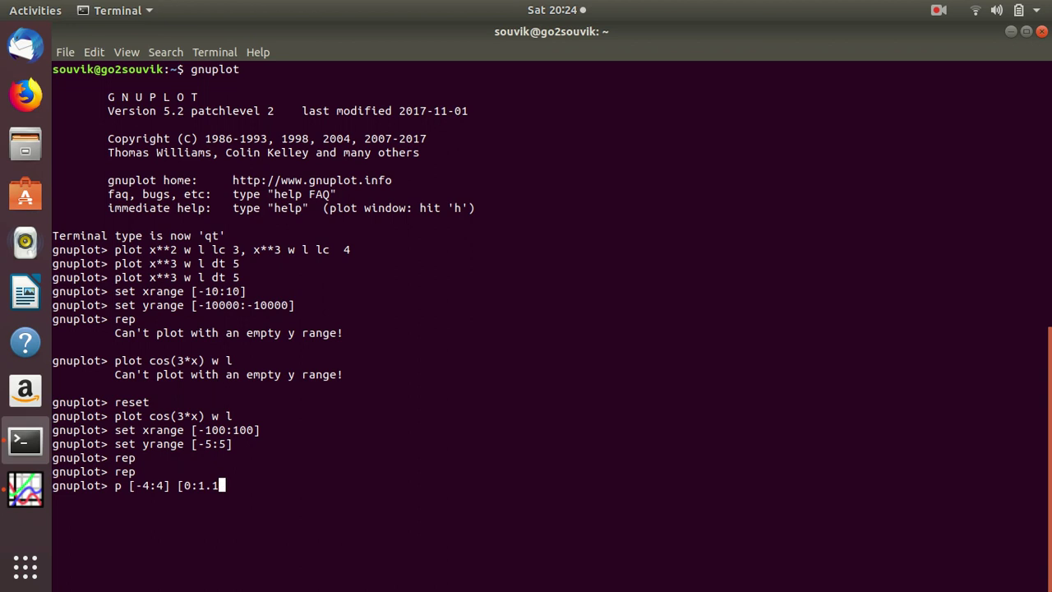
pyautogui.press('BackSpace')
pyautogui.press('BackSpace')
pyautogui.press('BackSpace')
pyautogui.press('BackSpace')
pyautogui.write('sin(x)')
pyautogui.moveTo(131, 486); pyautogui.dragTo(169, 486)
pyautogui.click(171, 486)
pyautogui.moveTo(133, 486); pyautogui.dragTo(172, 488)
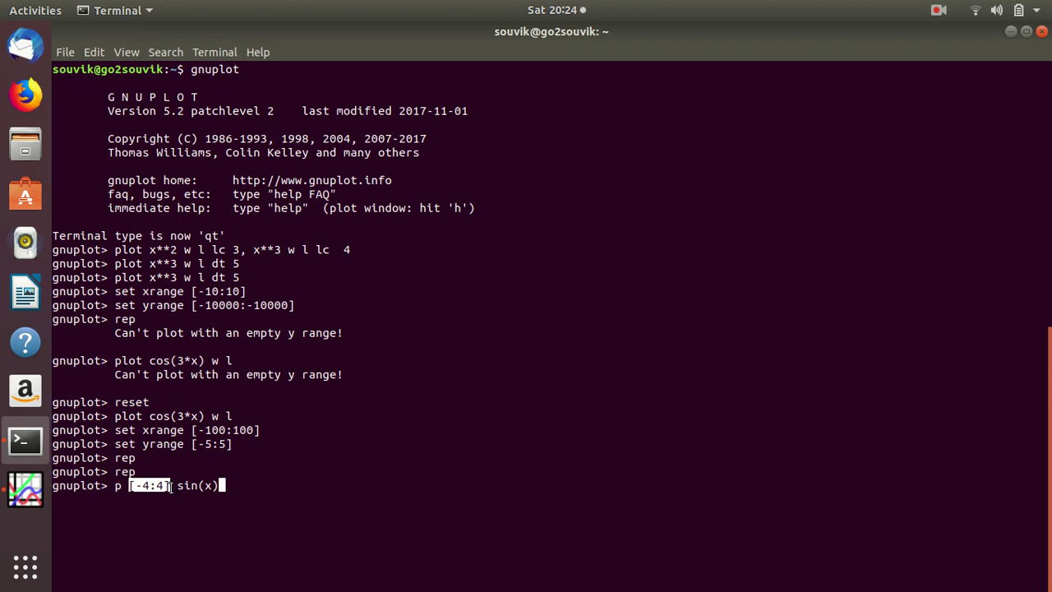
pyautogui.click(171, 487)
# Rewrite the command as "p [] [-4:4] sin(x)", with empty brackets in place of the x range.
pyautogui.press('BackSpace')
pyautogui.press('BackSpace')
pyautogui.press('BackSpace')
pyautogui.press('BackSpace')
pyautogui.press('BackSpace')
pyautogui.press('BackSpace')
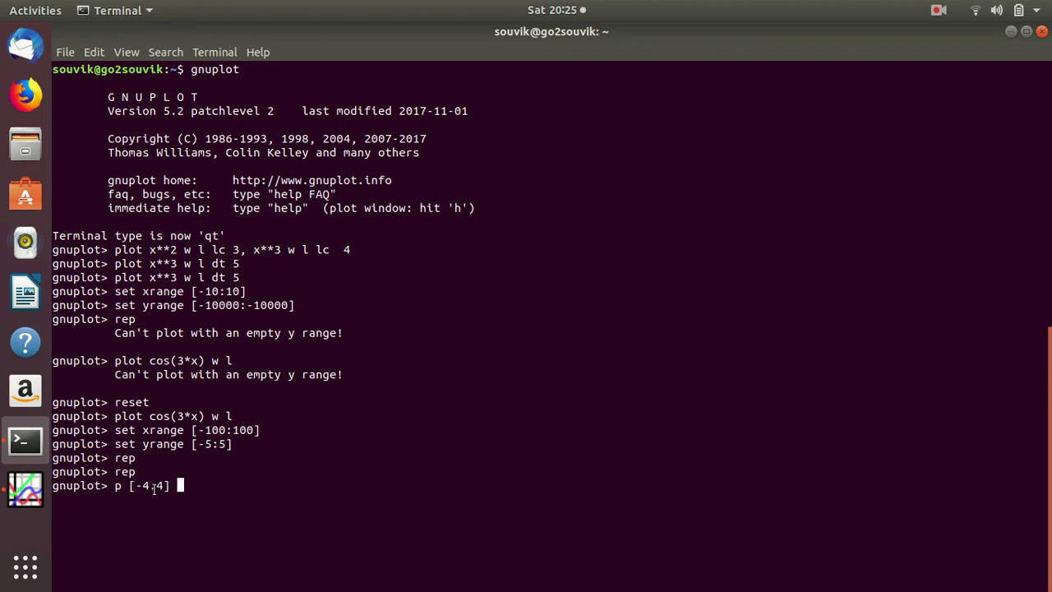
pyautogui.press('Left')
pyautogui.press('Left')
pyautogui.press('Left')
pyautogui.press('Left')
pyautogui.press('Left')
pyautogui.press('Left')
pyautogui.press('Left')
pyautogui.write('[]')
pyautogui.press('Right')
pyautogui.press('Right')
pyautogui.press('Right')
pyautogui.press('Right')
pyautogui.press('Right')
pyautogui.press('Right')
pyautogui.press('Right')
pyautogui.write('SIN')
pyautogui.press('BackSpace')
pyautogui.press('BackSpace')
pyautogui.press('BackSpace')
pyautogui.write('sin(x)')
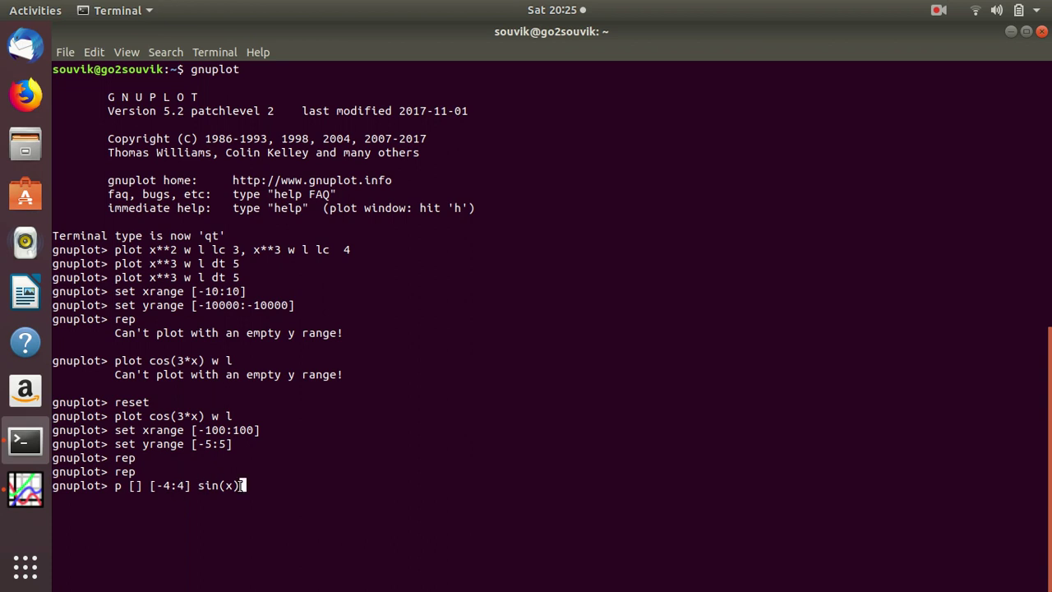
# Remove the empty x range brackets so the command reads "p [-4:4] sin(x)".
pyautogui.press('Left')
pyautogui.press('Left')
pyautogui.press('Left')
pyautogui.press('Left')
pyautogui.press('Left')
pyautogui.press('Left')
pyautogui.press('Left')
pyautogui.press('Left')
pyautogui.press('Left')
pyautogui.press('Left')
pyautogui.press('Left')
pyautogui.press('Left')
pyautogui.press('Left')
pyautogui.press('Left')
pyautogui.press('BackSpace')
pyautogui.press('BackSpace')
pyautogui.press('BackSpace')
# Open a y range bracket after [-4:4] and delete sin(x) from the command.
pyautogui.press('Right')
pyautogui.press('Right')
pyautogui.press('Right')
pyautogui.press('Right')
pyautogui.press('Right')
pyautogui.press('Right')
pyautogui.press('Right')
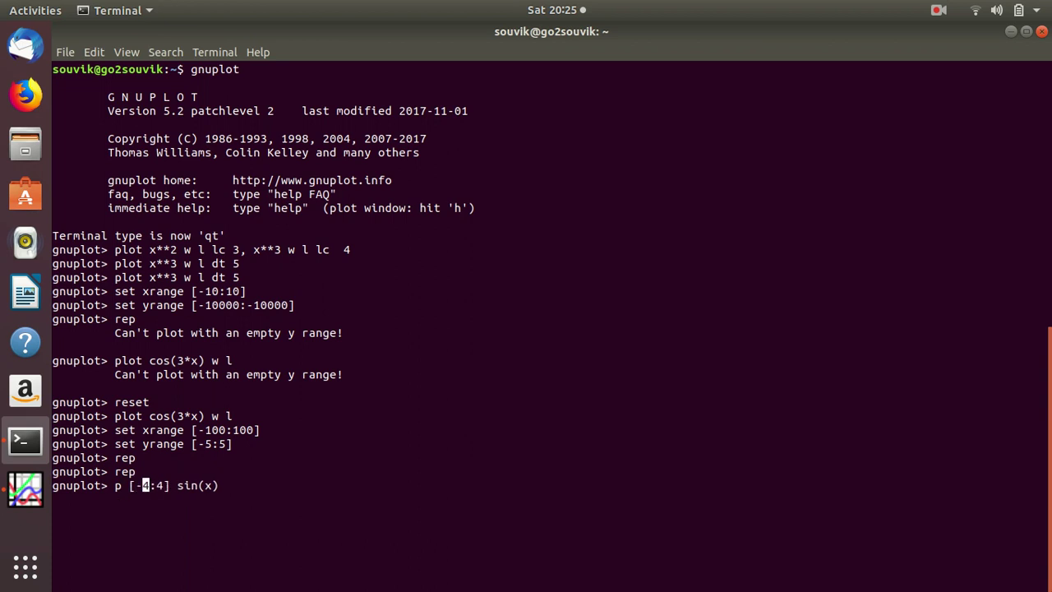
pyautogui.press('Right')
pyautogui.write('[:')
pyautogui.press('End')
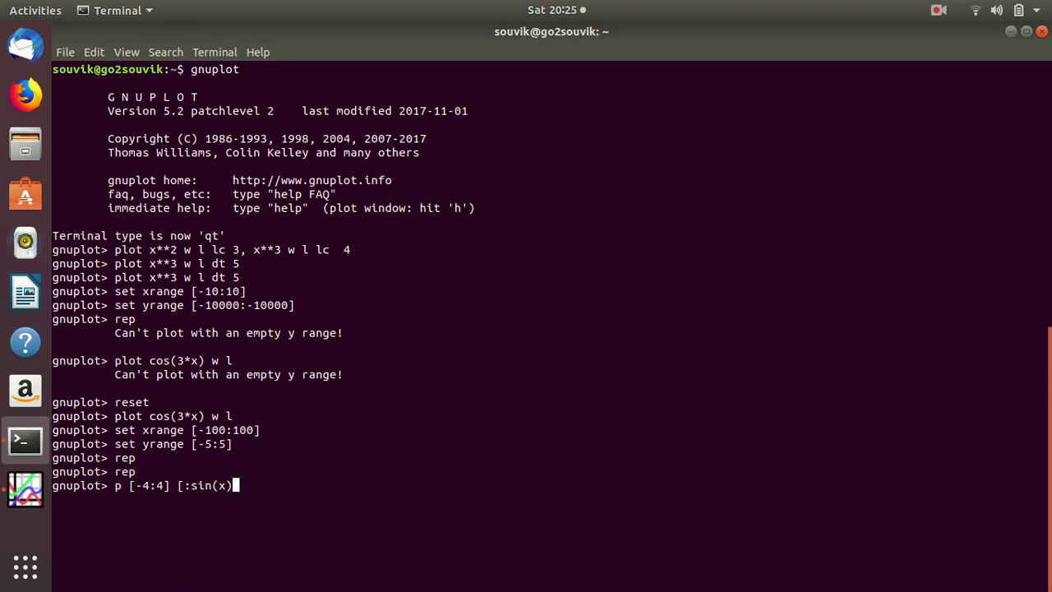
pyautogui.press('BackSpace')
pyautogui.press('BackSpace')
pyautogui.press('BackSpace')
pyautogui.press('BackSpace')
pyautogui.press('BackSpace')
pyautogui.press('BackSpace')
pyautogui.press('BackSpace')
# Complete and run the command "p [-4:4] [0:1.1] exp(-x*x/2.0) w boxes lw 1.5".
pyautogui.write('0:1.1] exp(-x*x')
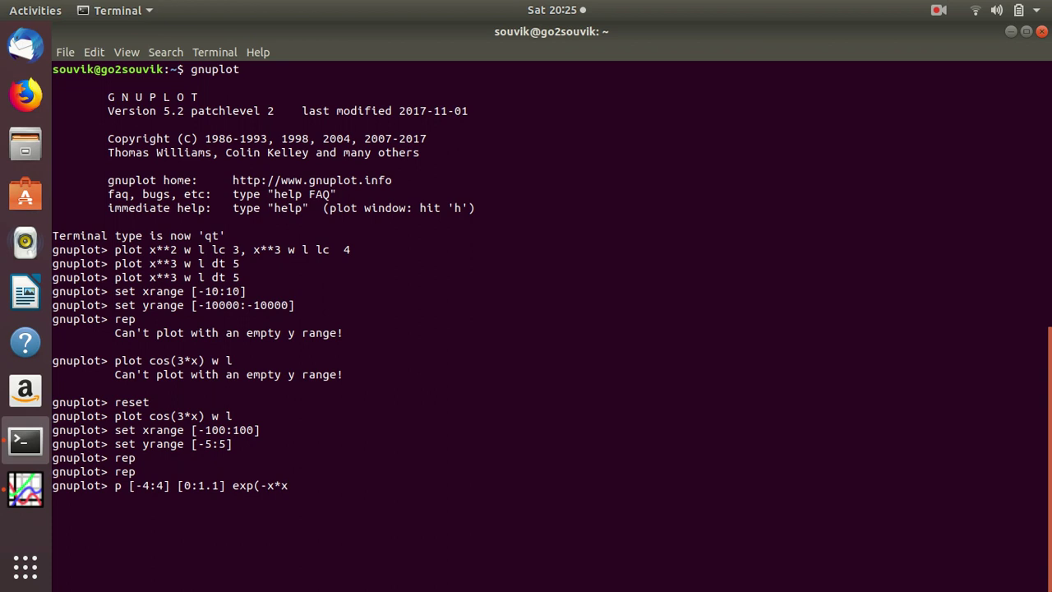
pyautogui.write('/2.0) w boe')
pyautogui.press('BackSpace')
pyautogui.write('xes lw')
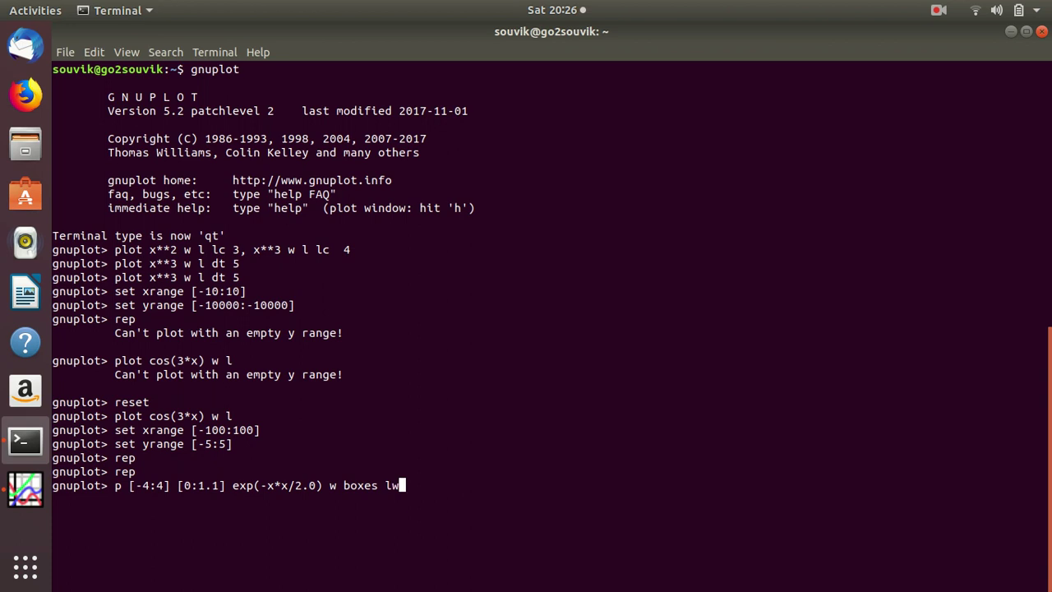
pyautogui.write(' 1.5')
pyautogui.press('Return')
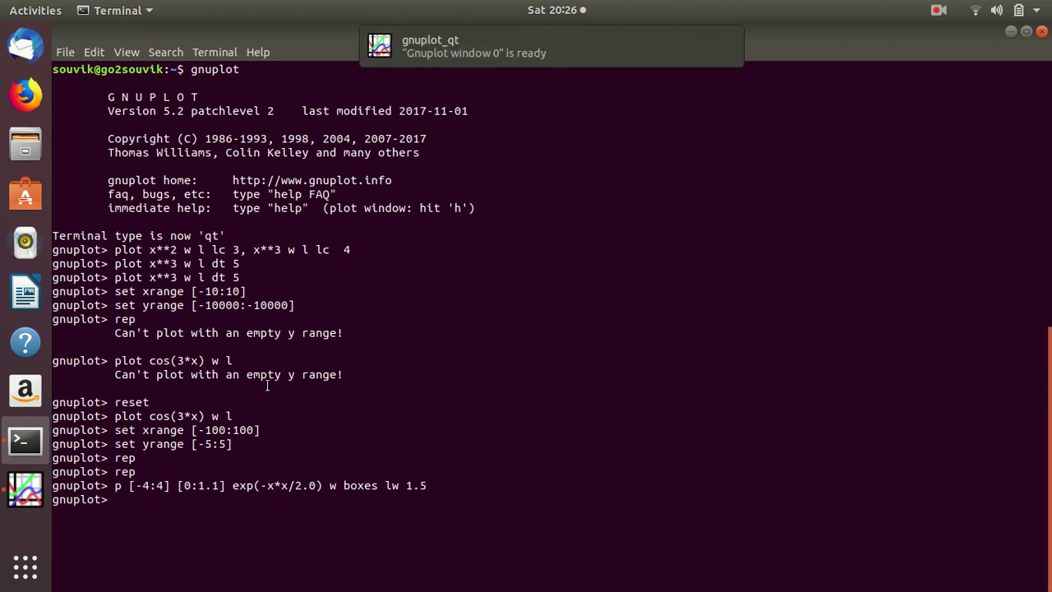
# Bring up the plot window, maximize it, and examine the exp(-x*x/2.0) boxes plot.
pyautogui.click(508, 42)
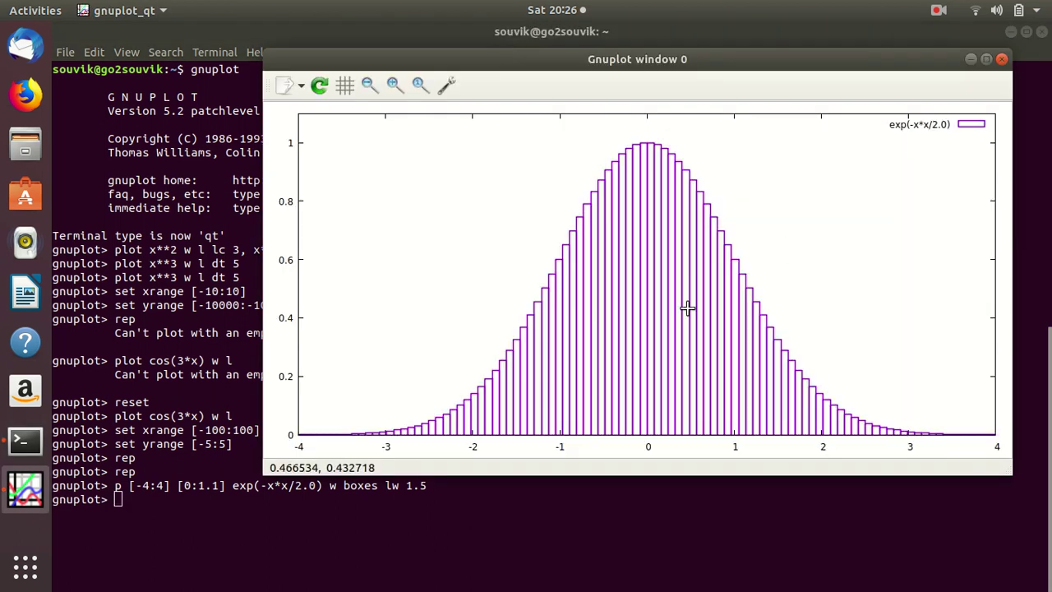
pyautogui.click(986, 59)
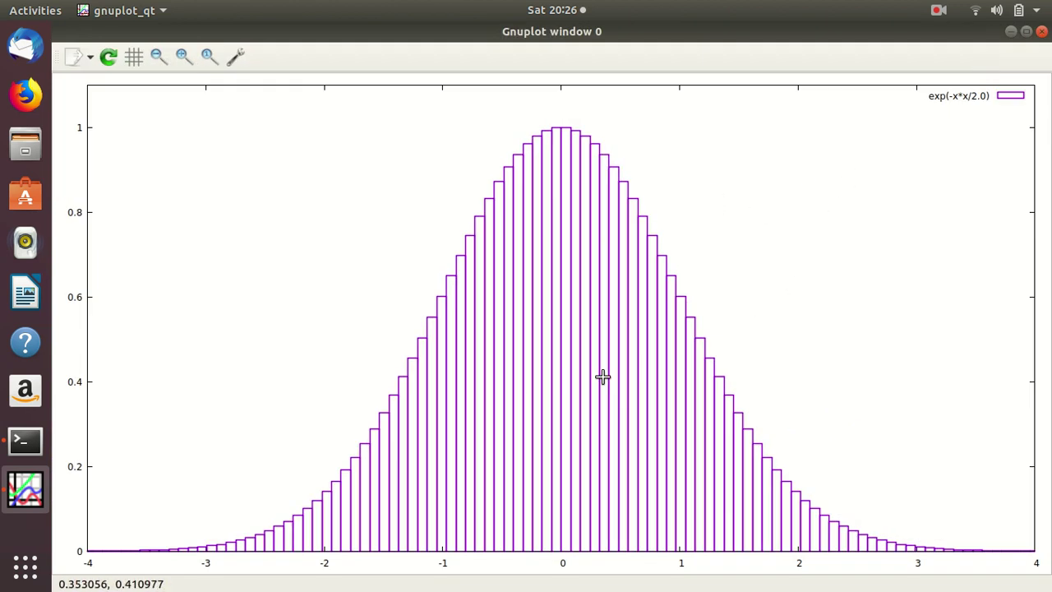
pyautogui.scroll(-1, 603, 375)
pyautogui.scroll(1, 603, 375)
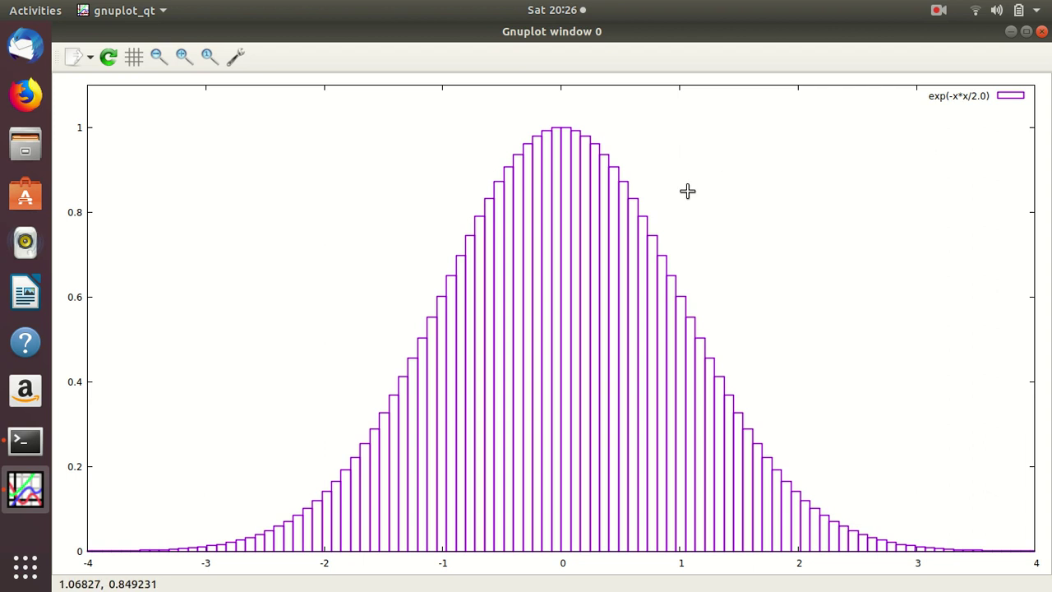
# Close the plot window and set the x axis label to "x axis" with the set xlabel command.
pyautogui.click(1042, 33)
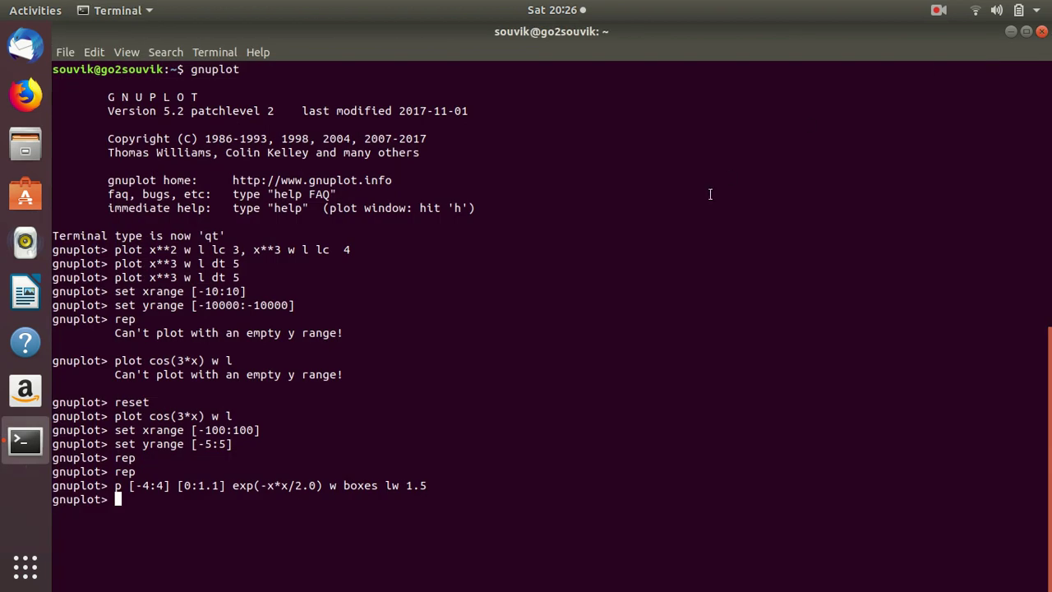
pyautogui.write('set xlabel "')
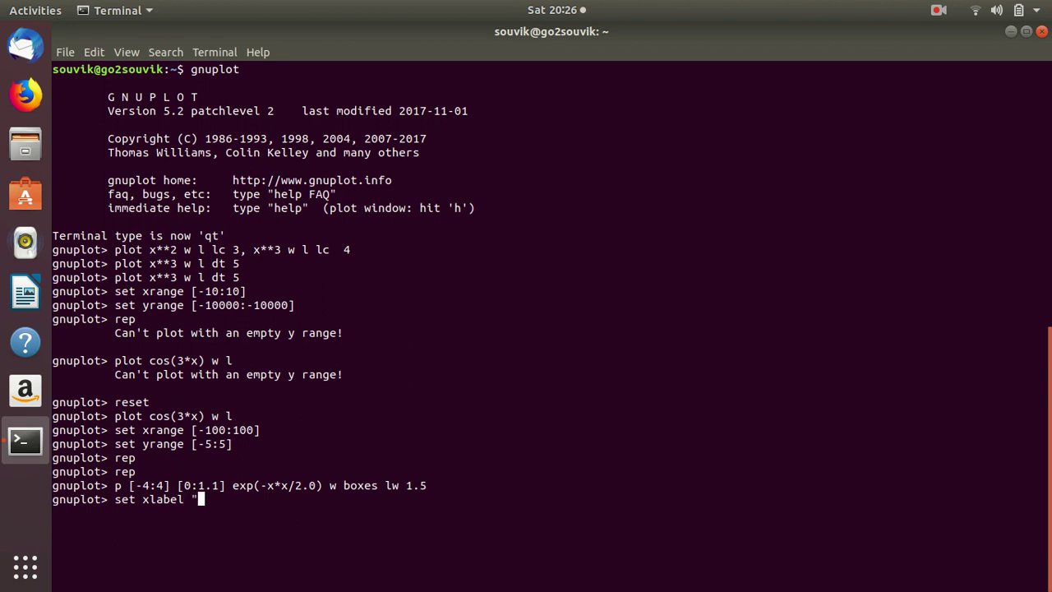
pyautogui.write('x axis"')
pyautogui.press('Return')
# Set the y axis label to " exp(-x*x/2.0)" with set ylabel, copying the expression from the earlier plot command.
pyautogui.write('set ylabel "')
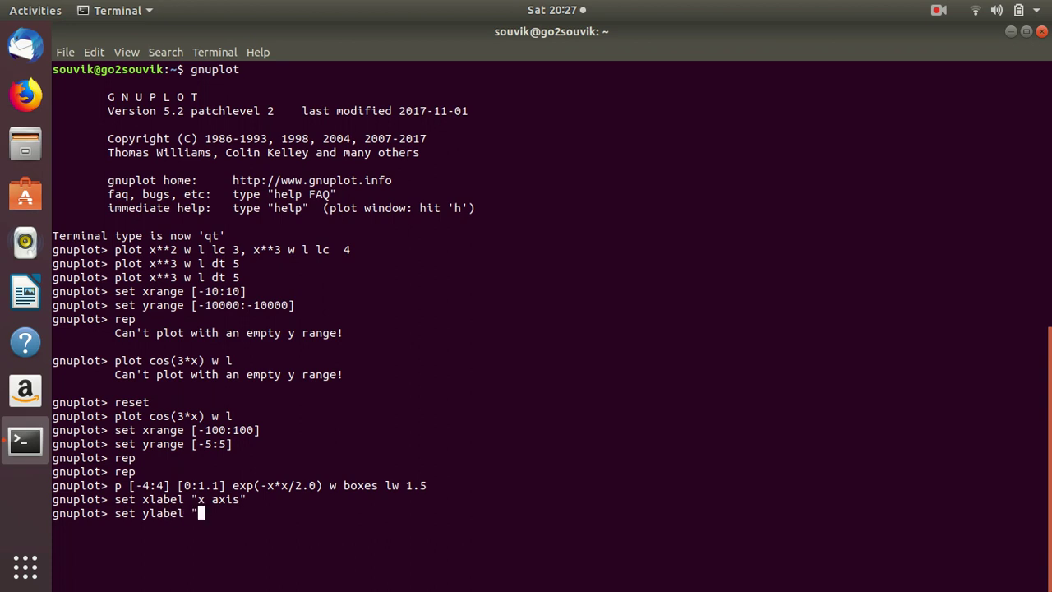
pyautogui.moveTo(226, 485); pyautogui.dragTo(322, 481)
pyautogui.rightClick(322, 482)
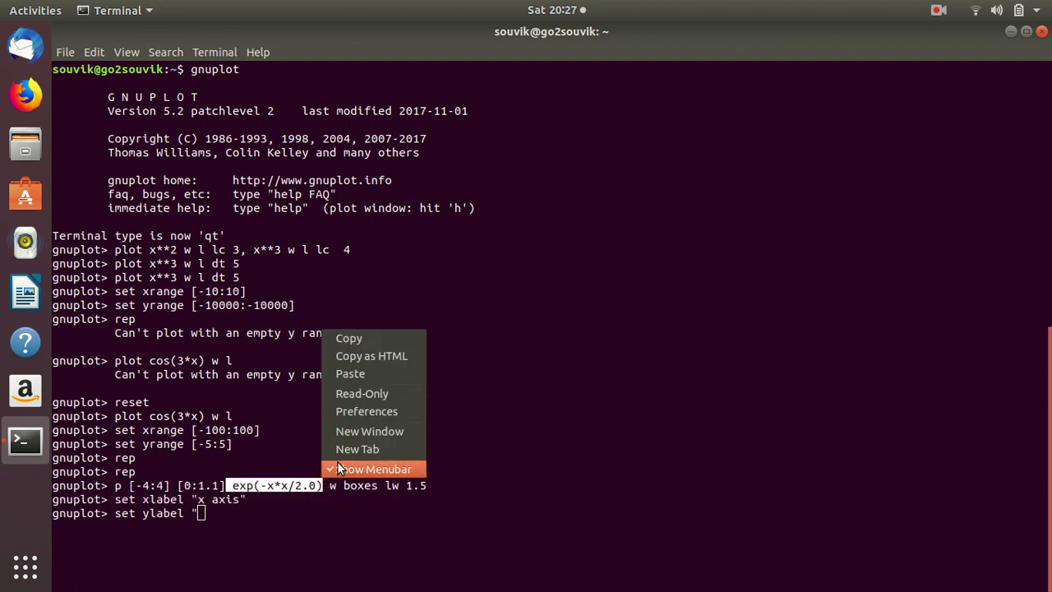
pyautogui.click(356, 337)
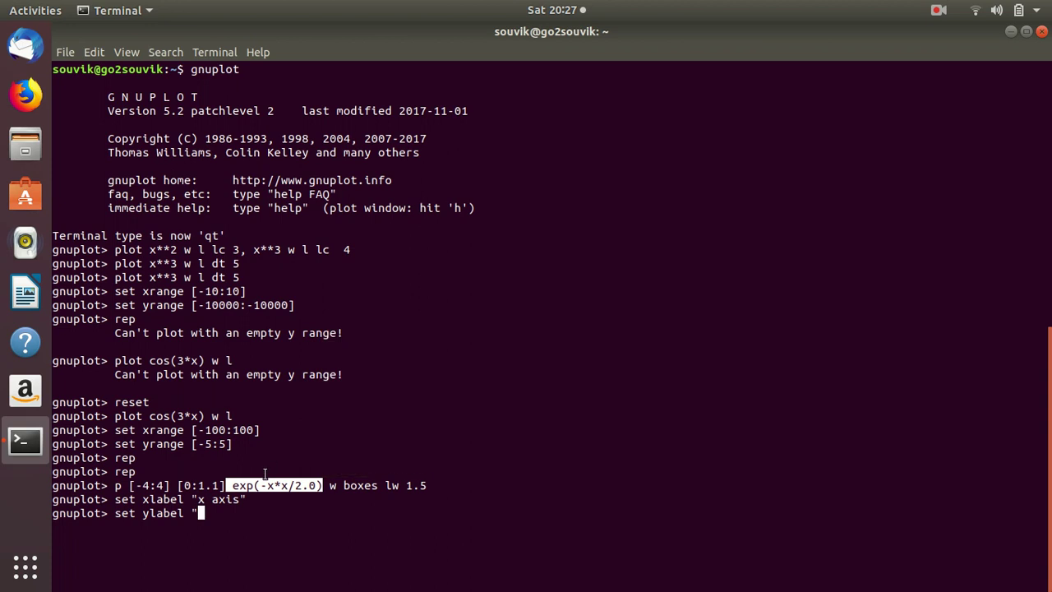
pyautogui.rightClick(220, 512)
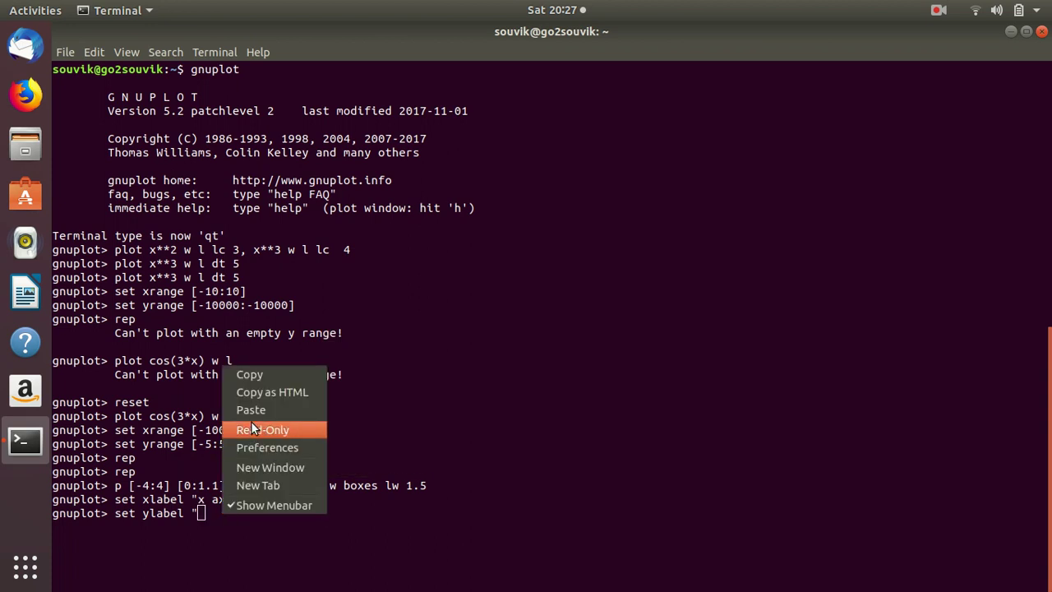
pyautogui.click(250, 410)
pyautogui.write('"')
pyautogui.press('Return')
# Set the plot title to " Gaussian Distribution" with the set title command.
pyautogui.write('set titl')
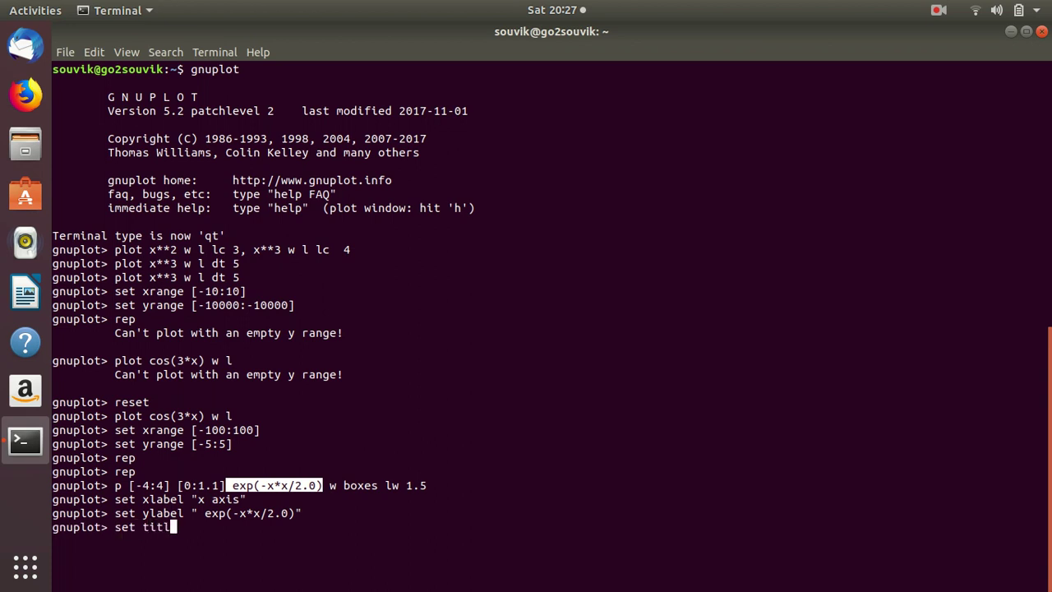
pyautogui.write('e " Gaussian Dis')
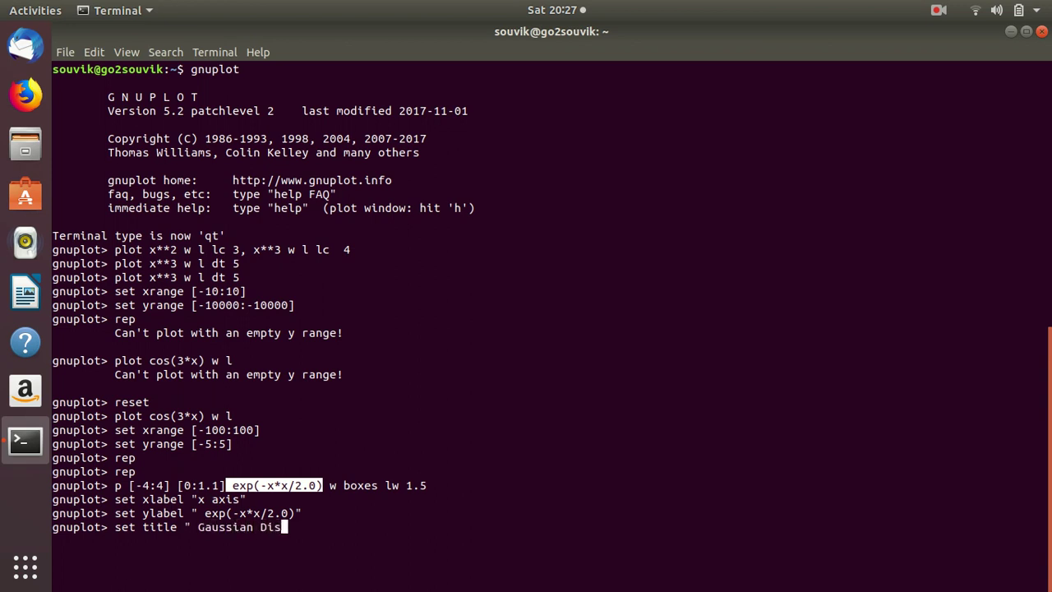
pyautogui.write('tribution"')
pyautogui.click(336, 423)
pyautogui.press('Return')
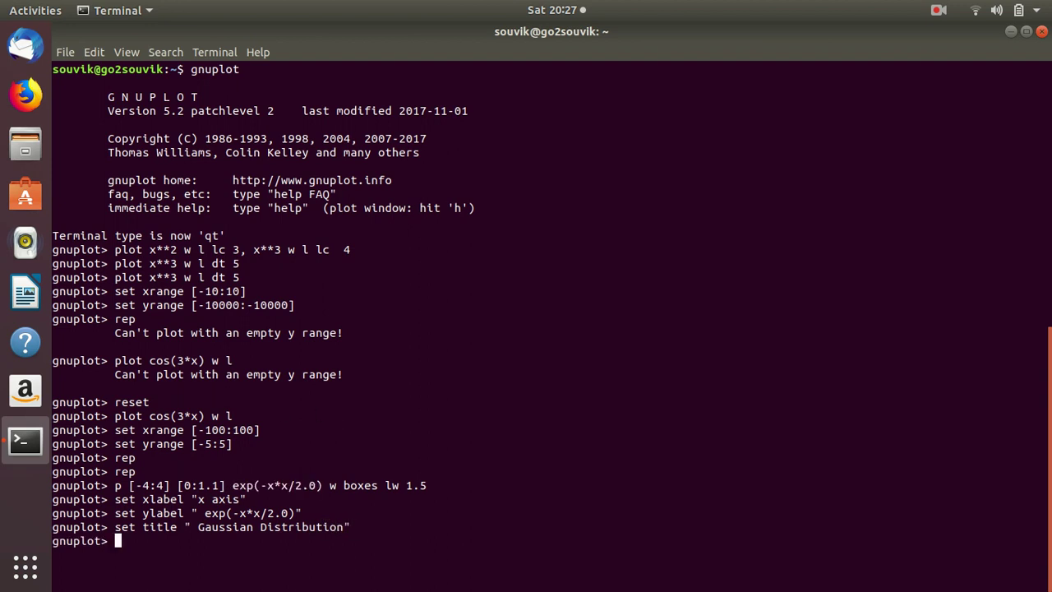
# Redraw the plot with rep, bring up its window and turn on the grid.
pyautogui.write('rep')
pyautogui.press('Return')
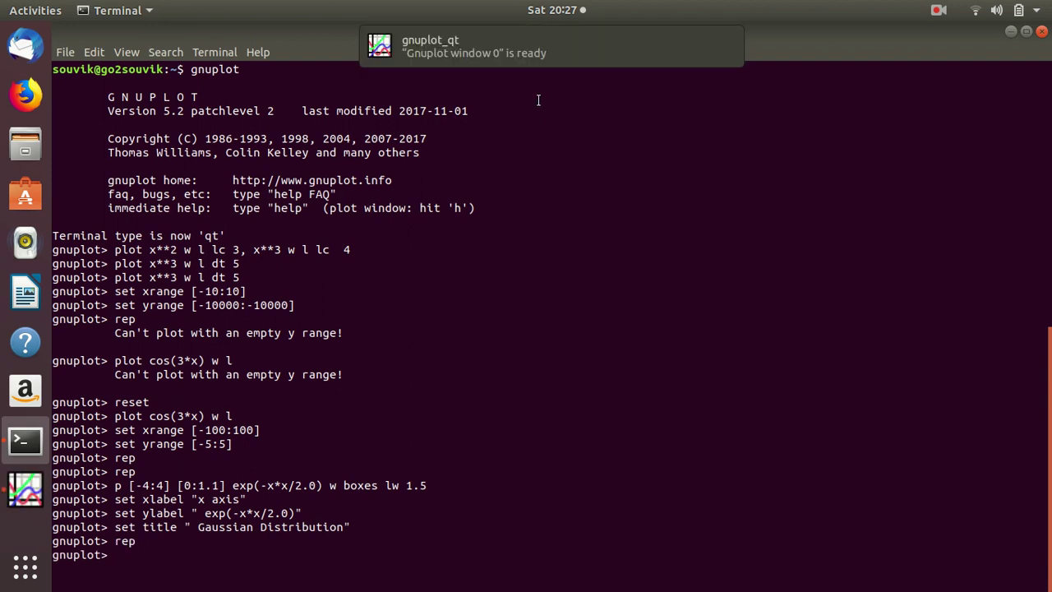
pyautogui.click(526, 54)
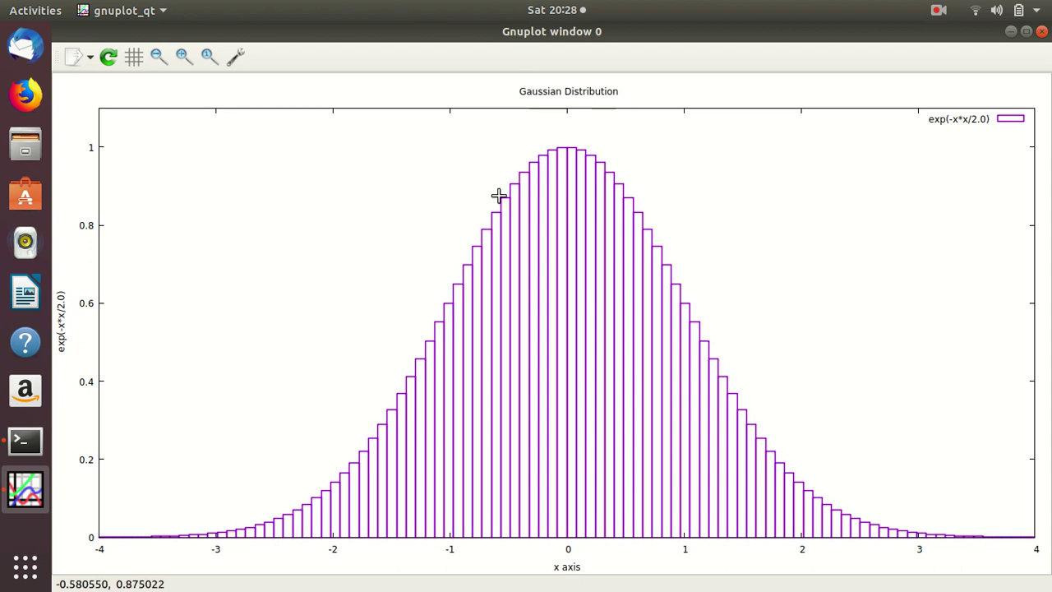
pyautogui.click(134, 57)
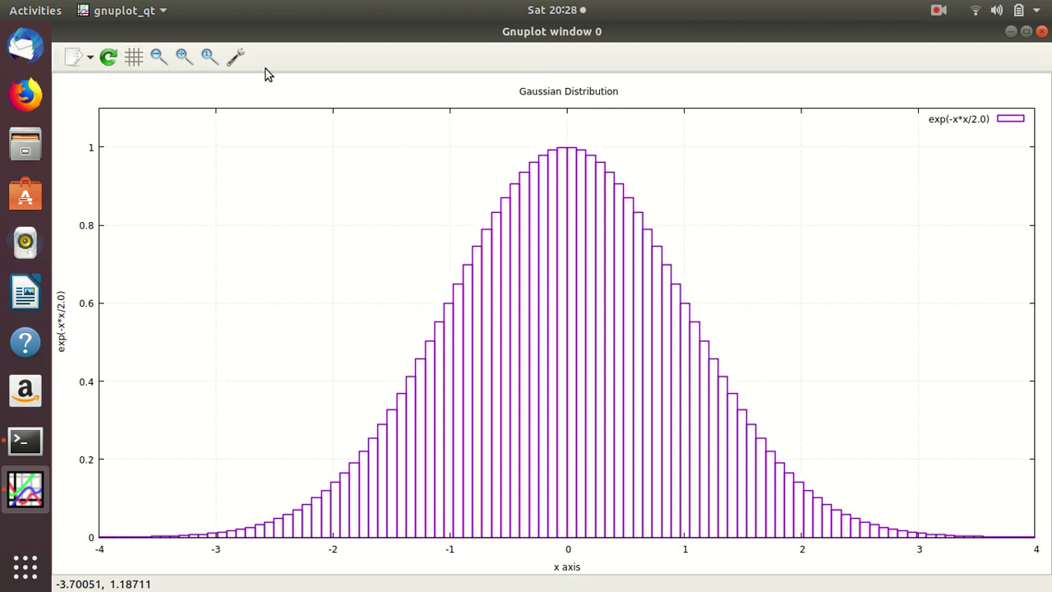